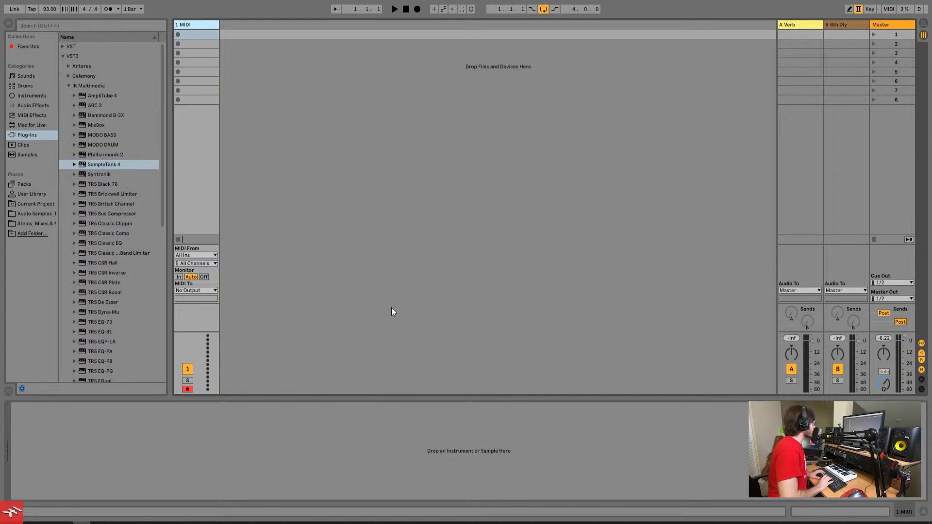
- Check the Link/MIDI preferences to see which MIDI input and output ports are enabled for Track, Sync and Remote
key("ctrl+comma")
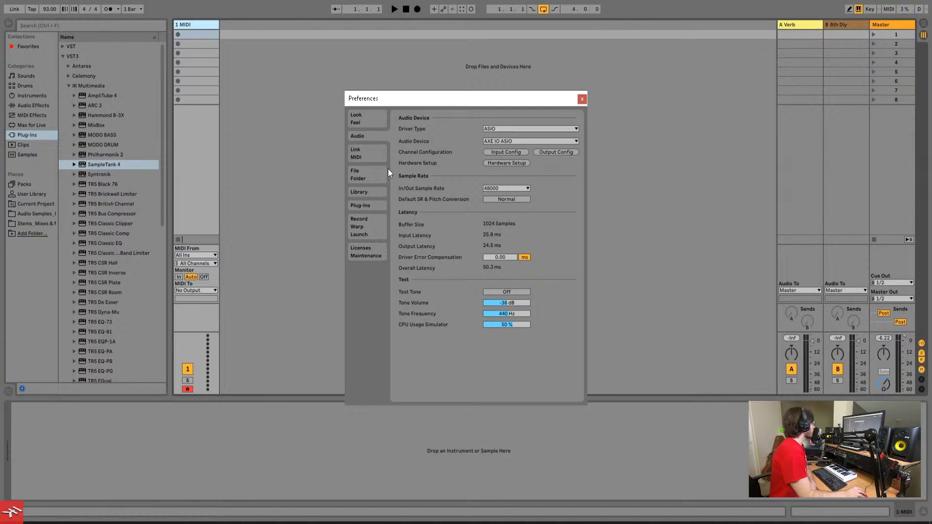
left_click(373, 158)
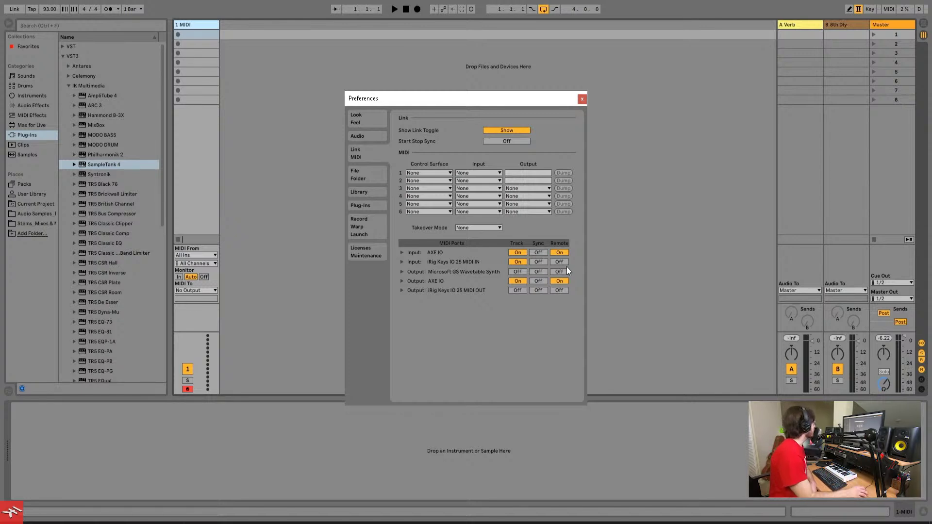
left_click(582, 99)
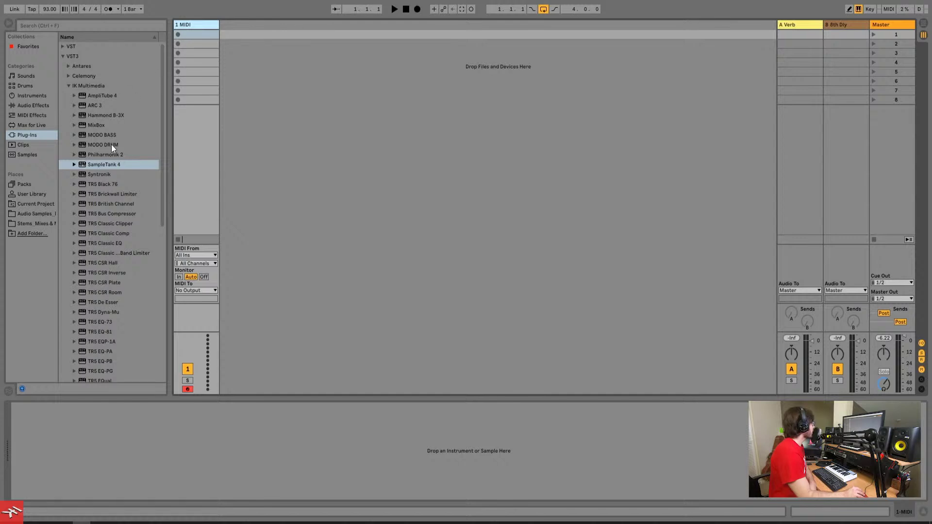
- Load the SampleTank 4 VST3 plug-in onto the first MIDI track and leave that track armed
left_click_drag(113, 164, 190, 164)
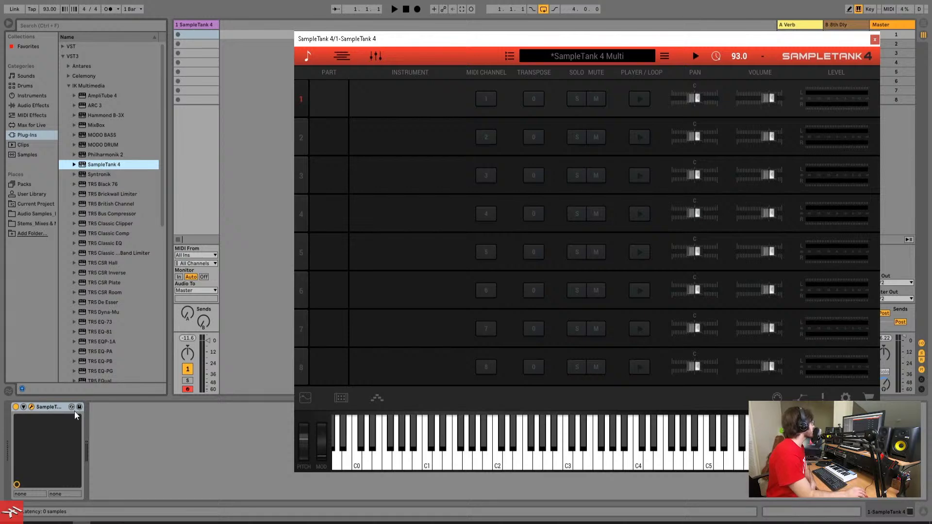
mouse_move(404, 223)
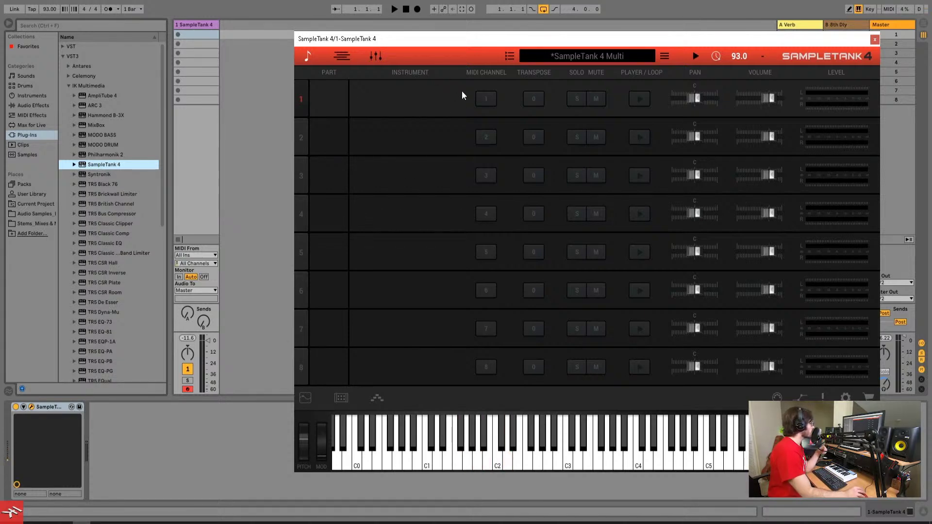
left_click(188, 390)
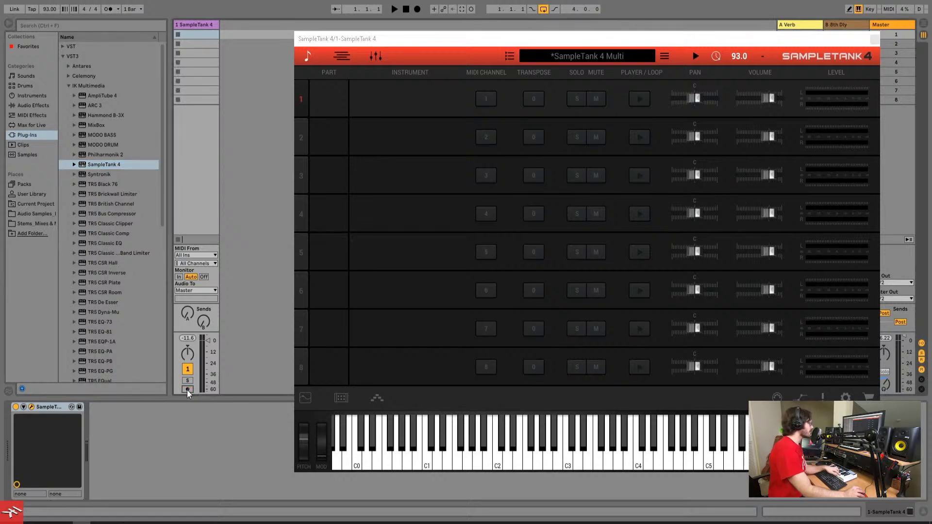
left_click(188, 390)
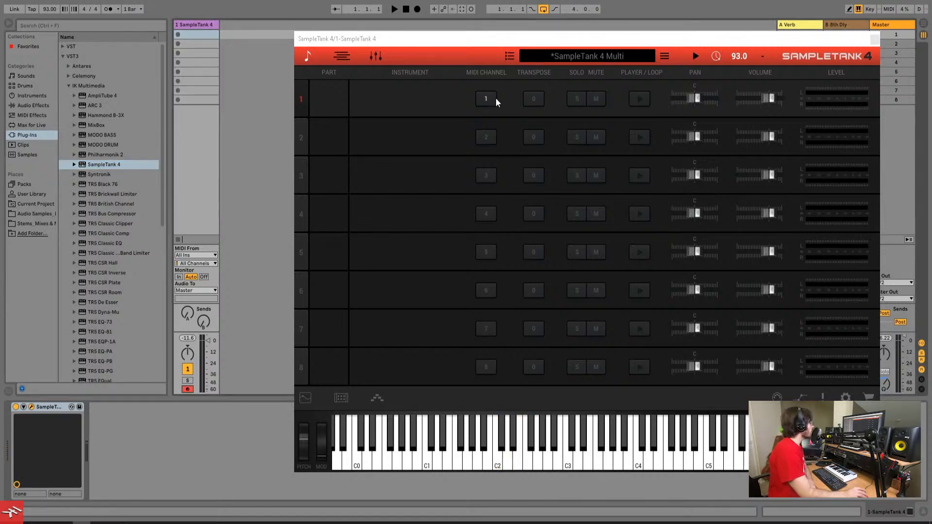
- Load the 11 Violins instrument from the Philharmonik 2 library into SampleTank part 1 and close the instrument browser
left_click(422, 105)
left_click(418, 113)
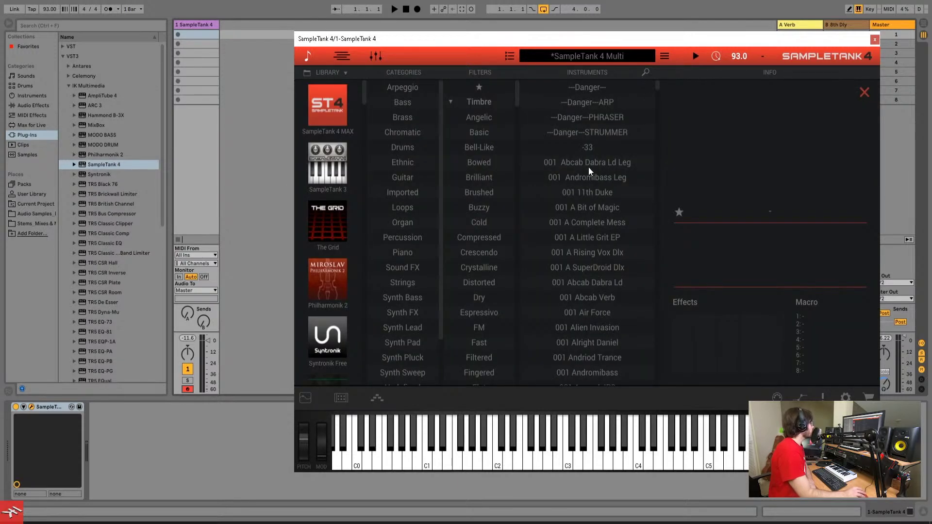
left_click(338, 282)
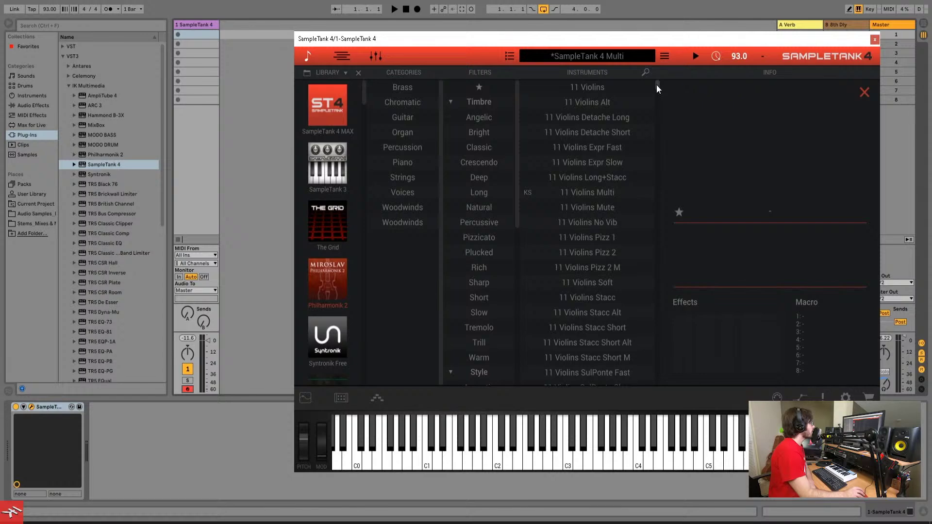
double_click(626, 88)
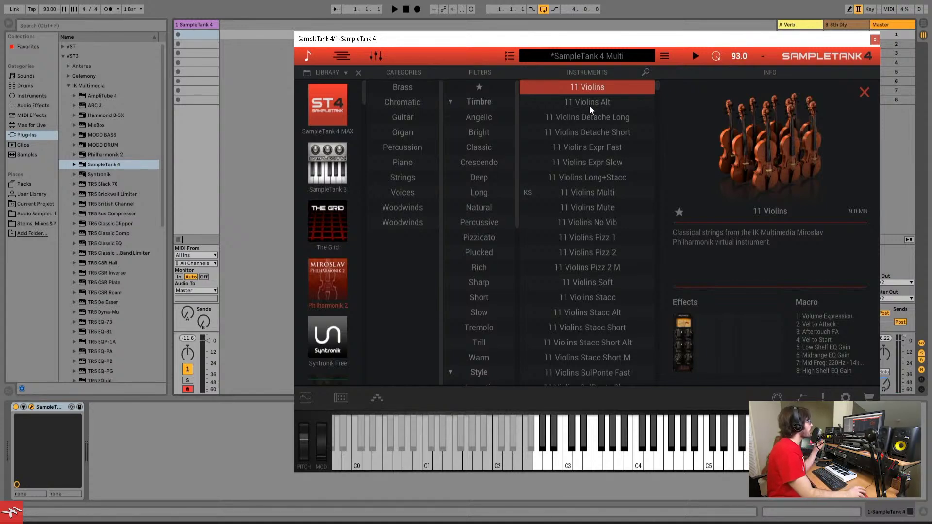
left_click(865, 93)
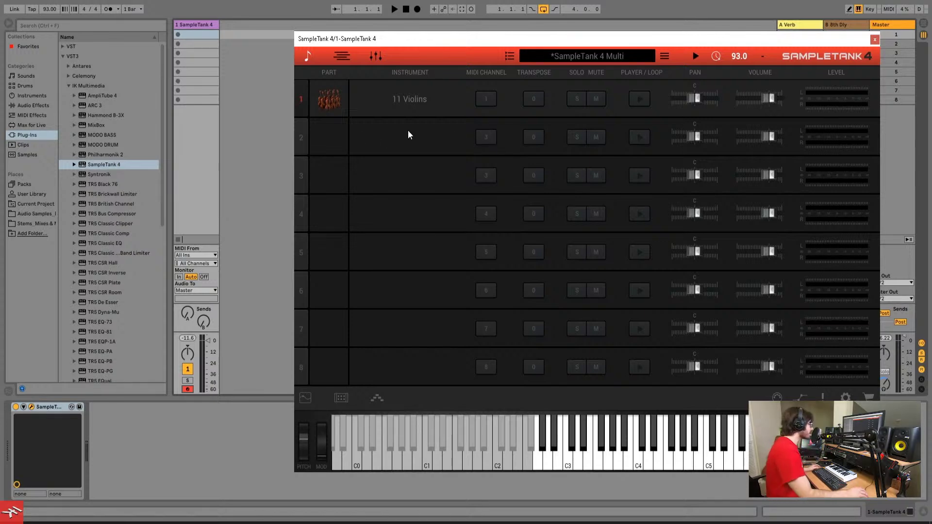
- Insert a second MIDI track beside the SampleTank 4 track and arm it for recording
right_click(265, 165)
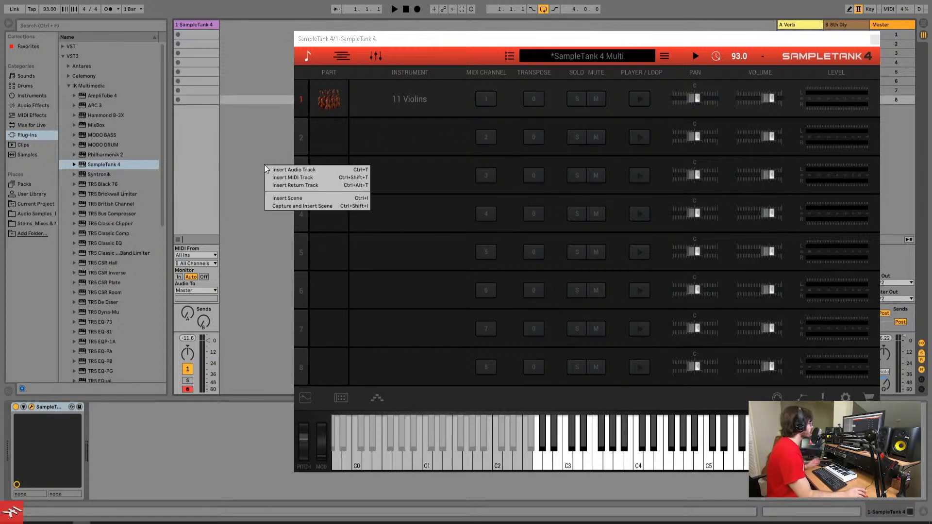
left_click(294, 177)
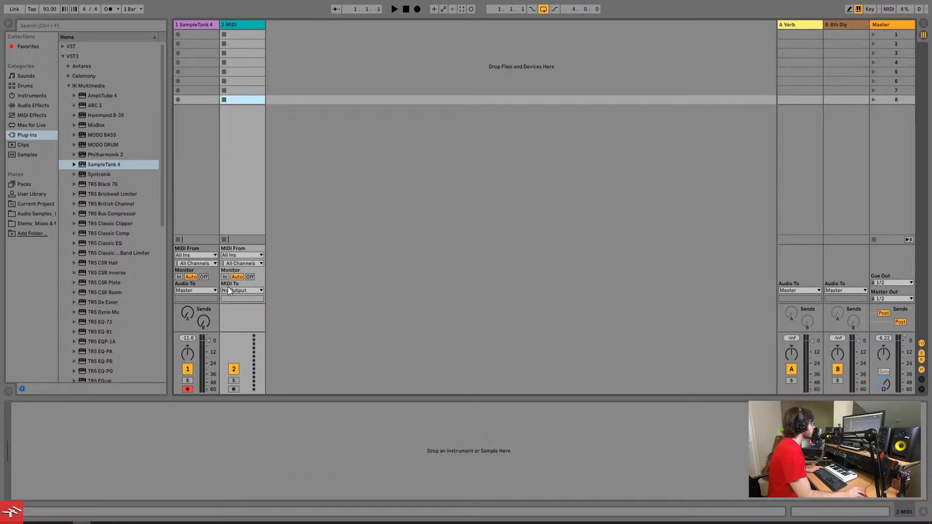
left_click(233, 389)
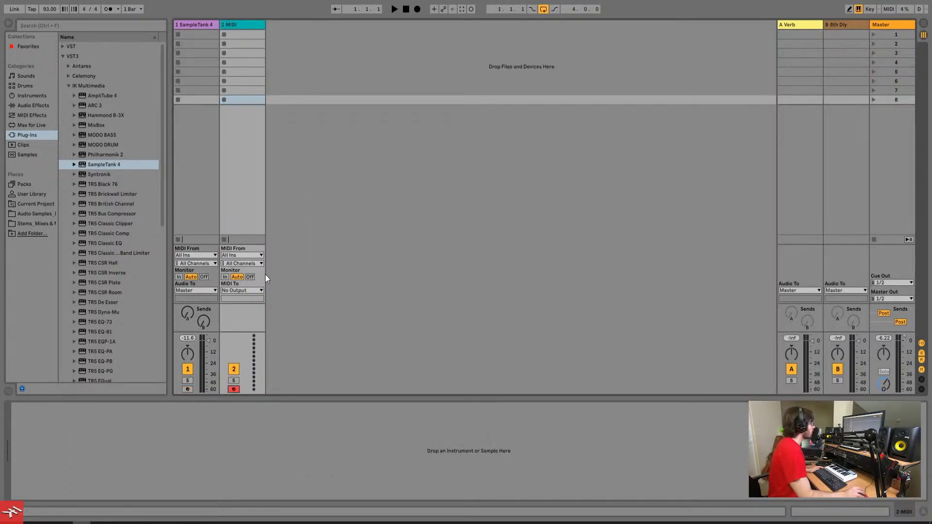
- Route track 2's MIDI output to 1-SampleTank 4, using the plug-in's channel 1-SampleTank 4
left_click(256, 290)
left_click(246, 325)
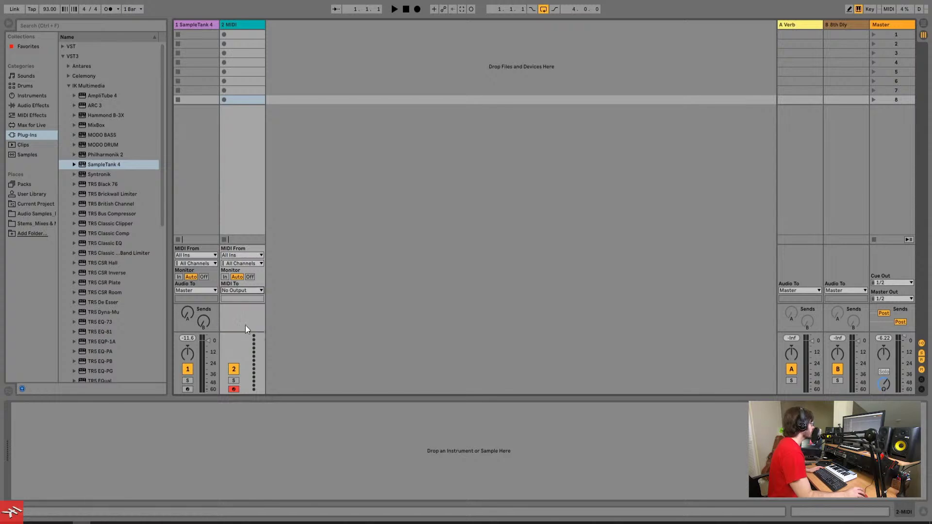
left_click(252, 298)
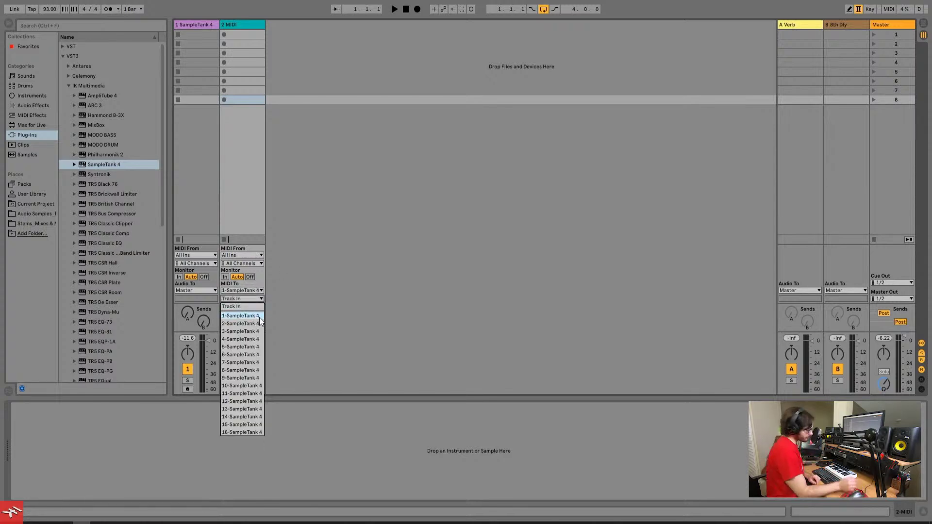
left_click(259, 318)
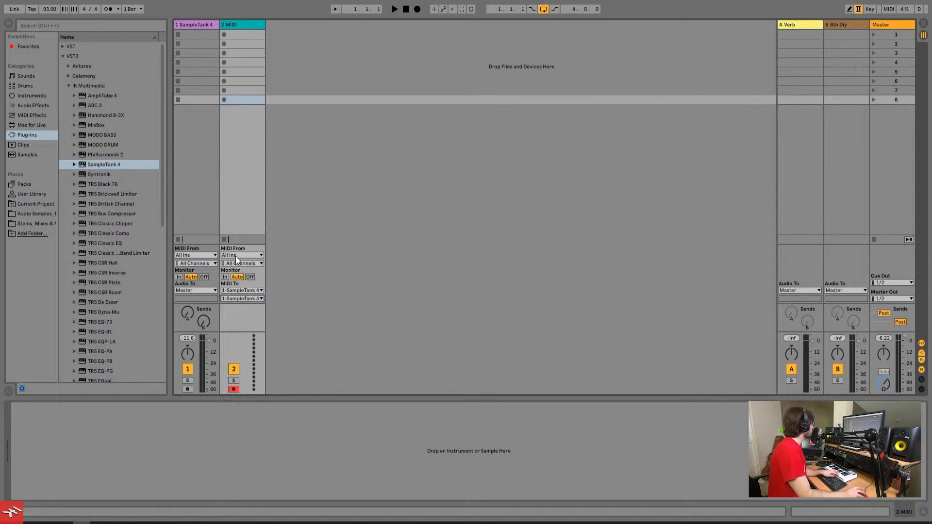
- Test the SampleTank 4 track with monitoring set to In, and return its monitoring to Auto
left_click(179, 277)
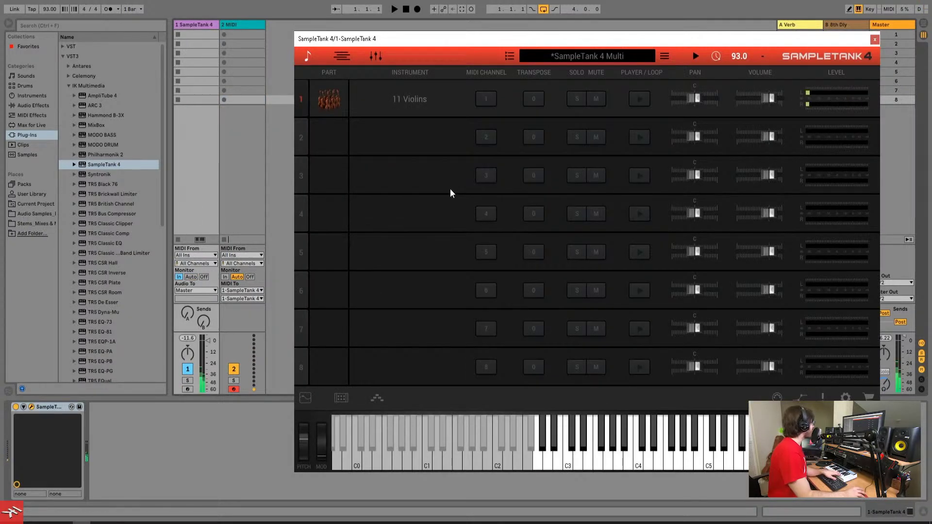
left_click(190, 277)
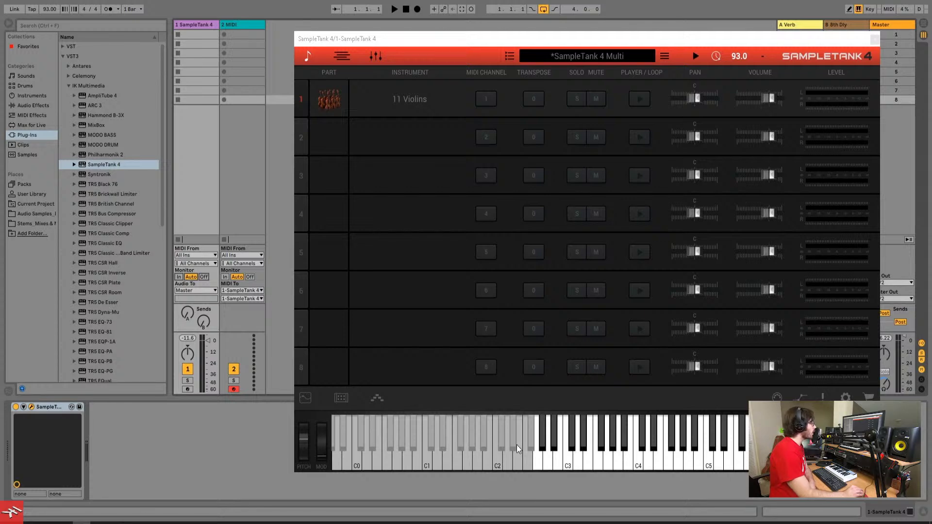
left_click(640, 464)
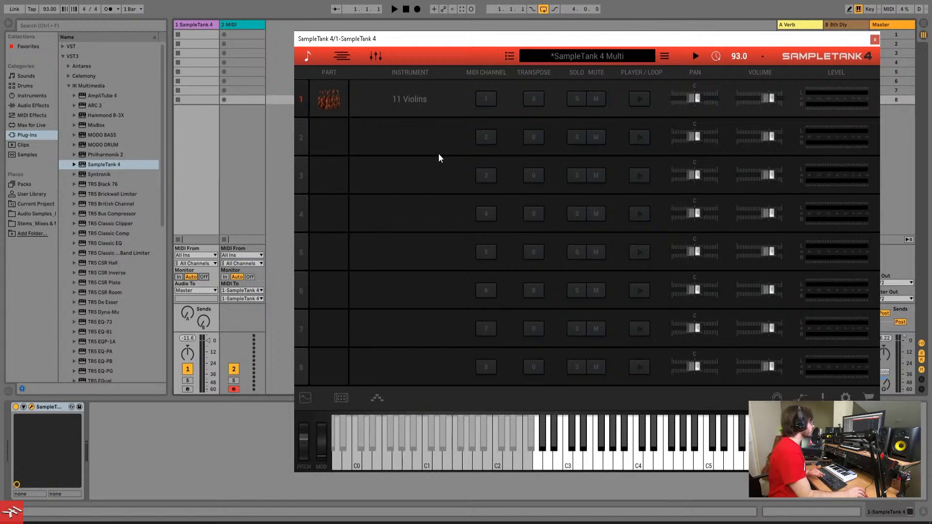
- Insert four more MIDI tracks after track 2
left_click(250, 26)
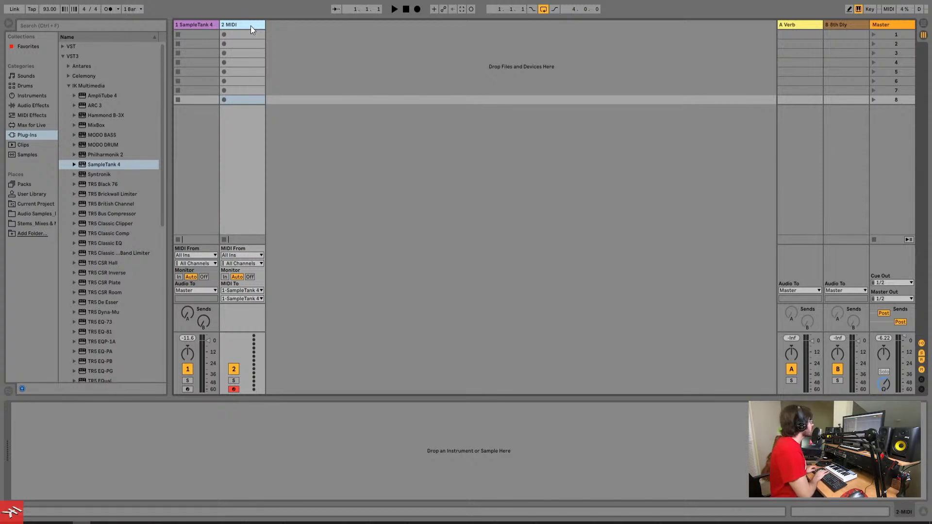
key("ctrl+shift+t")
key("ctrl+shift+t")
key("ctrl+shift+t")
key("ctrl+shift+t")
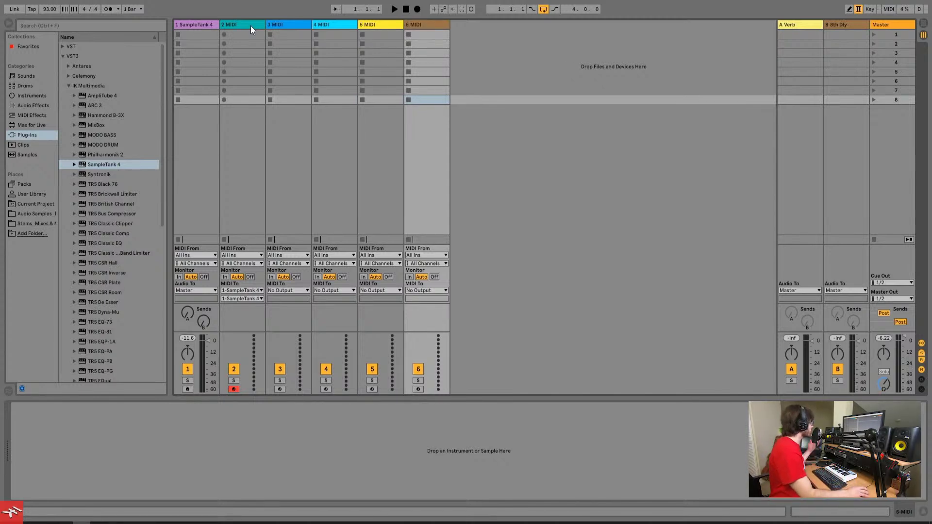
- Route the MIDI output of tracks 3, 4, 5 and 6 to 1-SampleTank 4
left_click(250, 30)
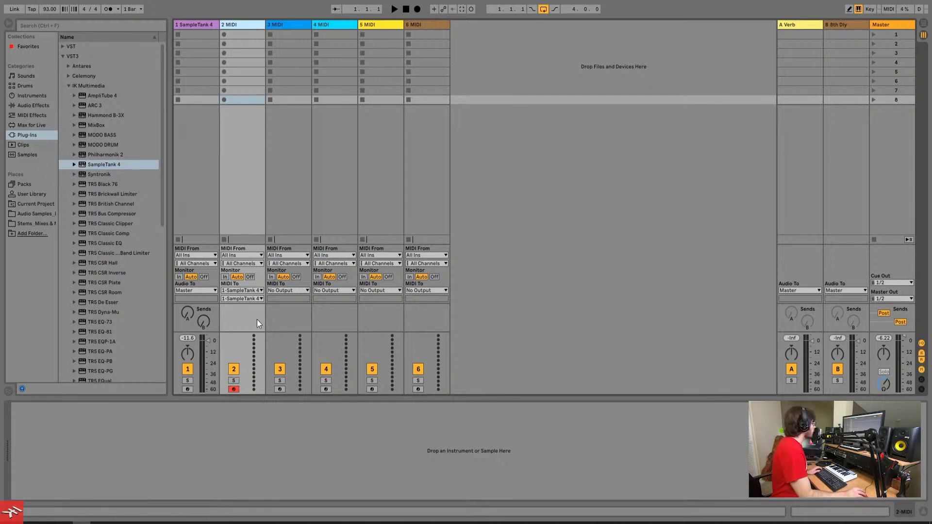
left_click(289, 291)
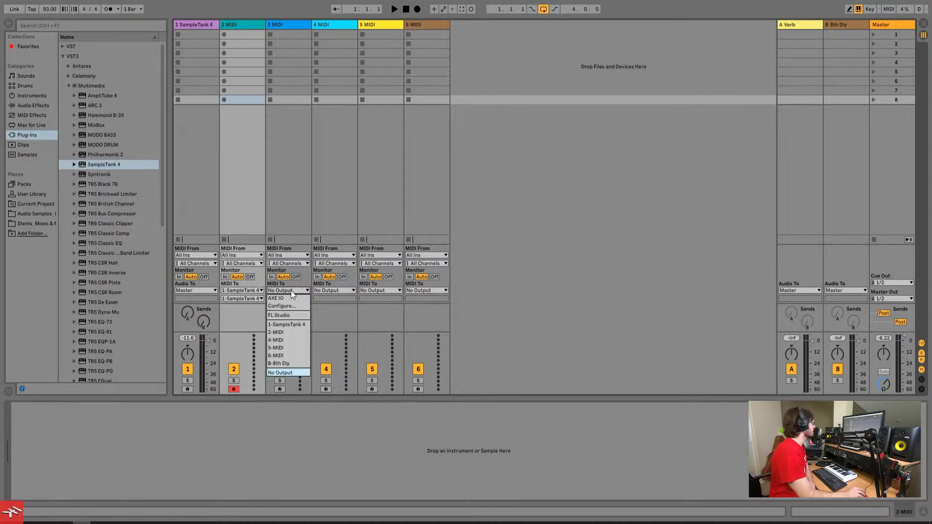
left_click(295, 325)
left_click(337, 290)
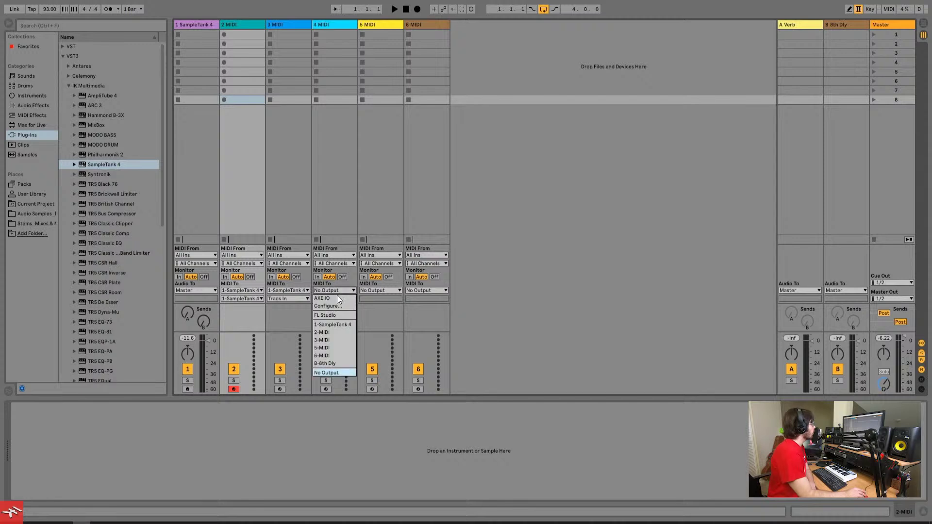
left_click(345, 327)
left_click(379, 290)
key("Escape")
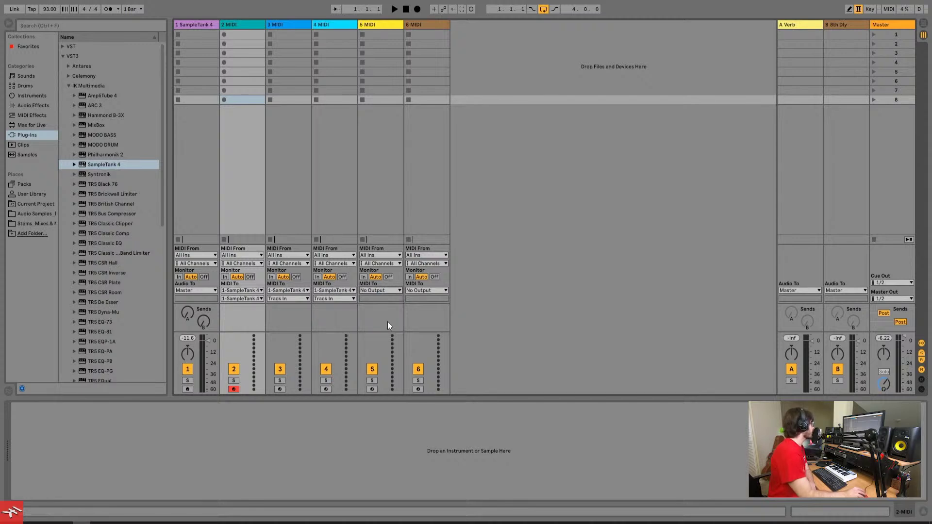
left_click(430, 290)
left_click(439, 324)
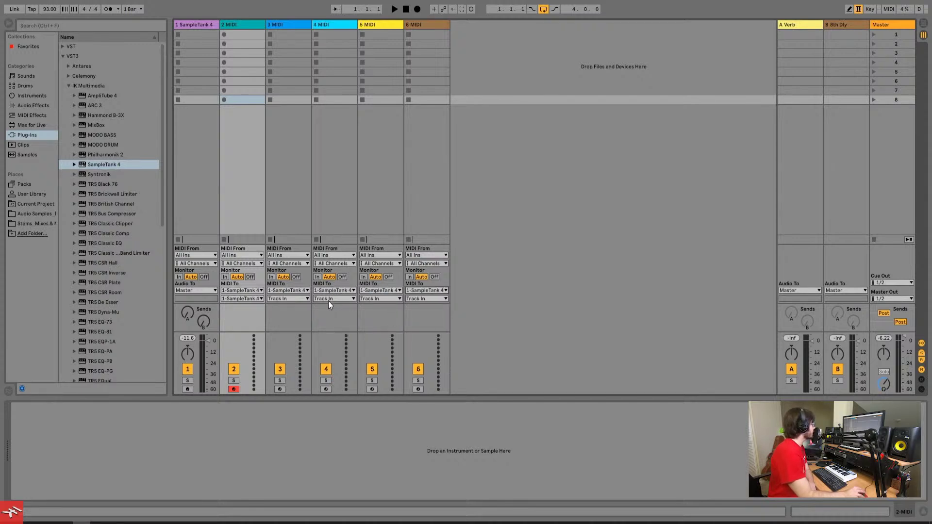
- Assign the SampleTank 4 destination channels 2, 3, 4 and 5 to MIDI tracks 3, 4, 5 and 6 respectively
left_click(305, 298)
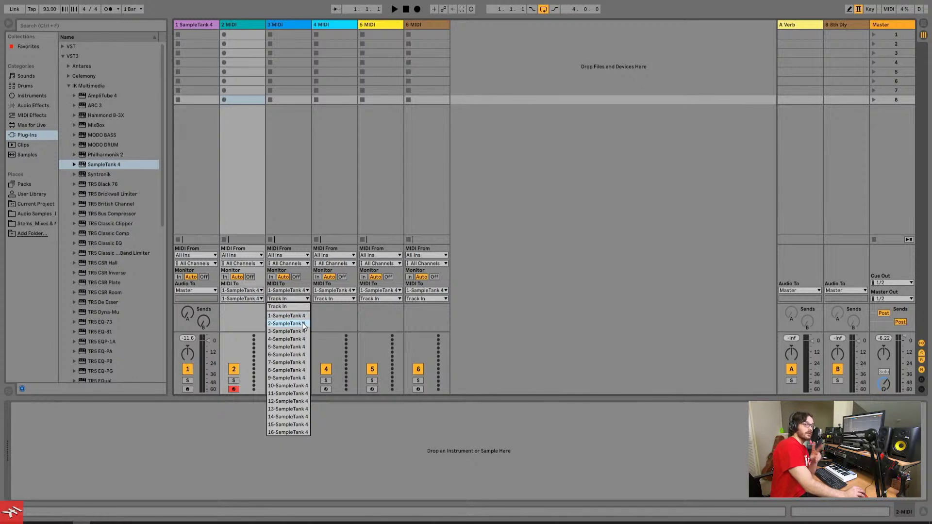
left_click(302, 322)
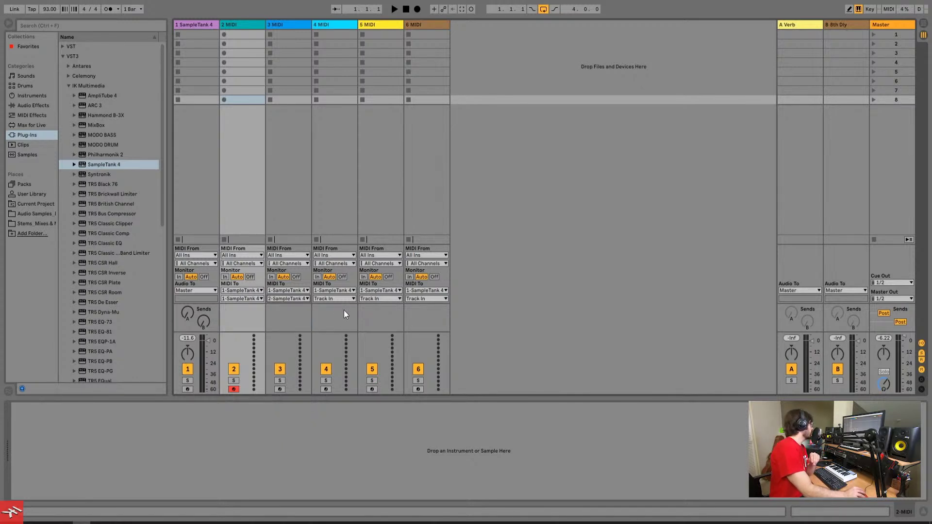
left_click(341, 299)
left_click(340, 331)
left_click(390, 299)
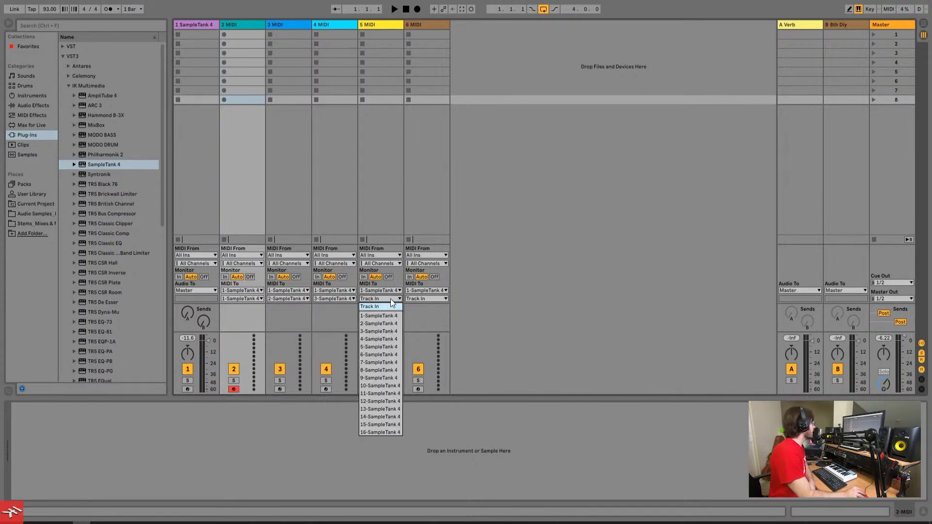
left_click(384, 339)
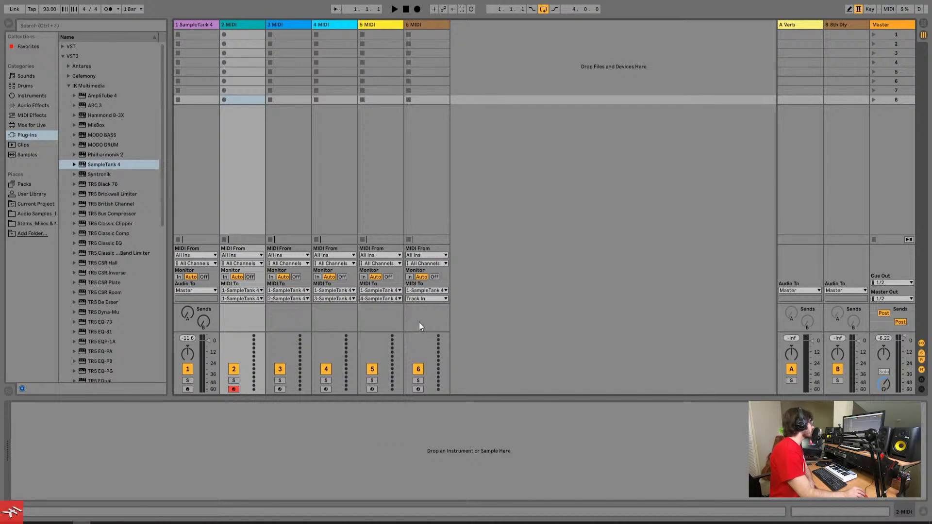
left_click(438, 300)
left_click(436, 344)
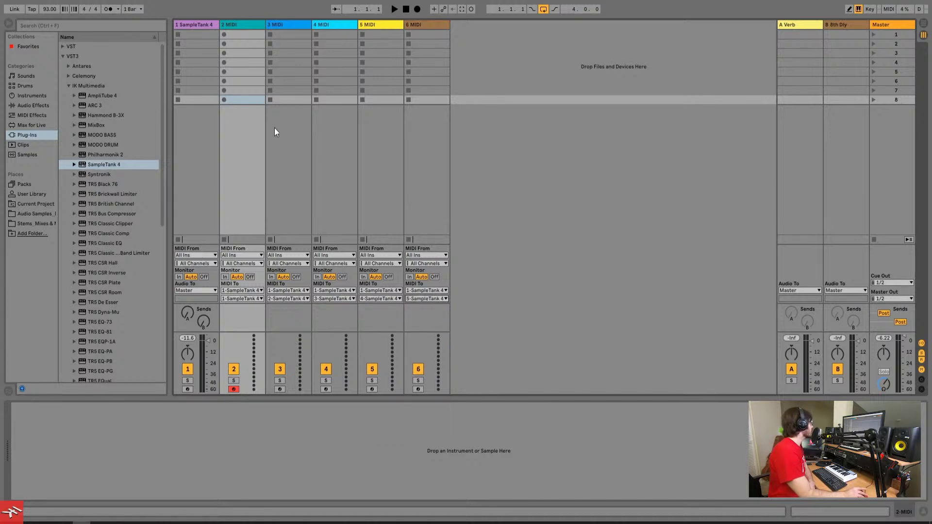
- Arm MIDI track 3 for recording and bring the SampleTank 4 plug-in window back up
left_click(197, 28)
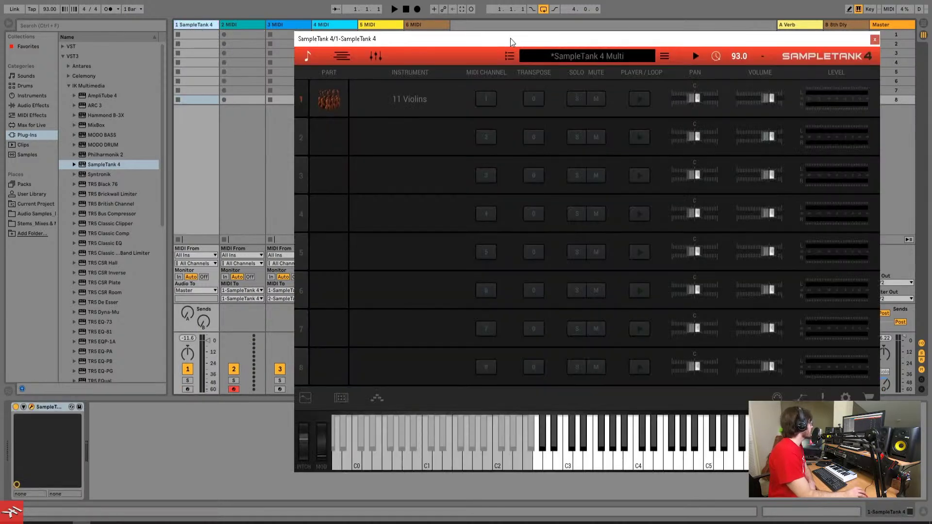
left_click(280, 389)
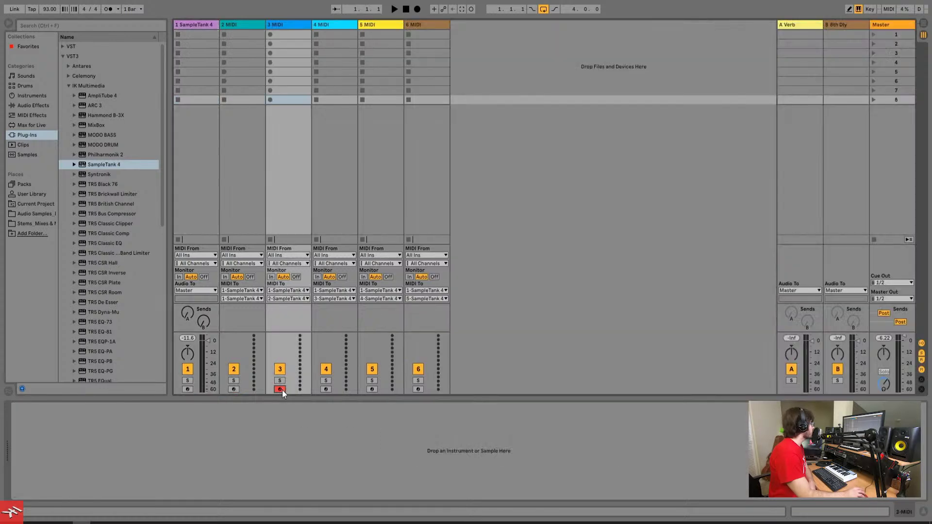
left_click(202, 48)
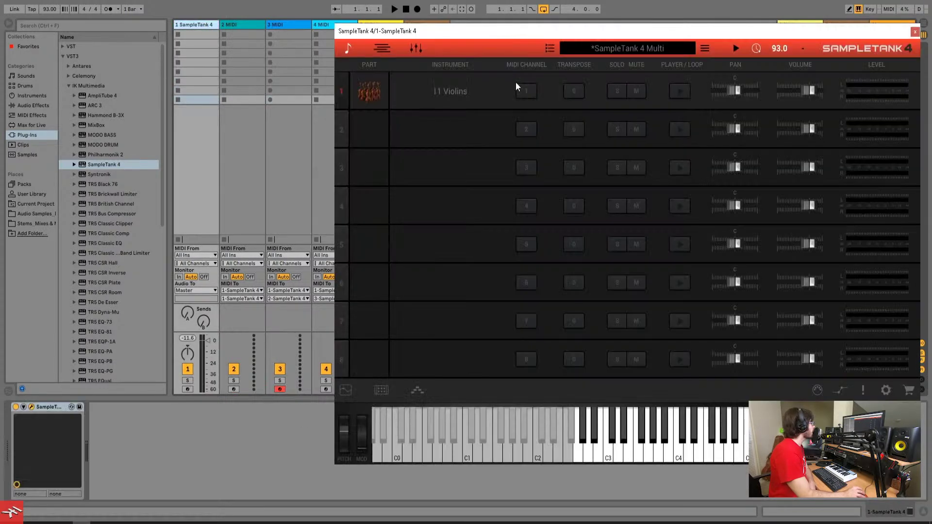
- Search the instrument library for CELLO, load the first Cello Multi into part 2, and return to the parts overview
left_click(463, 131)
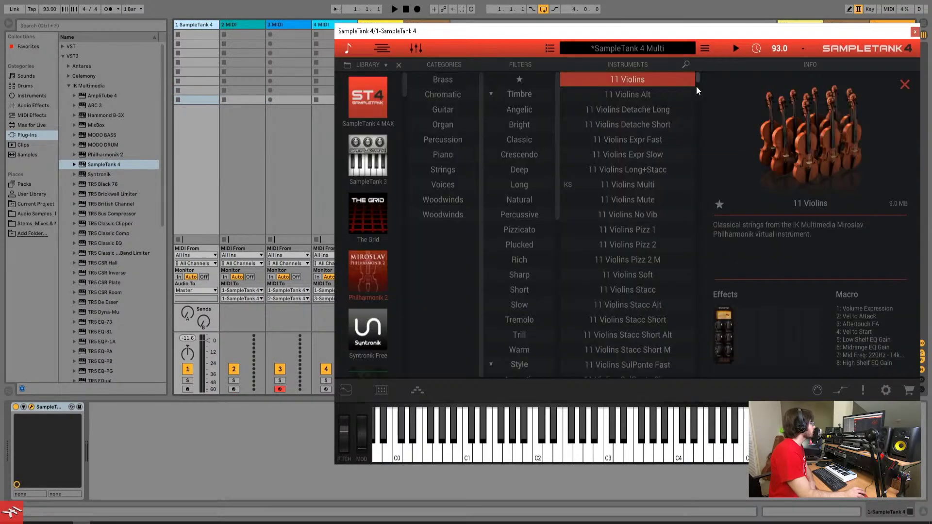
scroll(693, 102, "down", 5)
scroll(693, 102, "down", 5)
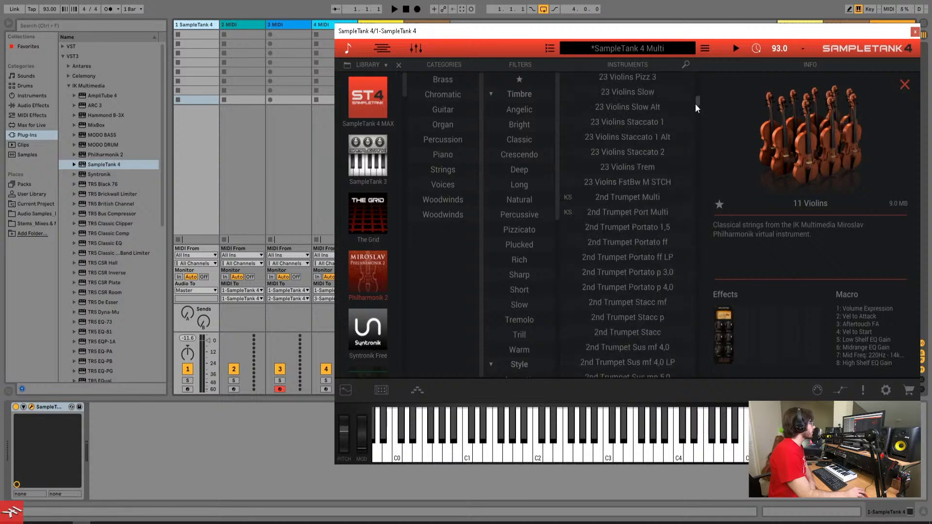
left_click(688, 67)
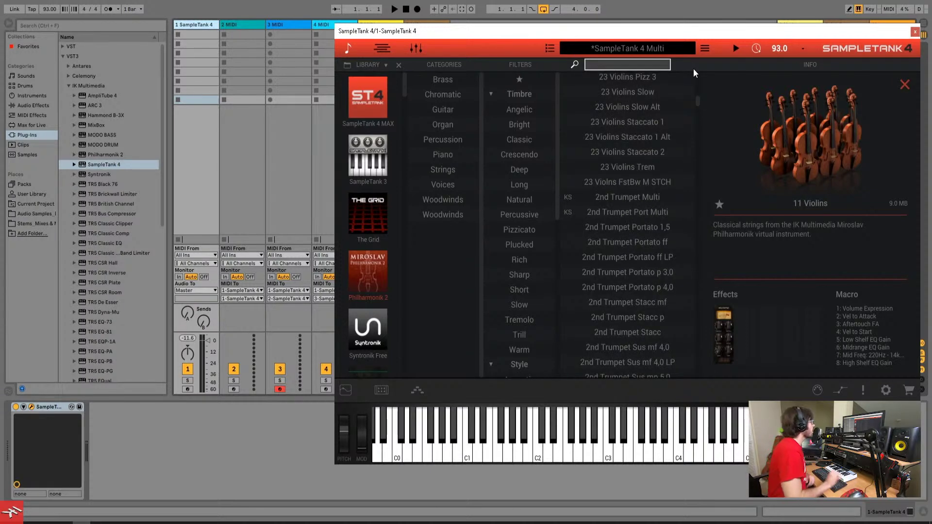
type("CELLO")
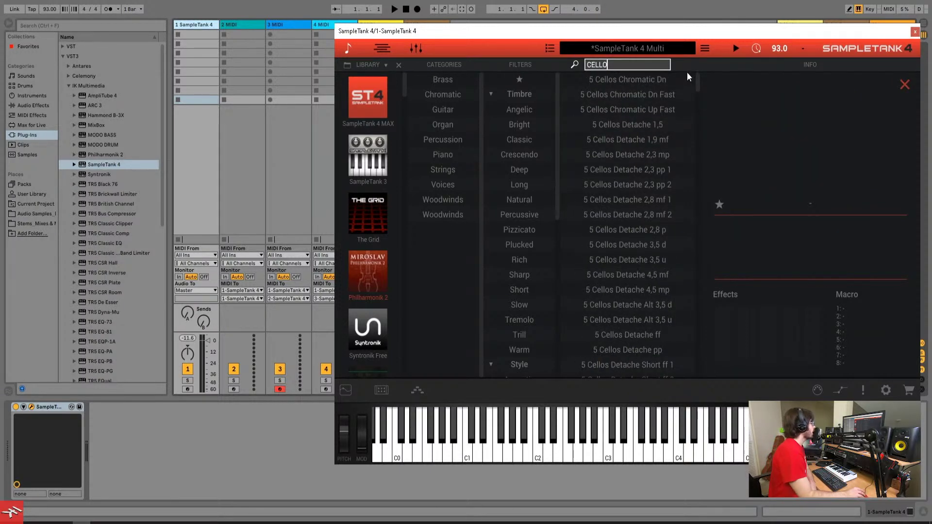
left_click_drag(698, 83, 697, 297)
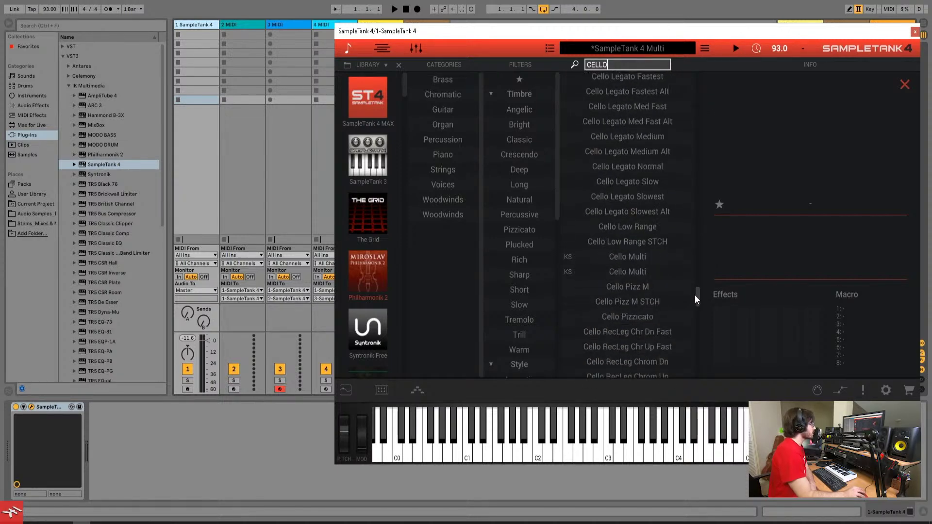
left_click(618, 256)
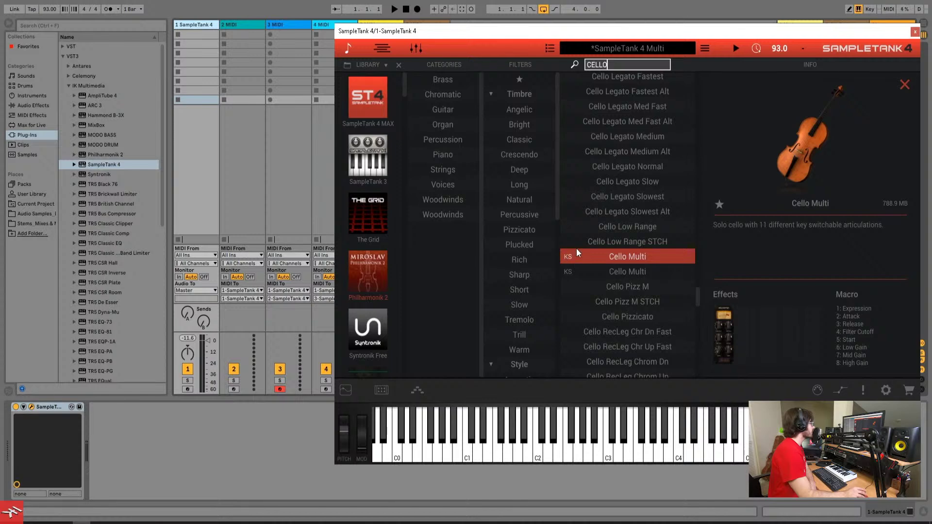
double_click(608, 255)
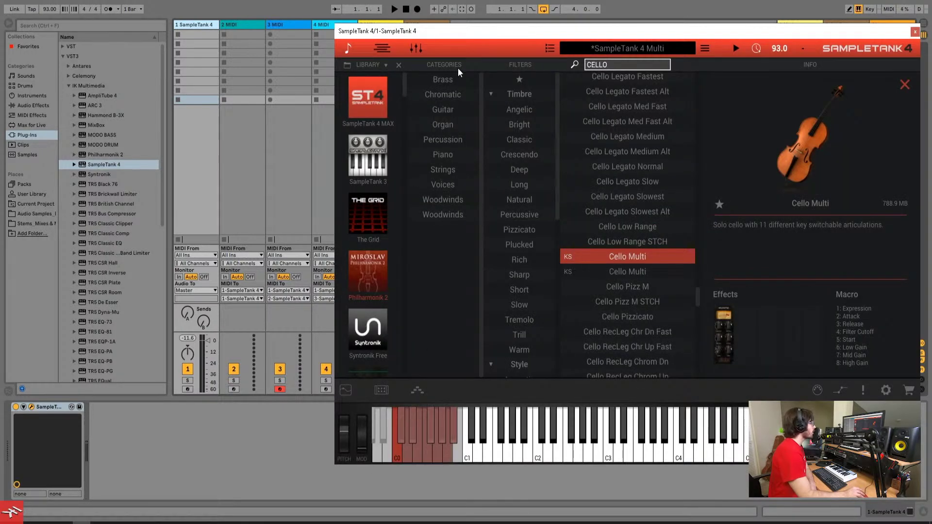
left_click(903, 84)
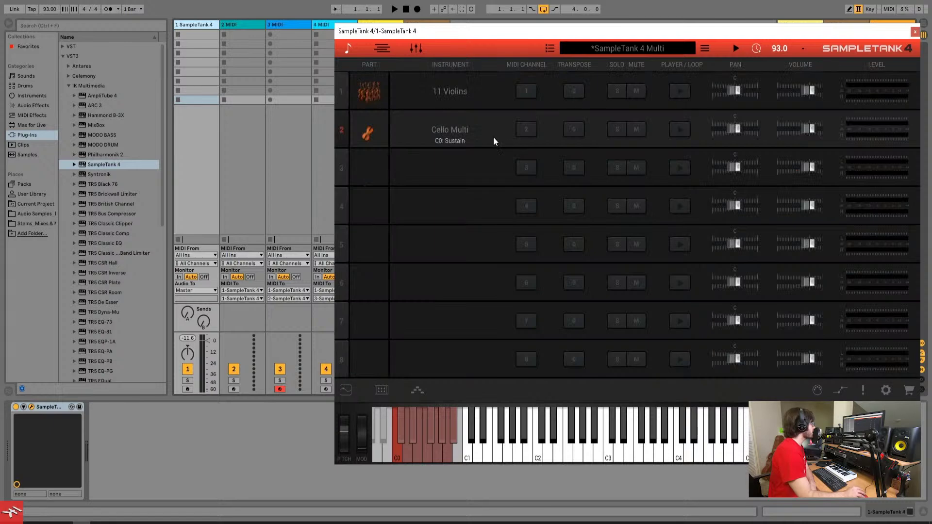
- Review Cello Multi's articulations, audition the Spiccato Fast and Staccato Vivaldi key switches, and return to C0: Sustain
left_click(454, 142)
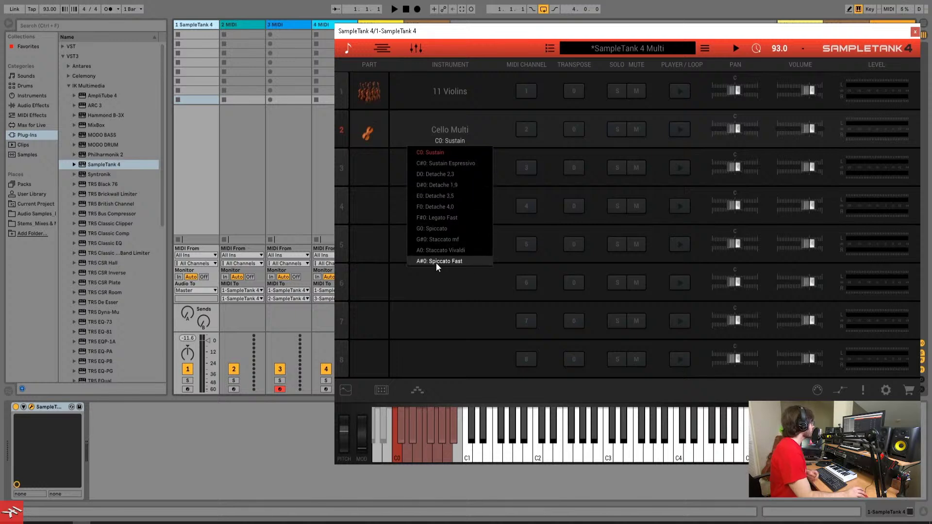
left_click(456, 431)
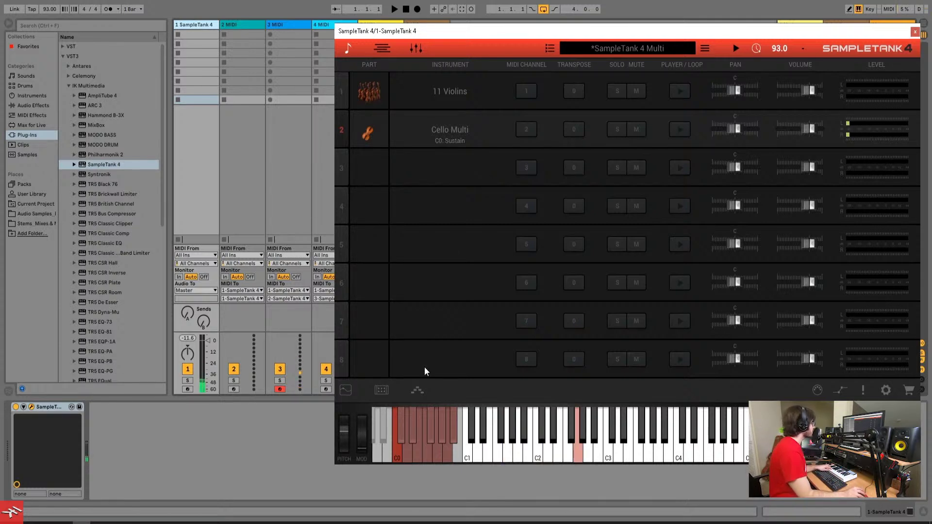
left_click(455, 437)
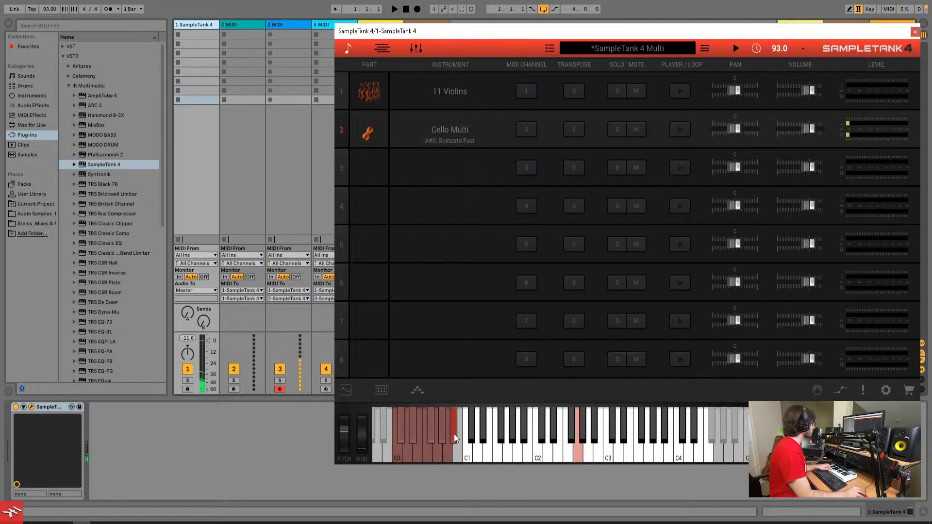
left_click(443, 439)
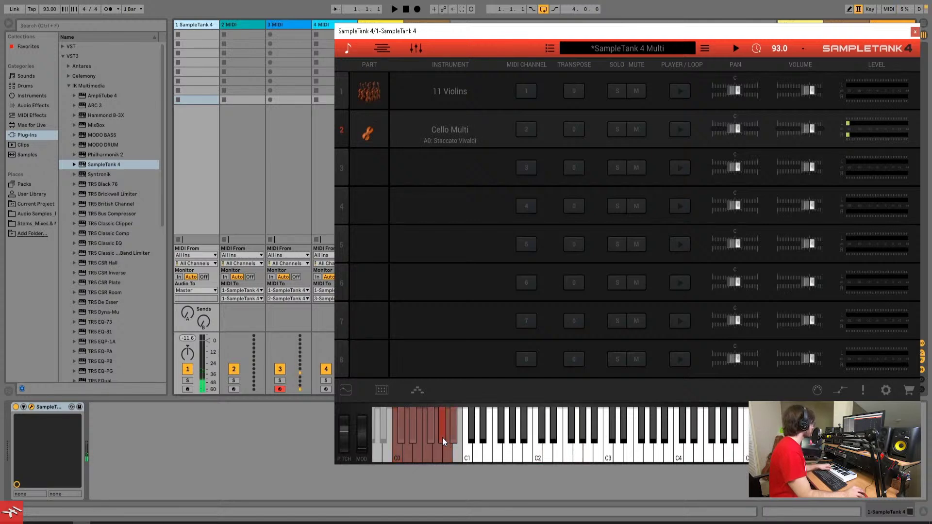
left_click(396, 456)
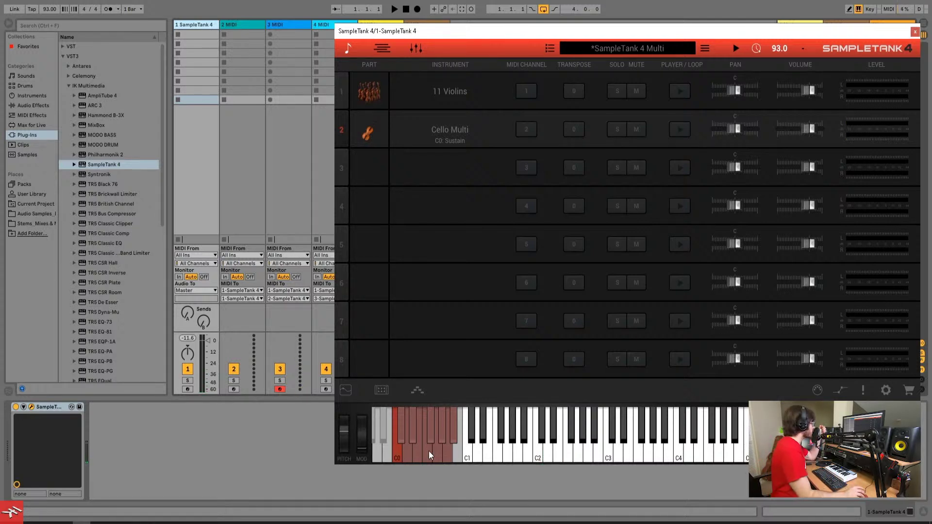
- Browse the instrument library for part 1, view the details of Cello RecLeg Chr Up Fast, and close the browser without loading it
mouse_move(456, 362)
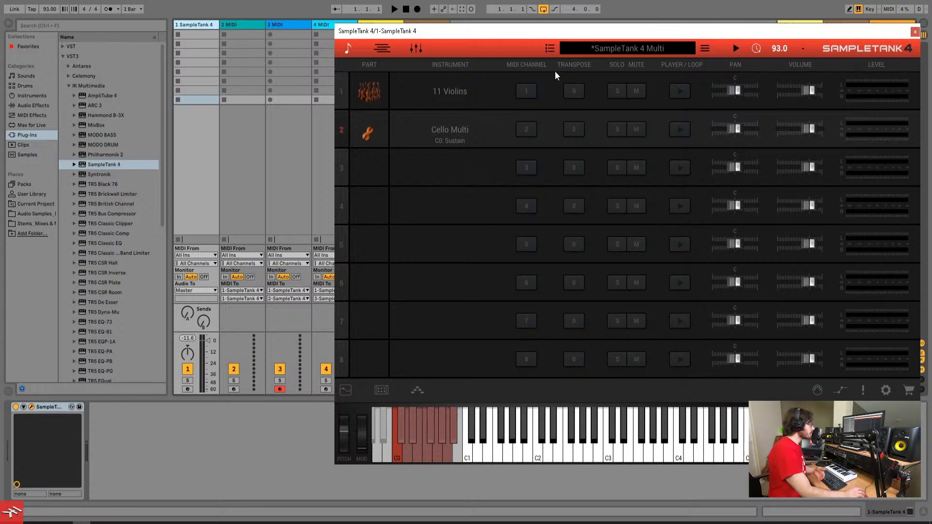
left_click(461, 92)
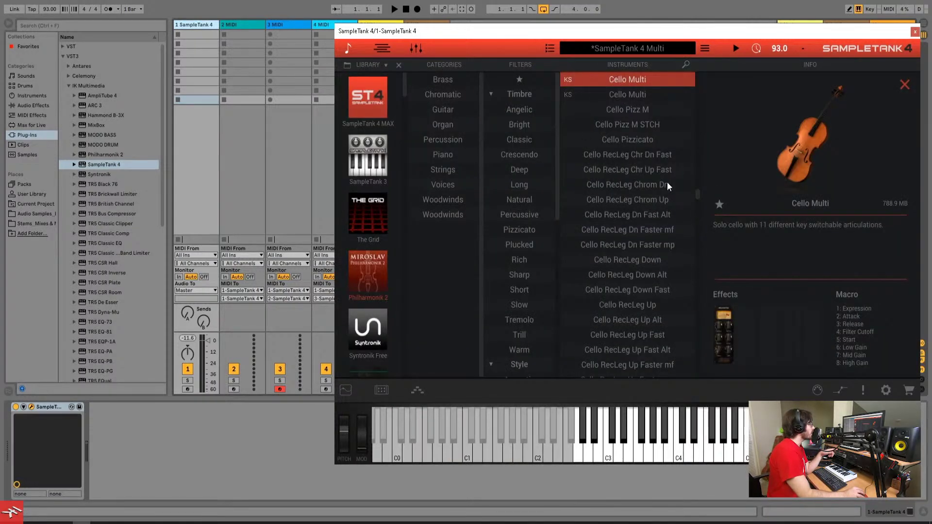
left_click(671, 158)
left_click(677, 170)
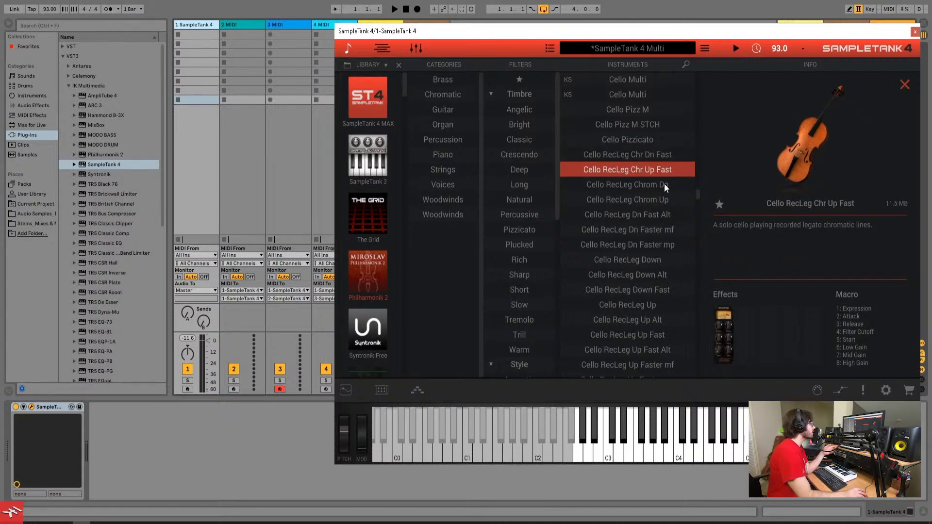
left_click(904, 86)
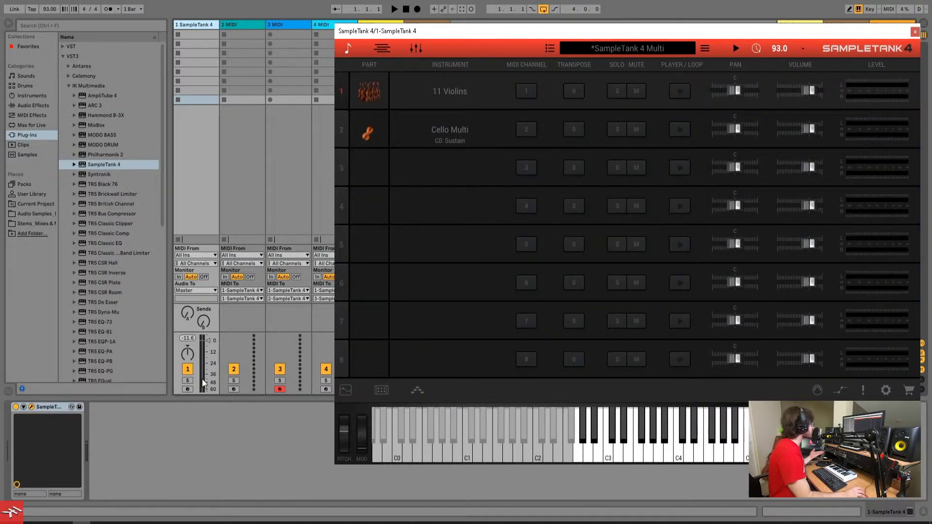
- Arm the SampleTank 4 track for recording, and create a Desktop folder named Templates while saving the Live Set under a new name
left_click(187, 389)
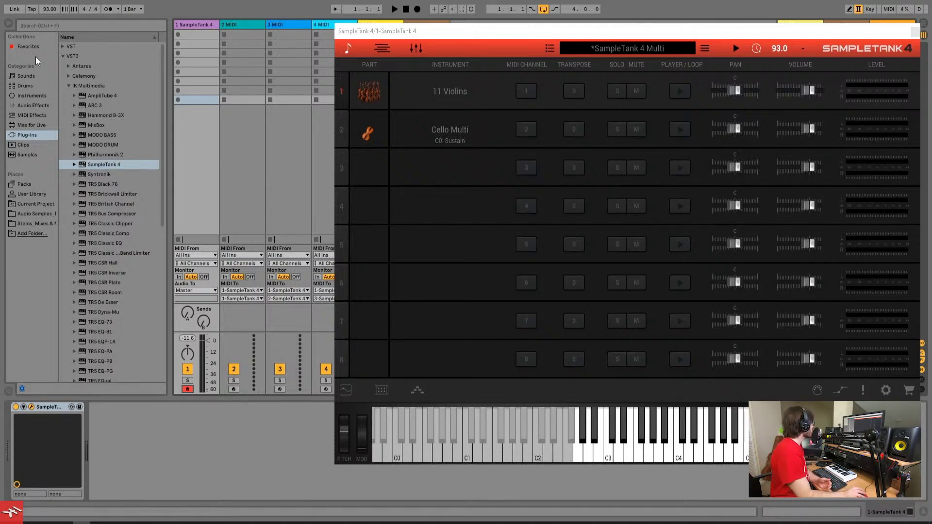
left_click(8, 1)
left_click(36, 86)
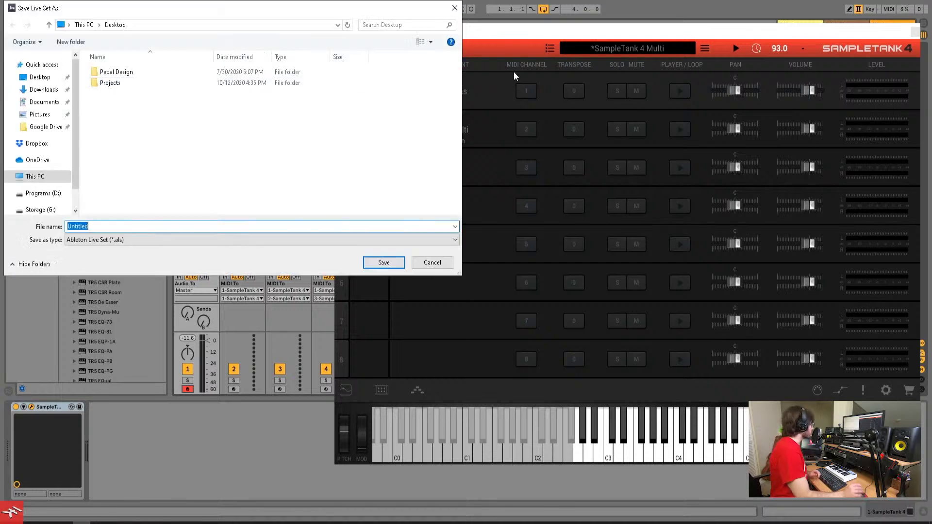
right_click(143, 127)
mouse_move(225, 242)
left_click(272, 236)
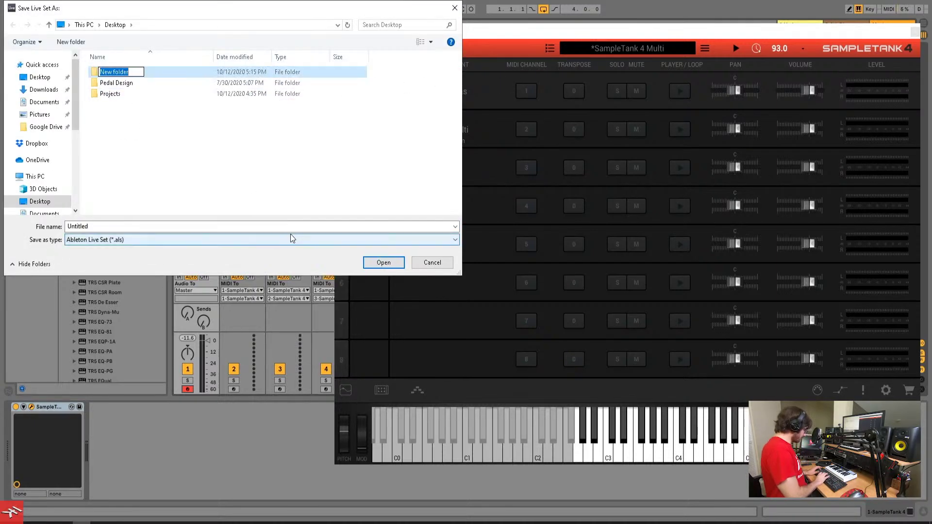
type("tEMPLATES")
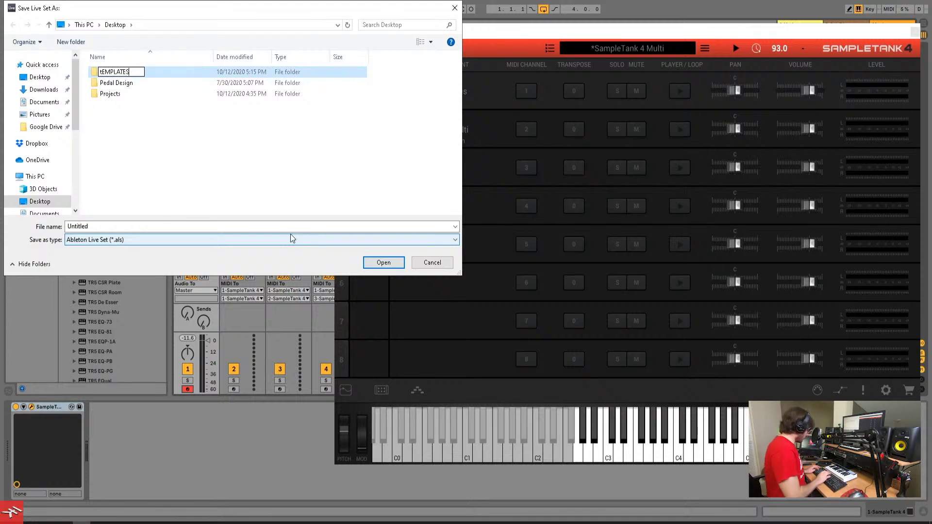
key("ctrl+a")
key("BackSpace")
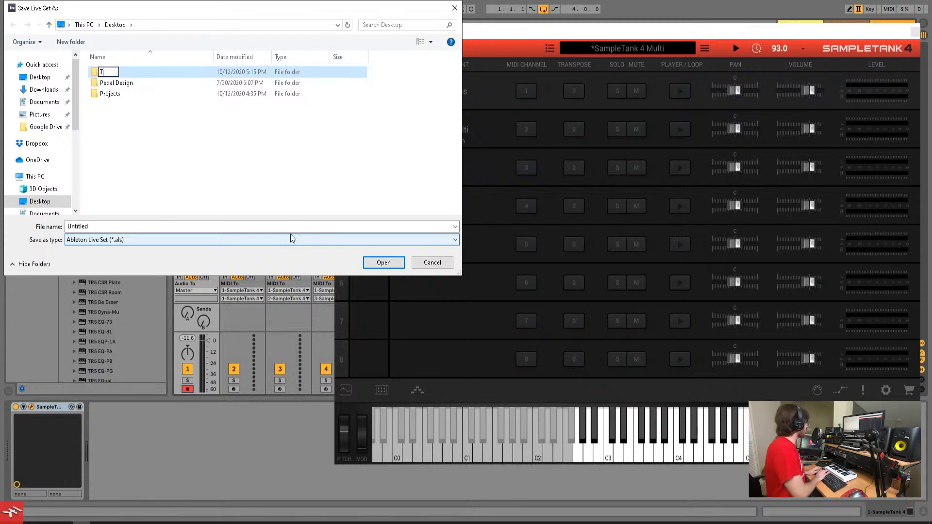
type("Templates")
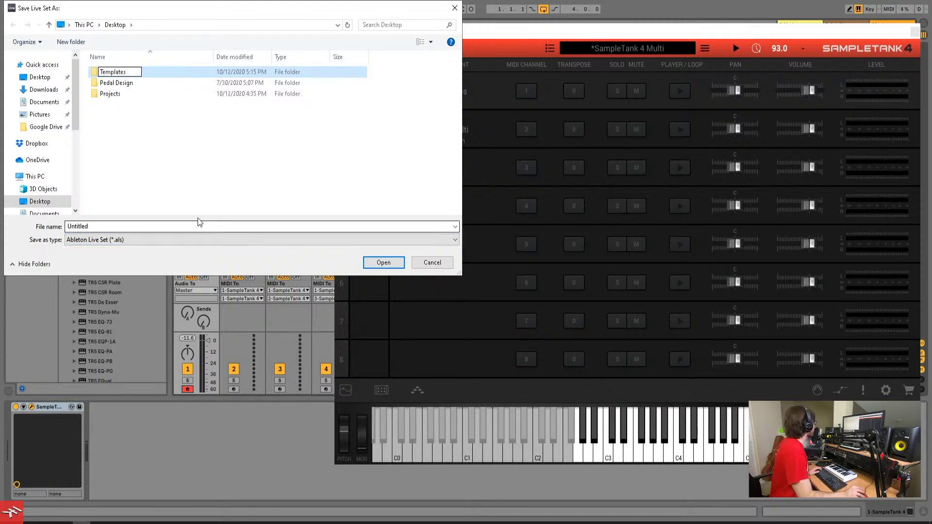
key("Return")
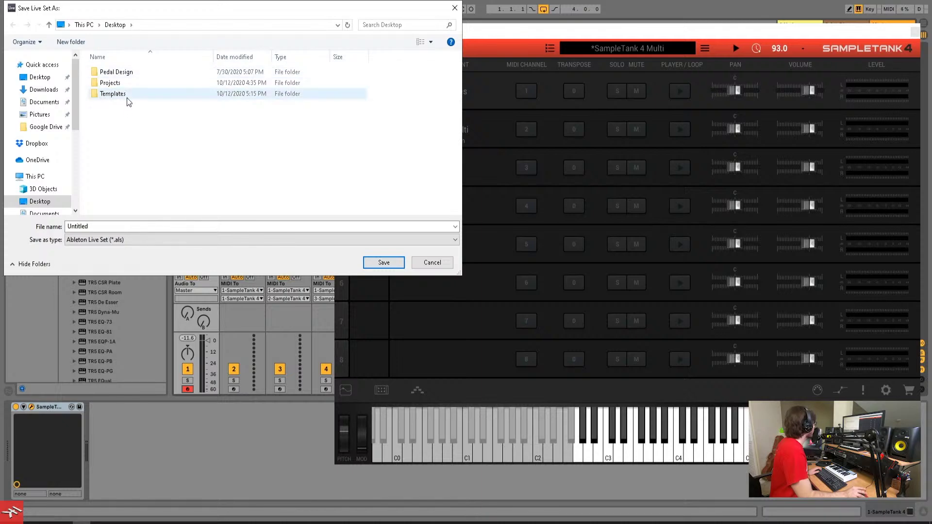
- Save the Live Set inside the Templates folder with a file name beginning "Orchestral Te"
double_click(113, 94)
left_click(102, 230)
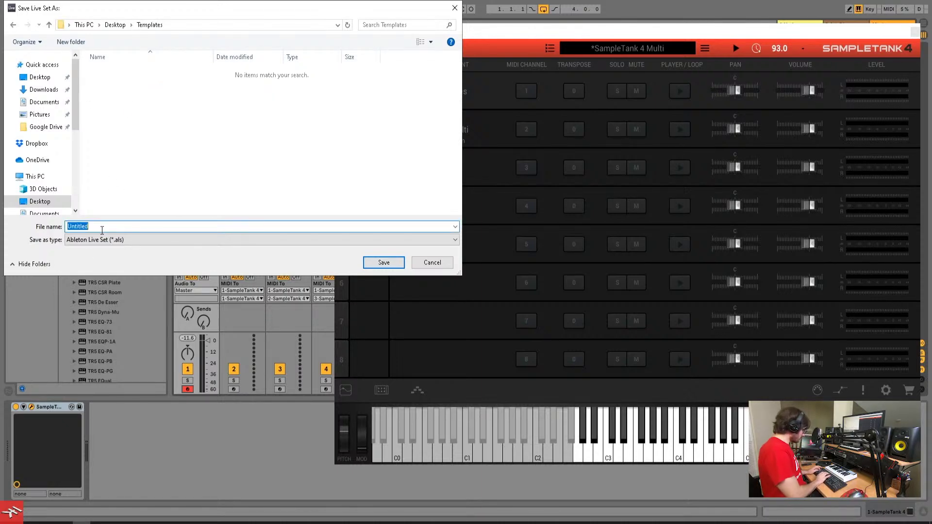
type("Orchestr")
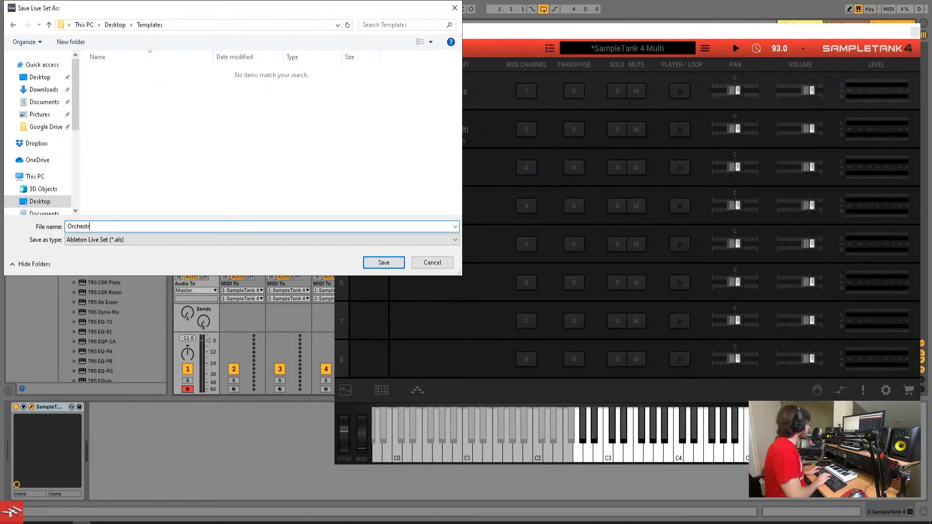
type("al Te")
key("Return")
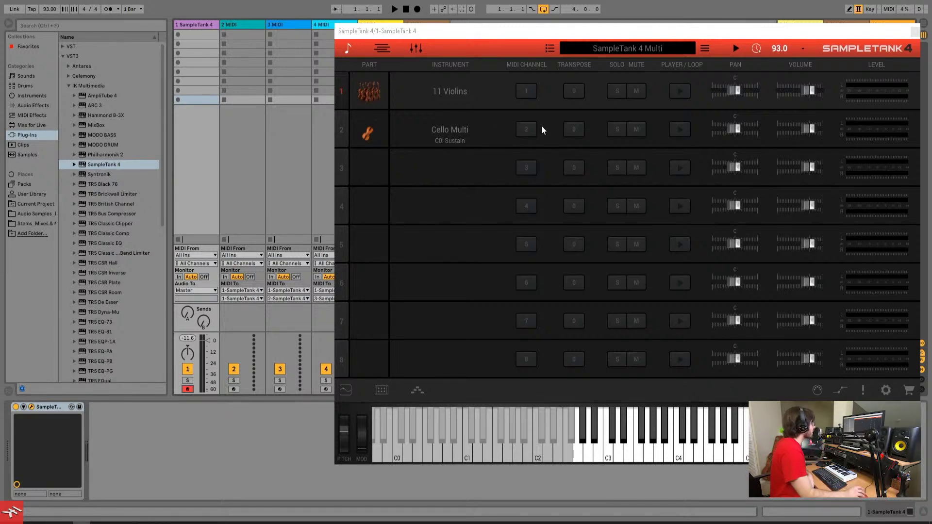
- Load the Full Orchestra Live multi from the Miroslav Philharmonik 2 collection
left_click(641, 49)
mouse_move(658, 221)
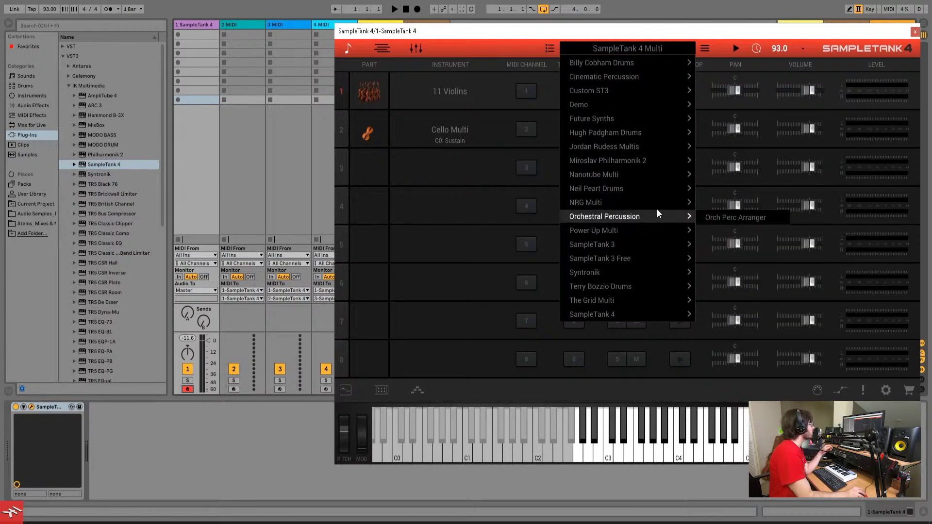
mouse_move(663, 165)
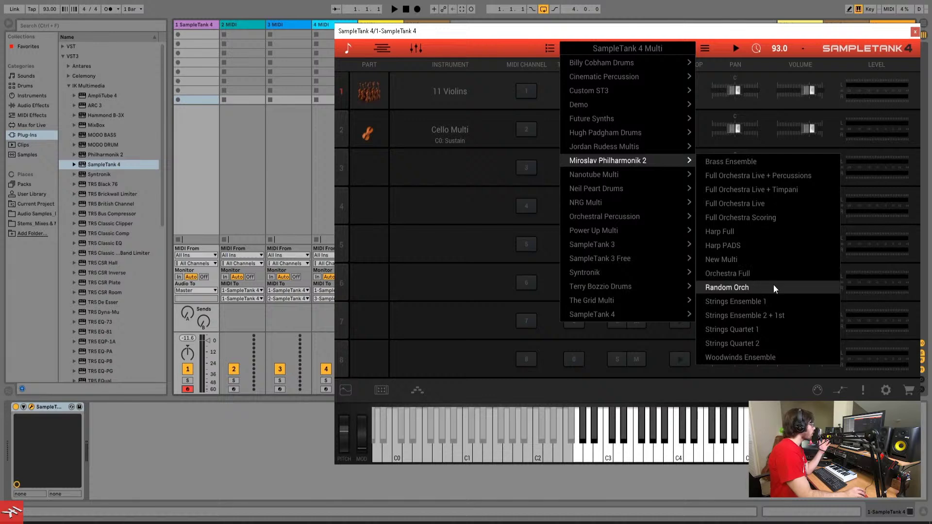
left_click(770, 203)
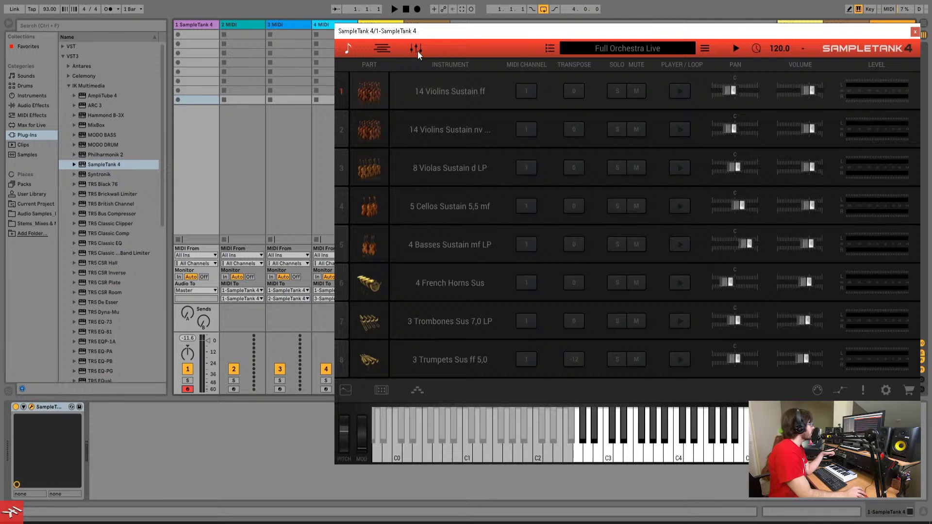
- Examine the key and velocity ranges of the multi's parts, including part 1's lower velocity limit, and return to the parts overview
left_click(381, 49)
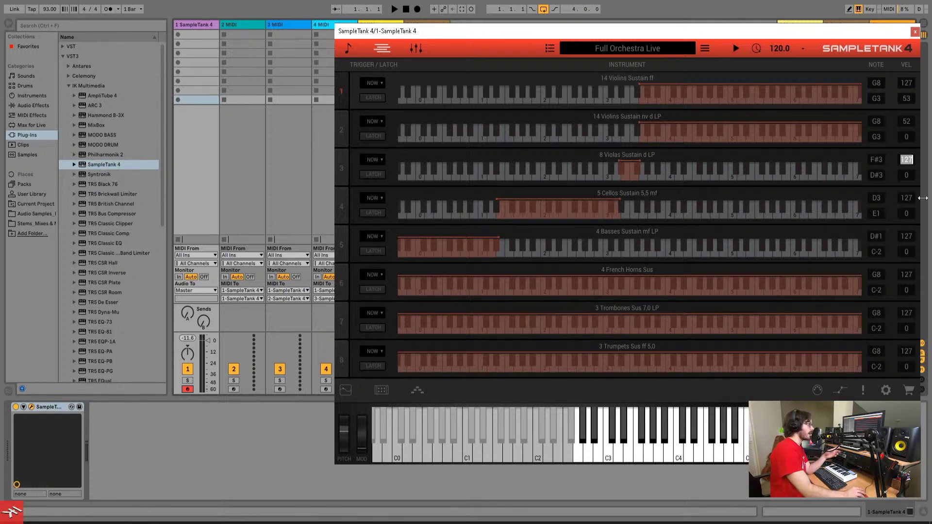
left_click(906, 99)
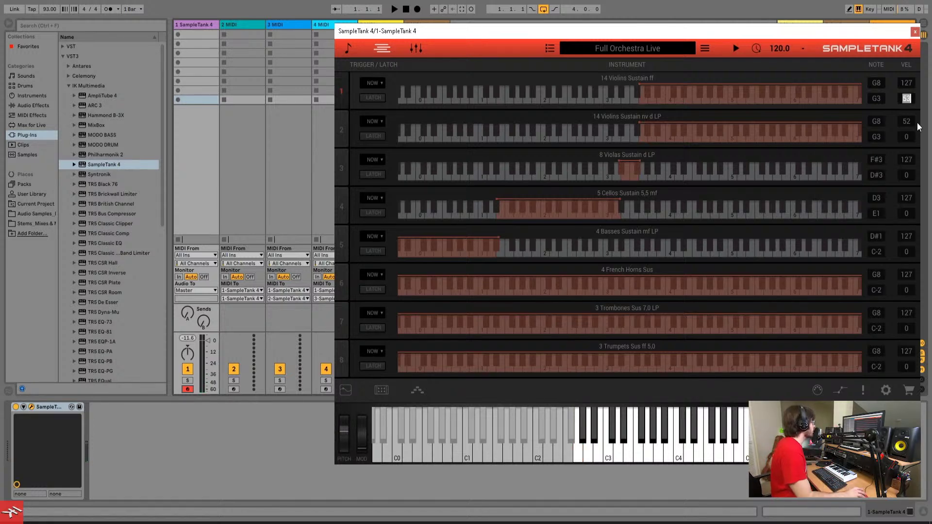
left_click(351, 47)
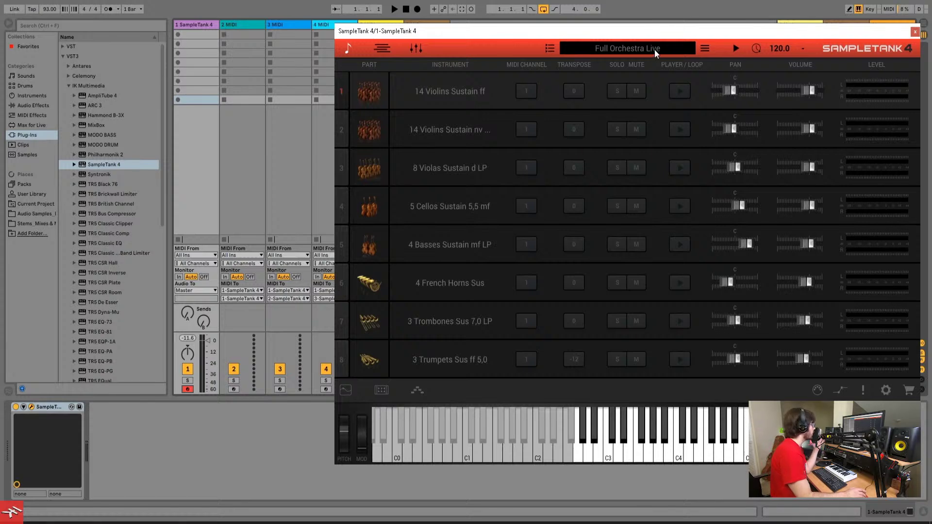
- Initialize the Full Orchestra Live multi so that all SampleTank 4 parts are emptied and reset to default
left_click(704, 49)
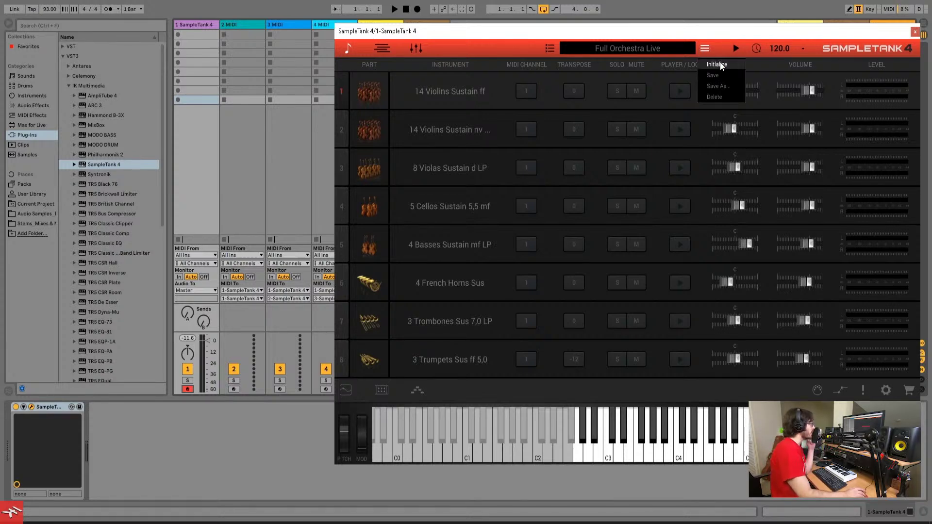
left_click(720, 65)
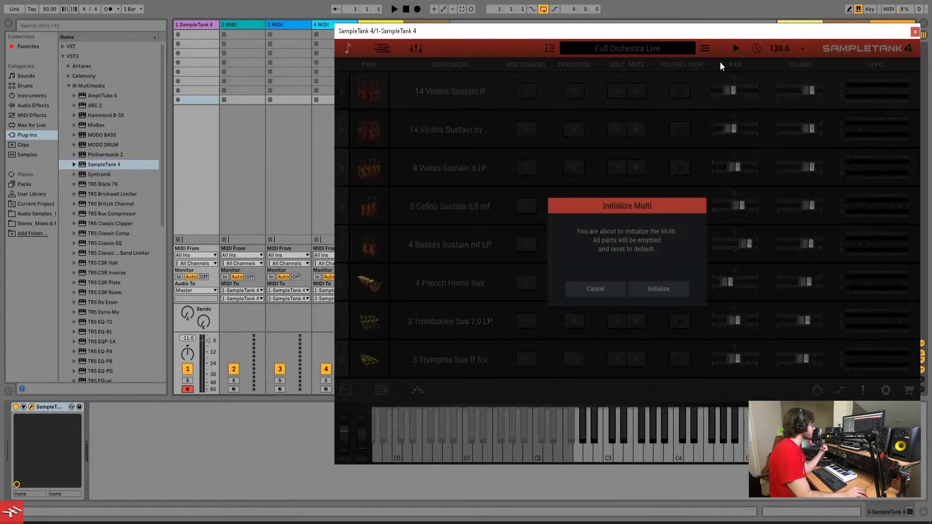
left_click(657, 289)
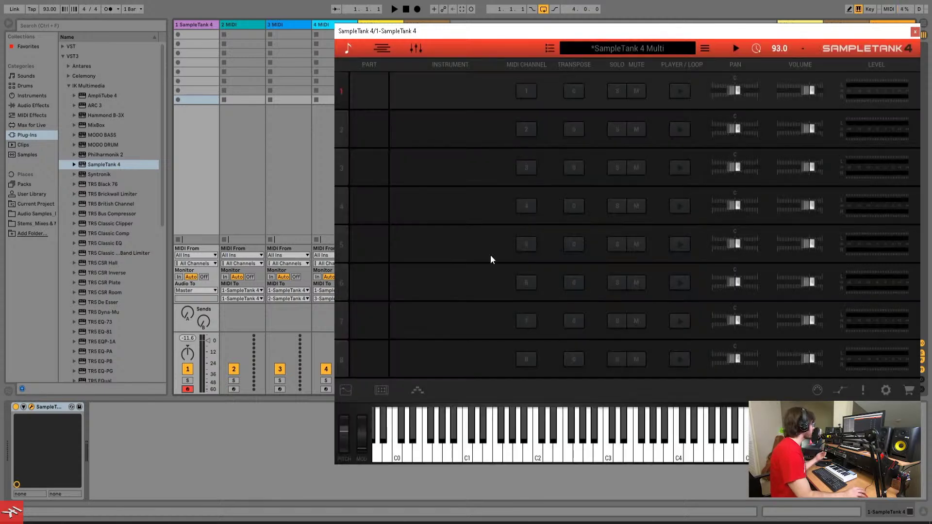
left_click(245, 165)
left_click(203, 158)
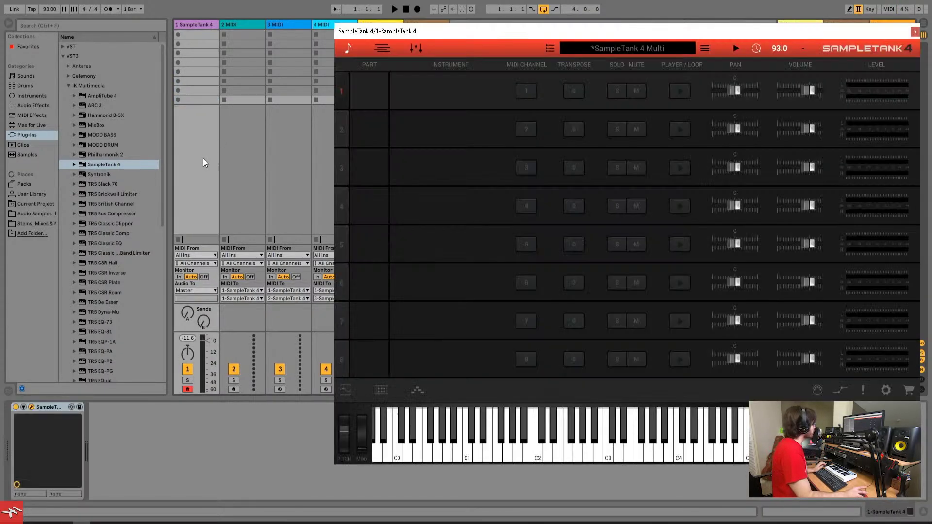
- Open the instrument browser for part 1 and search for MULTI, narrowing the search with cello
left_click(466, 95)
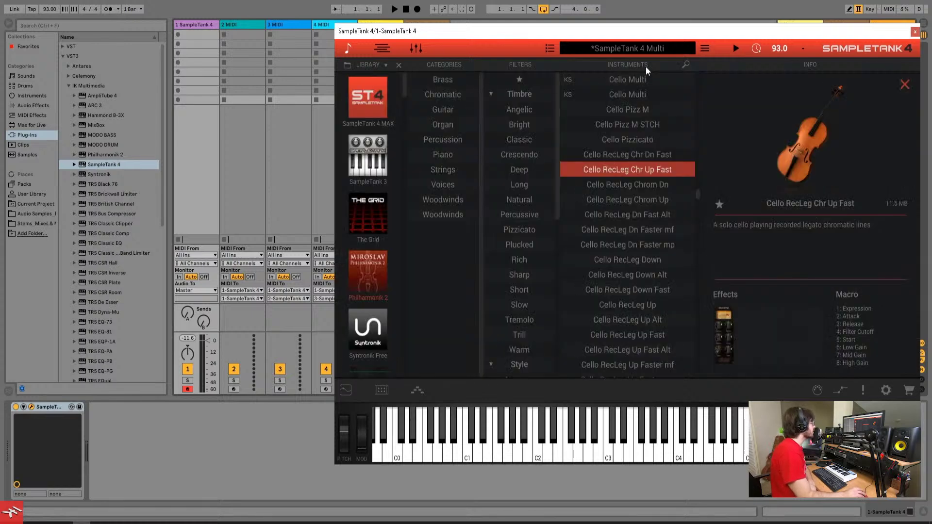
left_click(686, 66)
type("MULT")
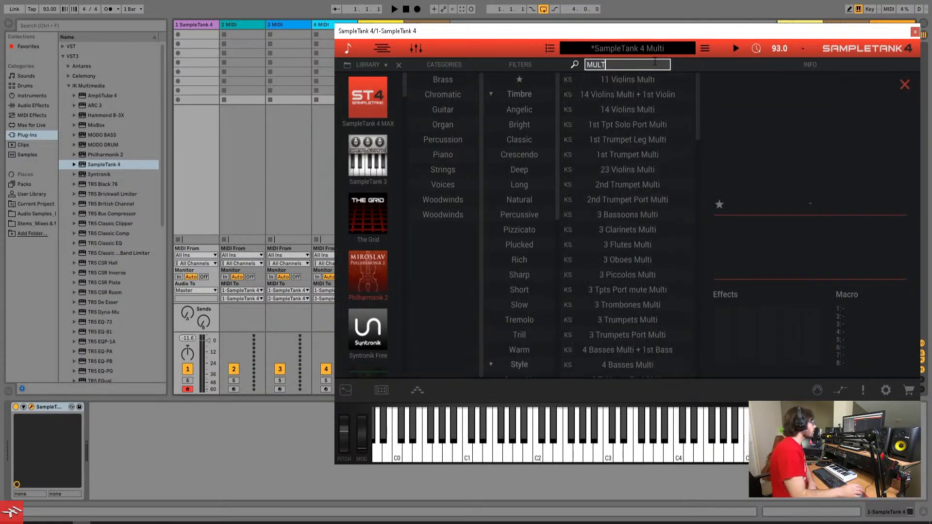
type("I")
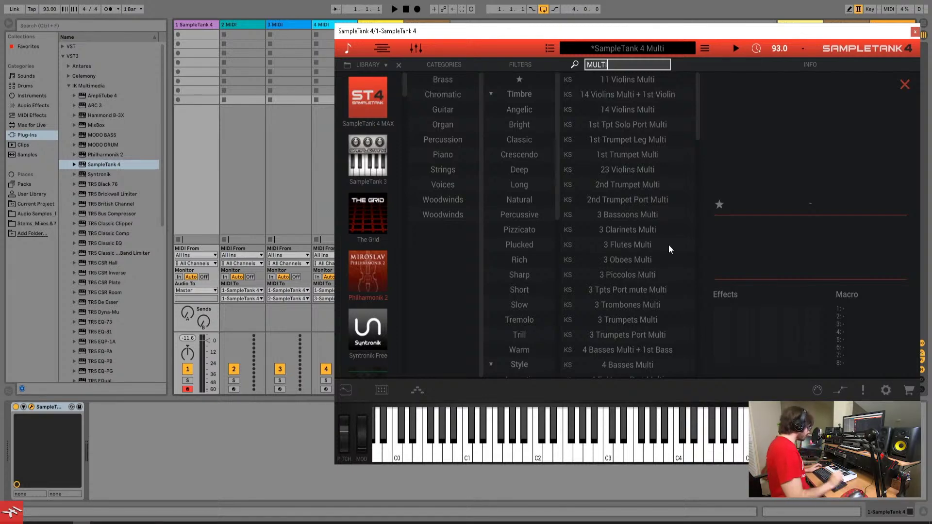
type("ce")
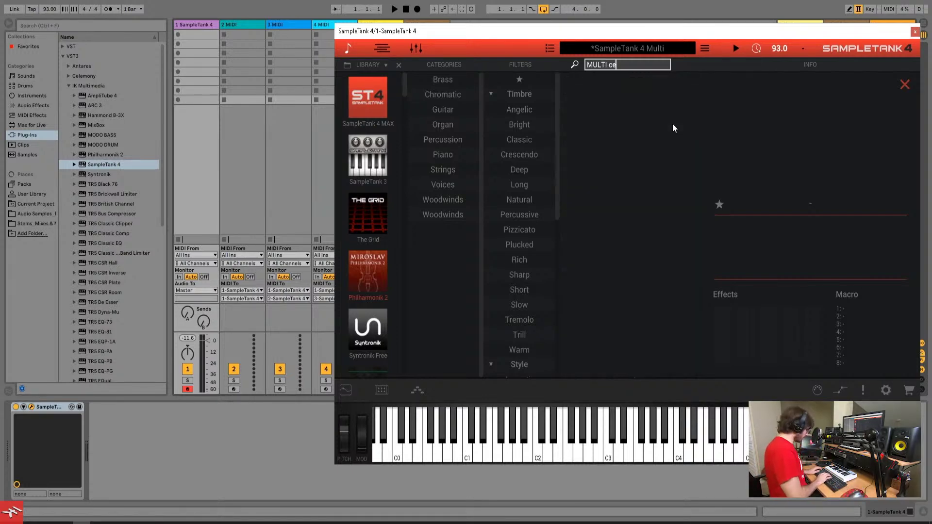
type("llo")
- Search for Cello, load the key-switched Cello Multi into part 1 and return to the parts overview
key("ctrl+a")
type("Cel")
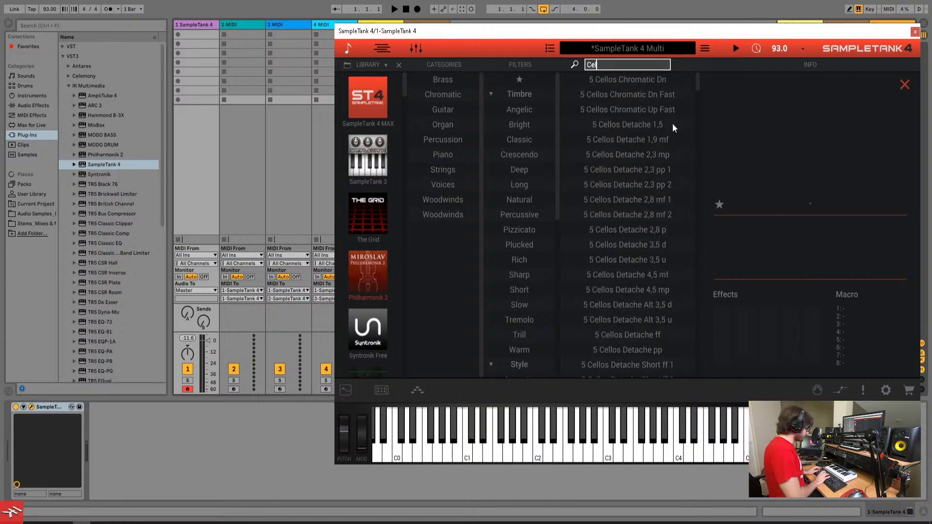
type("lo ks")
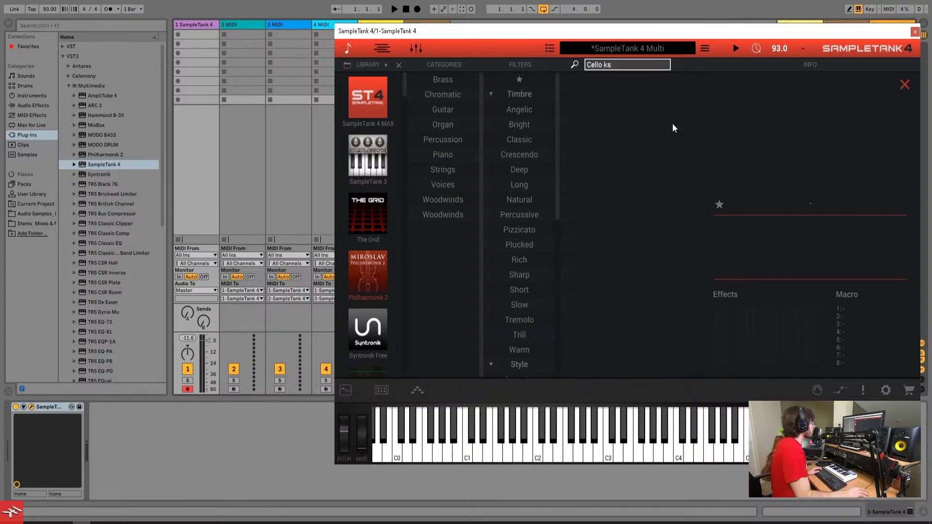
key("BackSpace")
key("BackSpace")
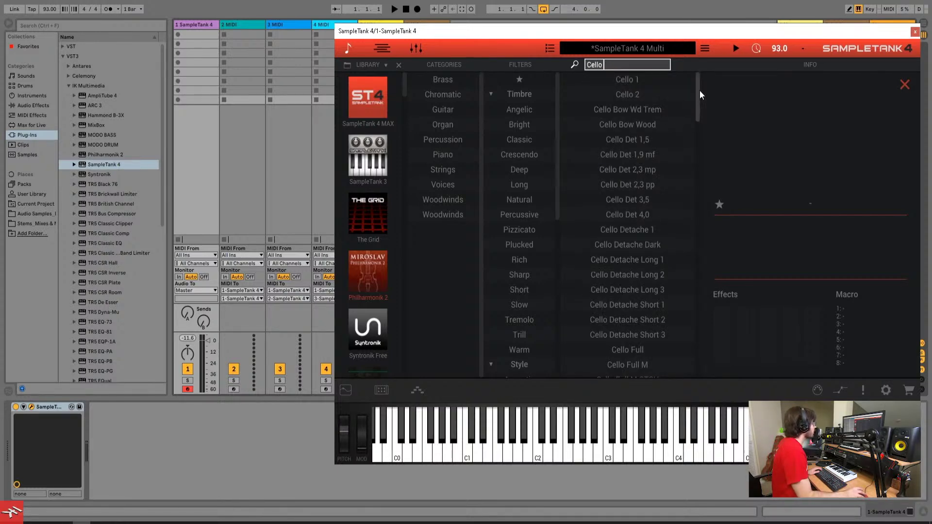
left_click_drag(700, 90, 698, 253)
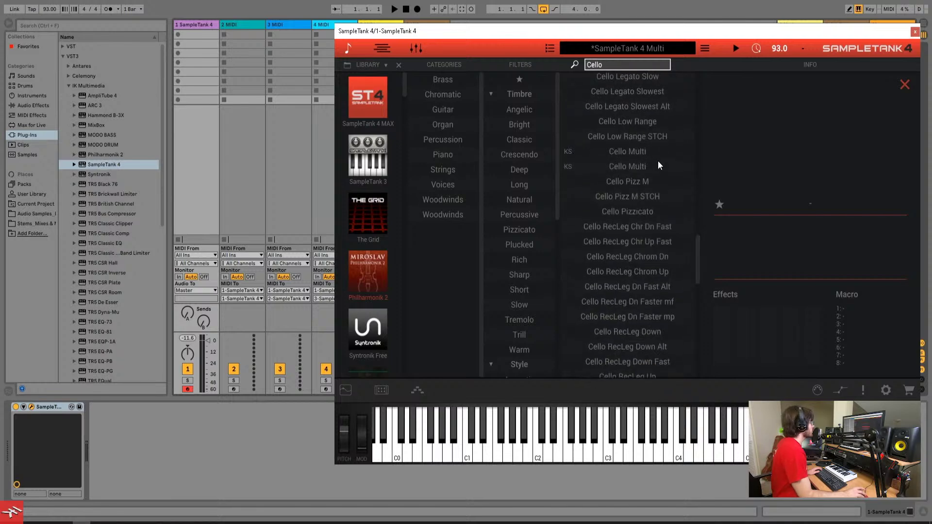
left_click(654, 149)
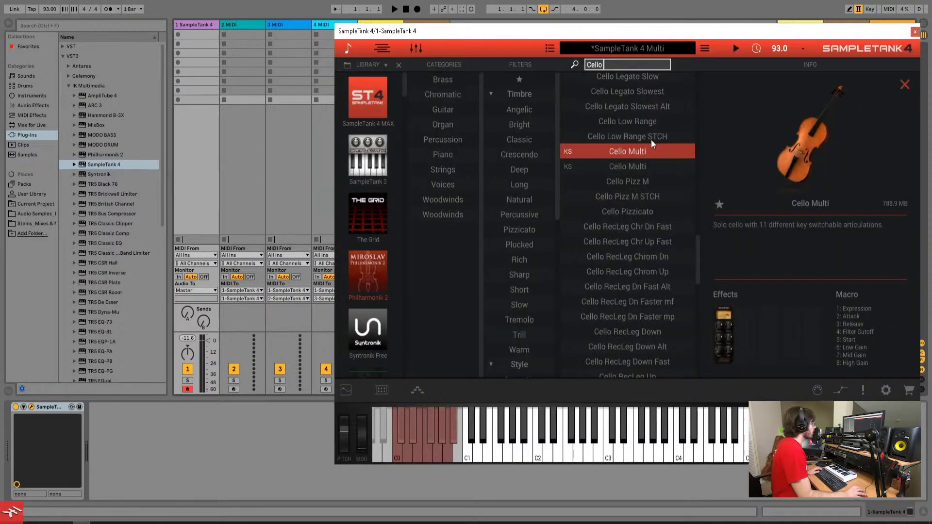
left_click(904, 85)
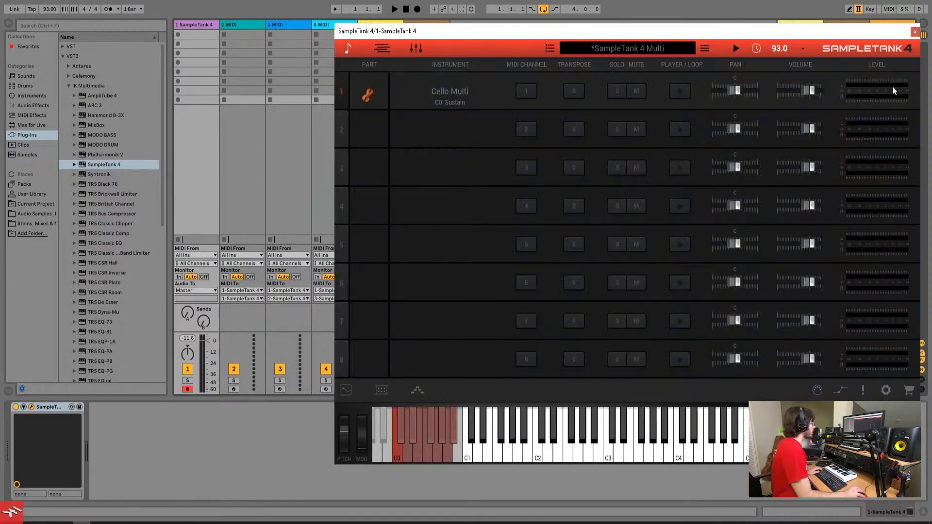
- Search for violin, load the key-switched Violin Multi into part 2 and return to the parts overview
left_click(446, 129)
left_click(348, 50)
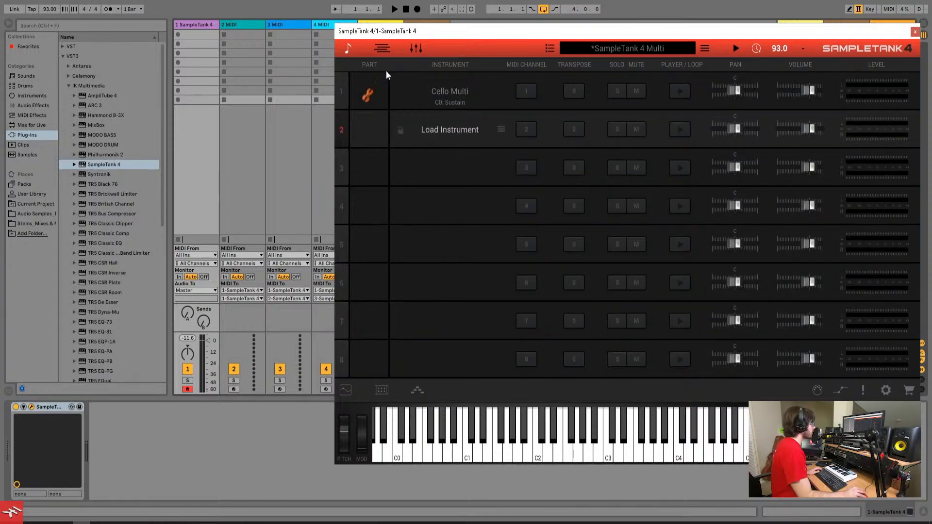
left_click(349, 49)
left_click(351, 48)
left_click(456, 127)
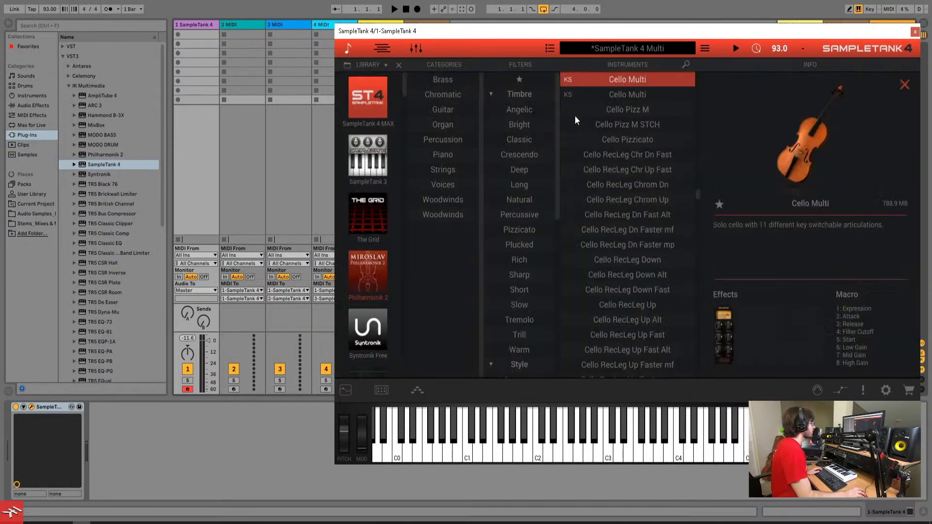
left_click(685, 64)
type("vi")
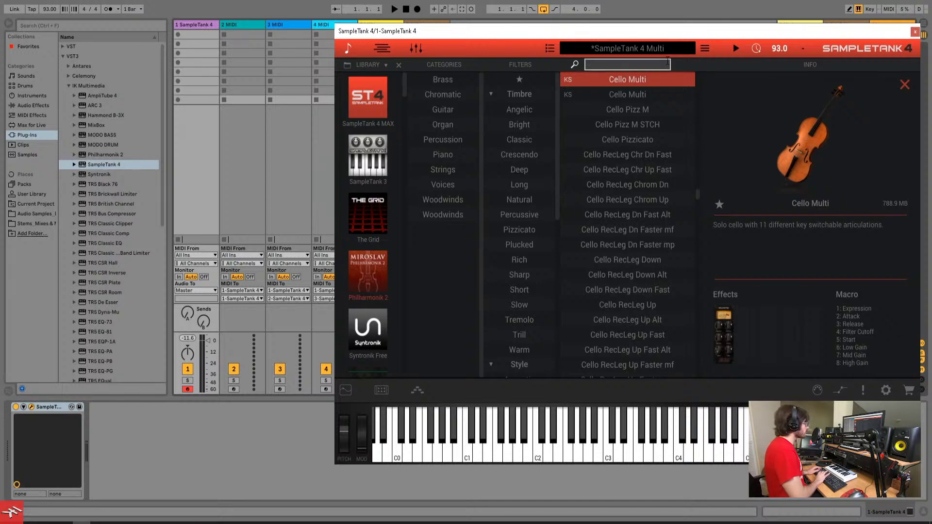
type("olin")
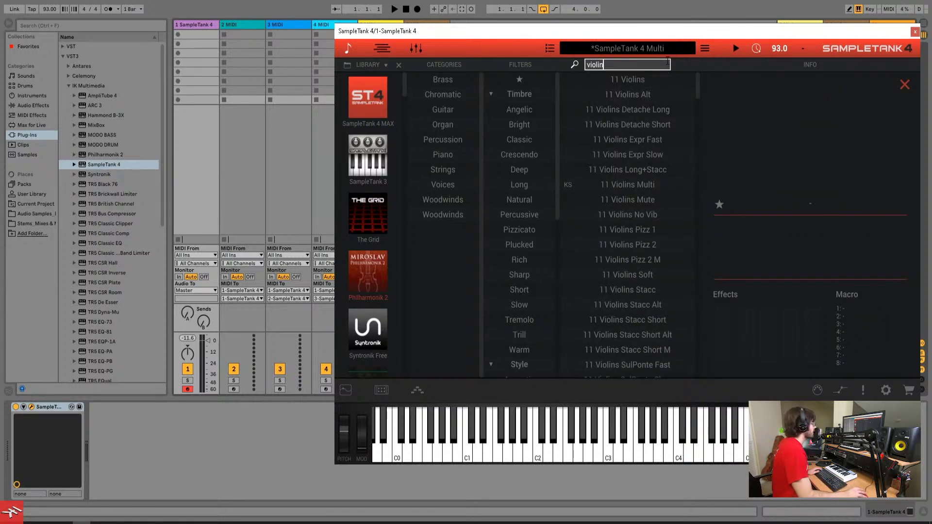
left_click_drag(697, 89, 703, 317)
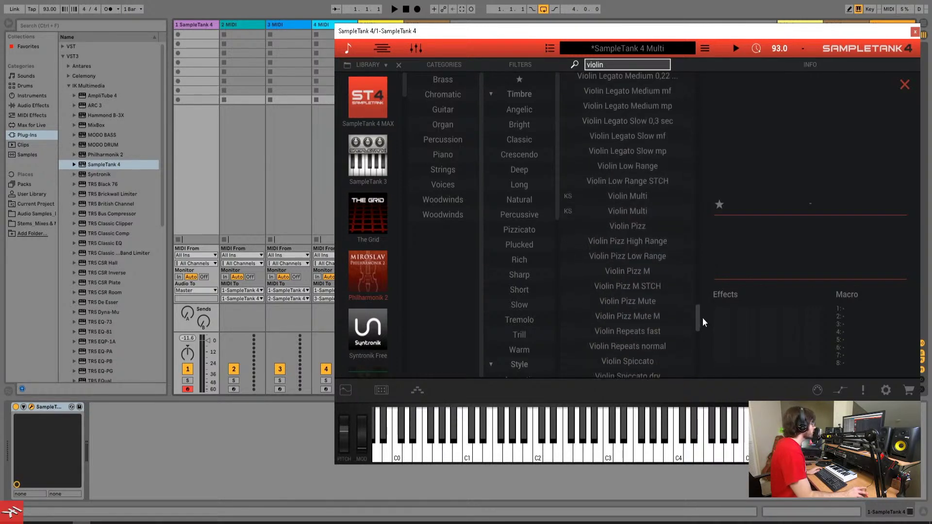
double_click(655, 200)
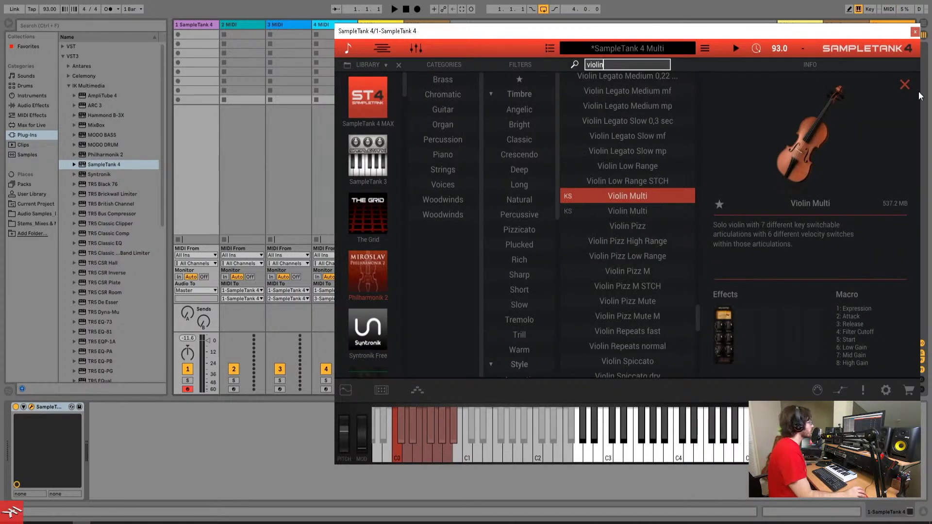
left_click(905, 85)
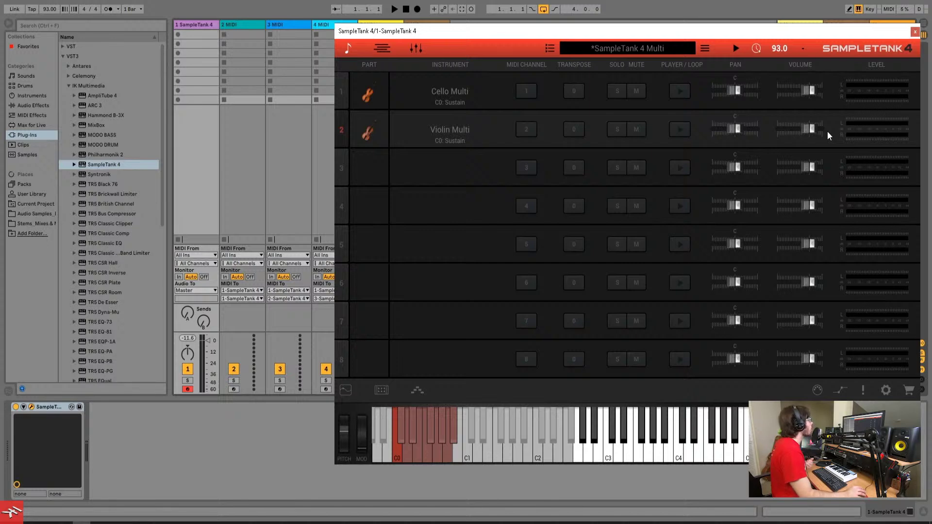
- Search for viola, load the key-switched Viola Multi into part 3 and return to the parts overview
left_click(458, 168)
left_click(686, 64)
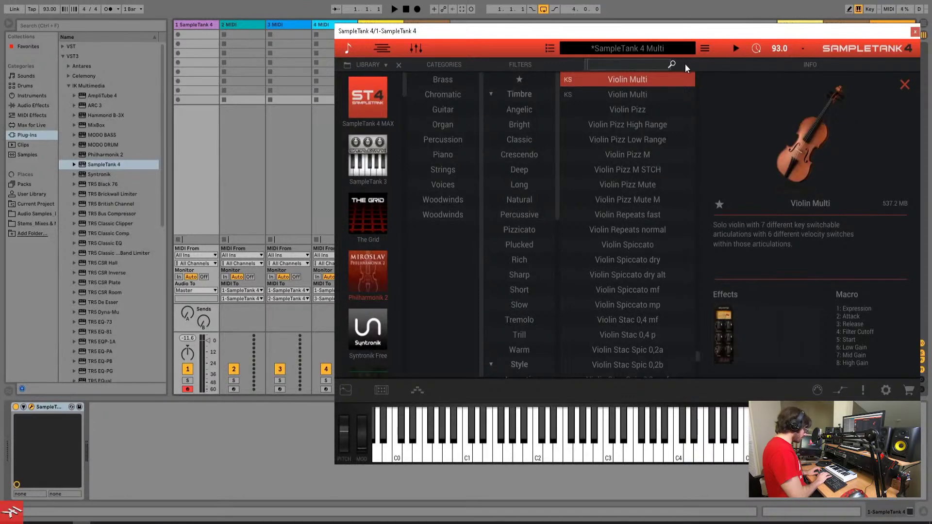
type("viola")
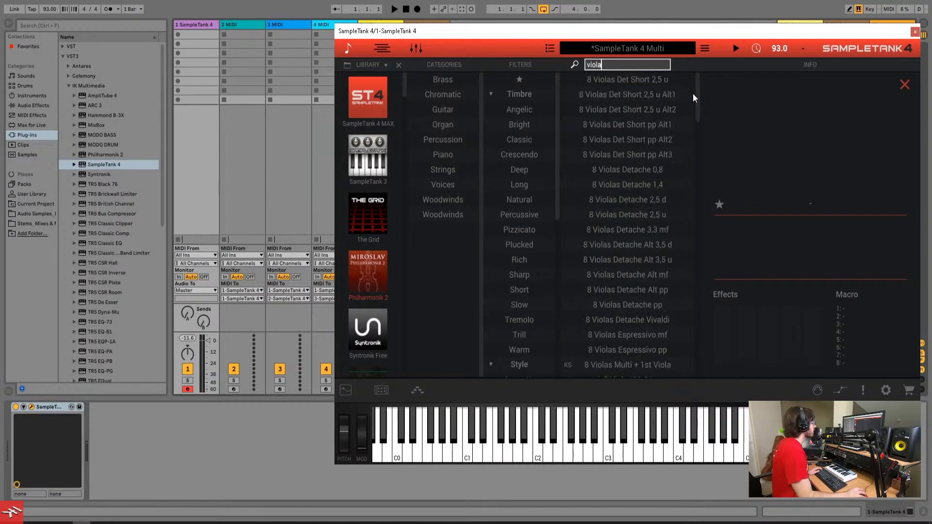
left_click_drag(692, 93, 701, 270)
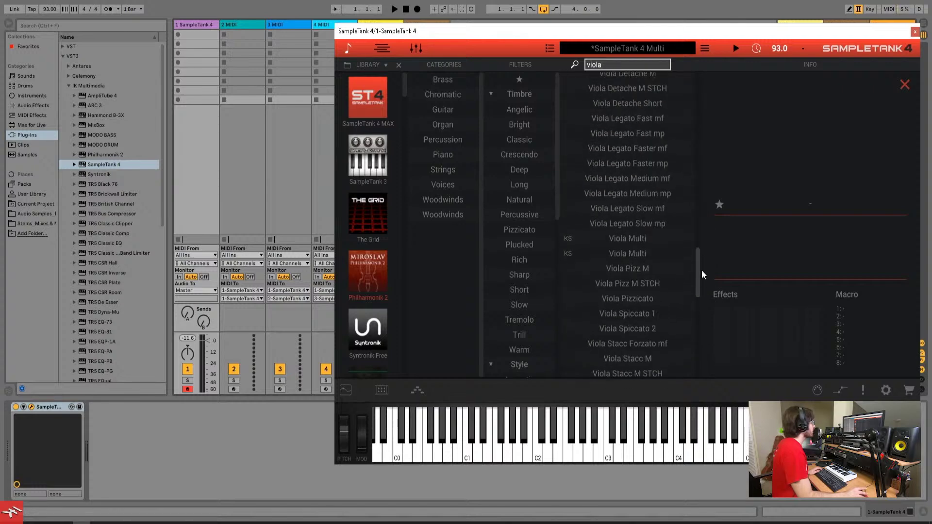
double_click(651, 244)
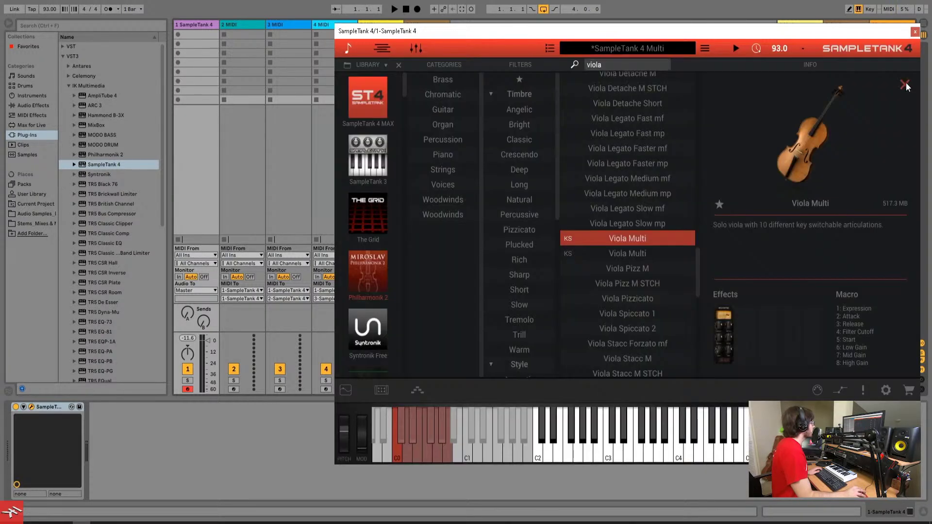
left_click(905, 86)
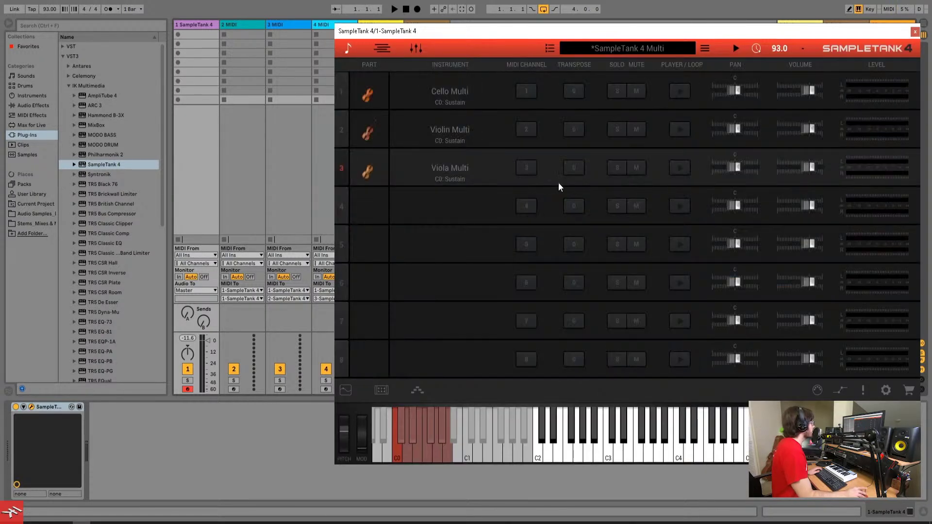
- Search for bass, load the key-switched Bass Multi into the next empty part and leave the instrument browser
left_click(534, 173)
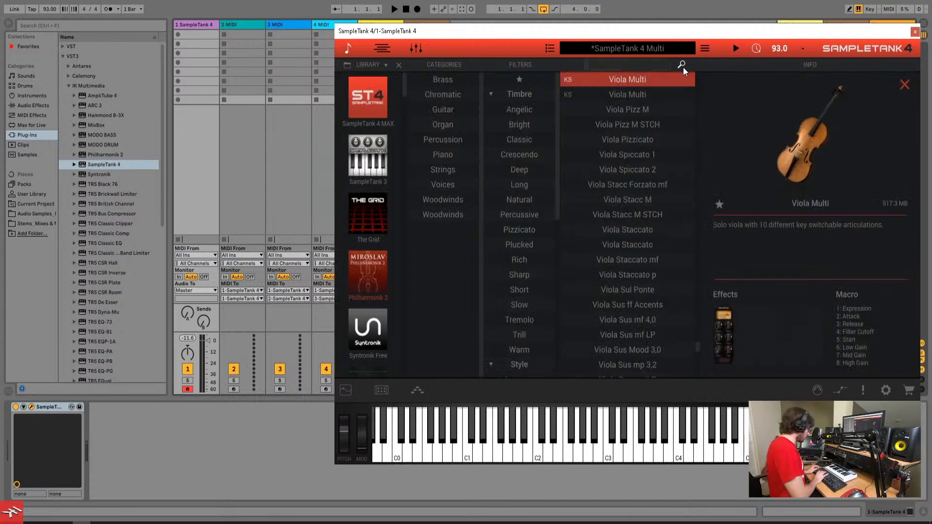
type("bass")
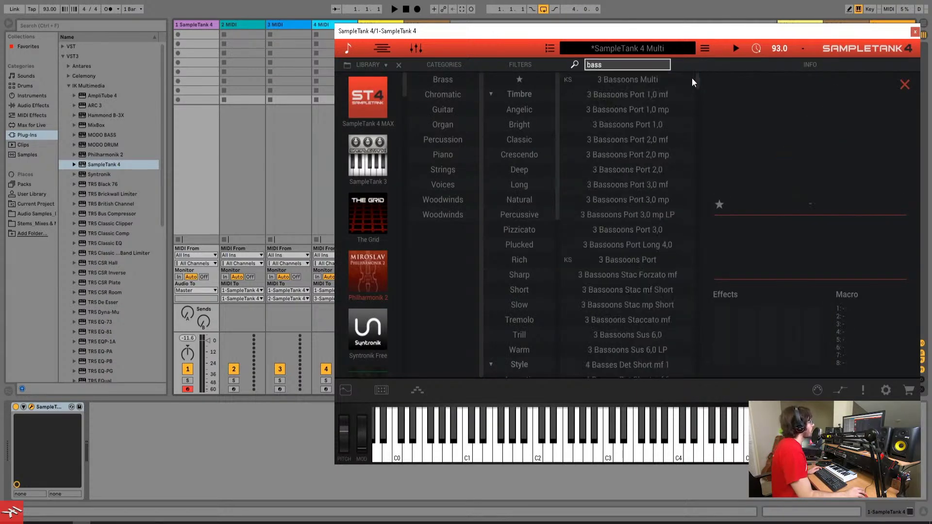
left_click_drag(697, 77, 689, 228)
left_click(657, 126)
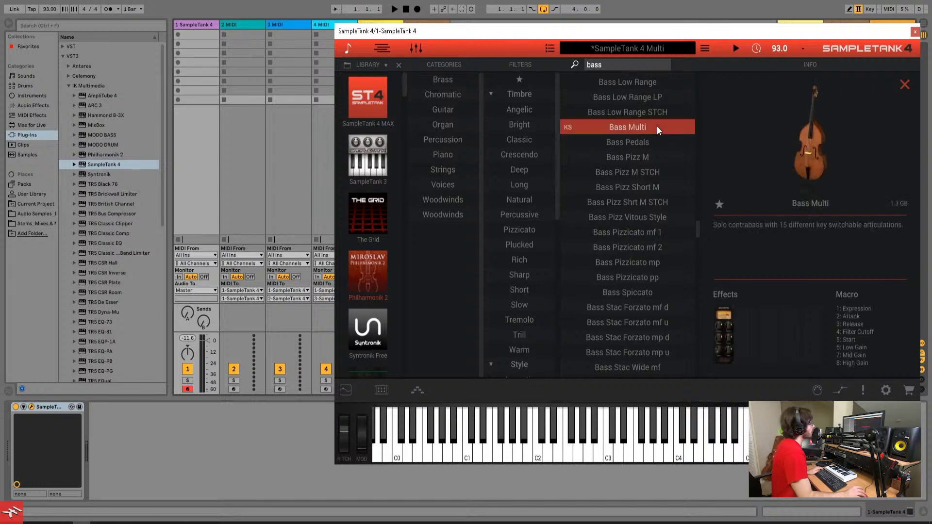
double_click(657, 126)
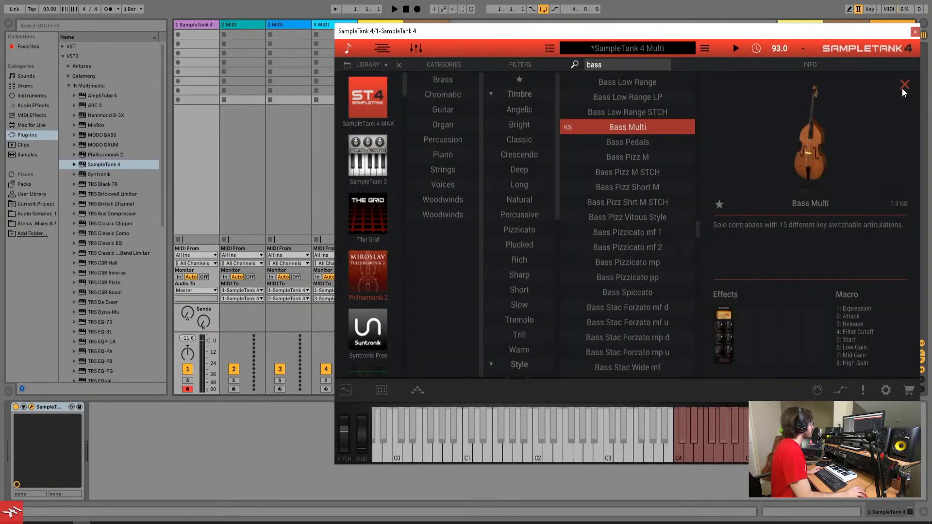
left_click(902, 88)
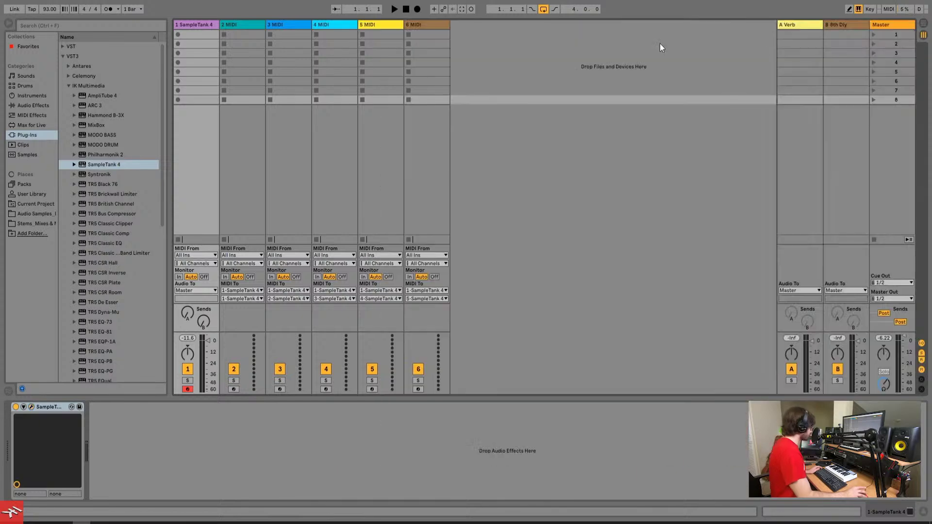
- Close the SampleTank 4 window and rename the 2 MIDI track to Cello
left_click(915, 31)
left_click(236, 33)
key("ctrl+r")
type("C")
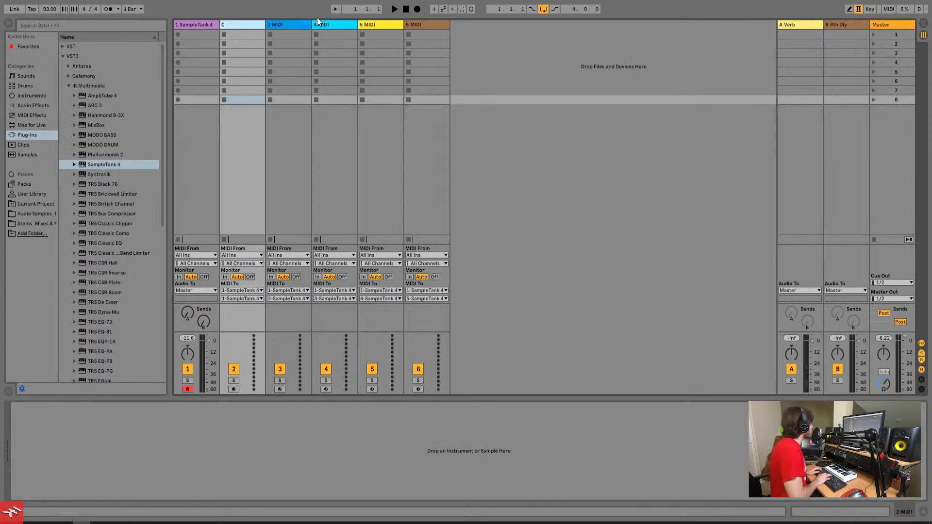
type("ello")
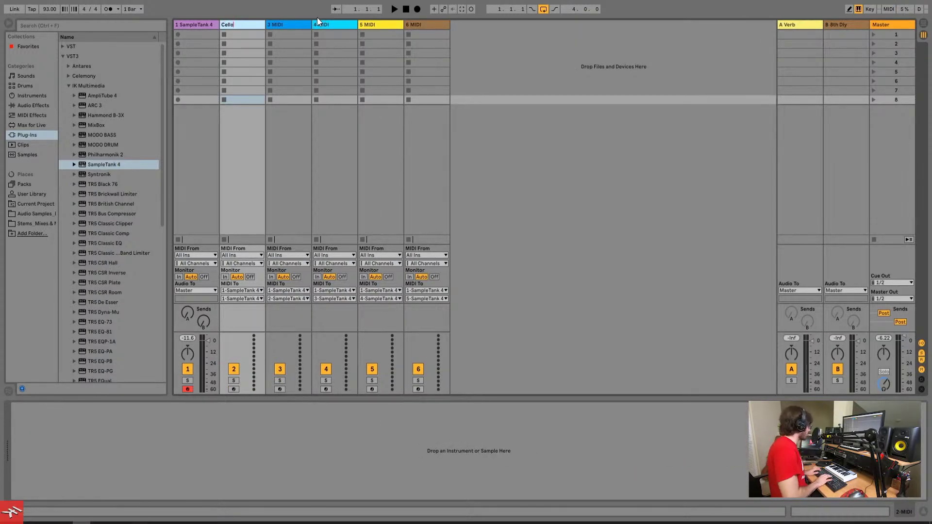
key("Return")
- Rename the 3 MIDI track to Violin and the 4 MIDI track to Viola
key("Right")
key("ctrl+r")
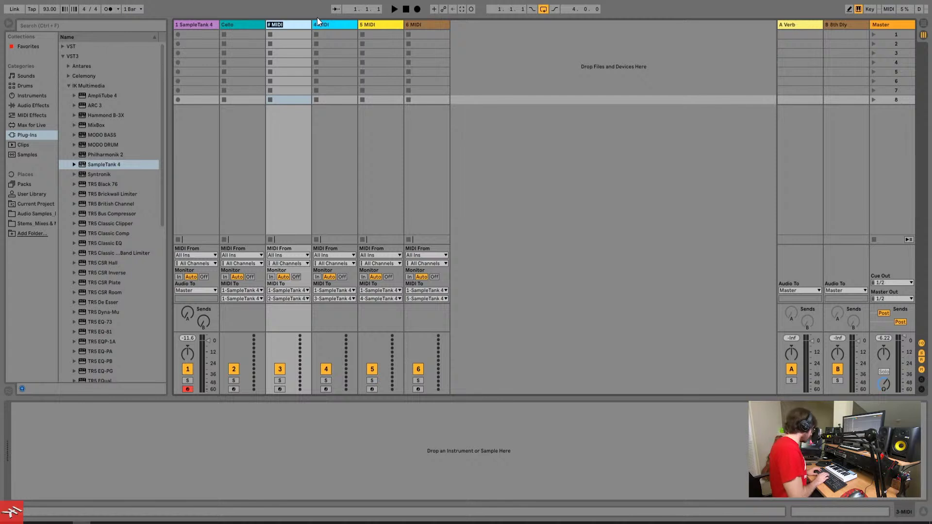
type("Vio")
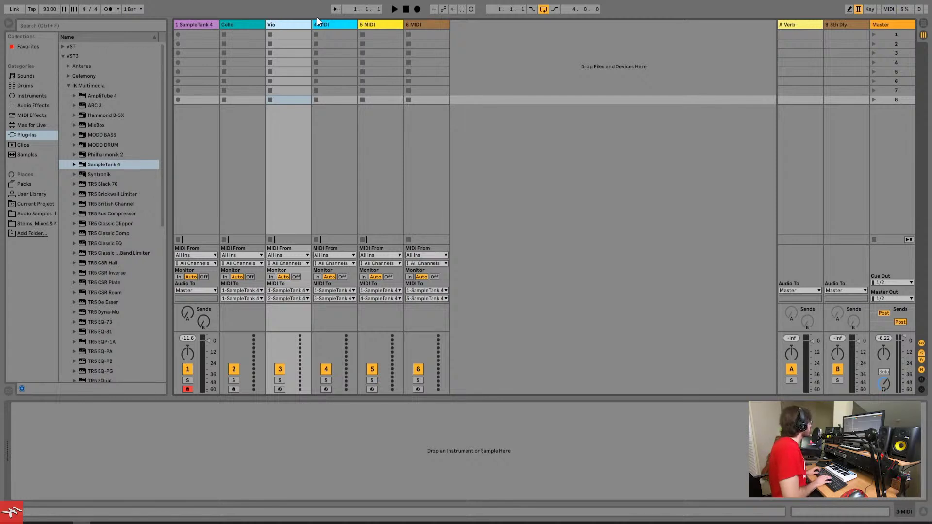
type("lin")
key("Tab")
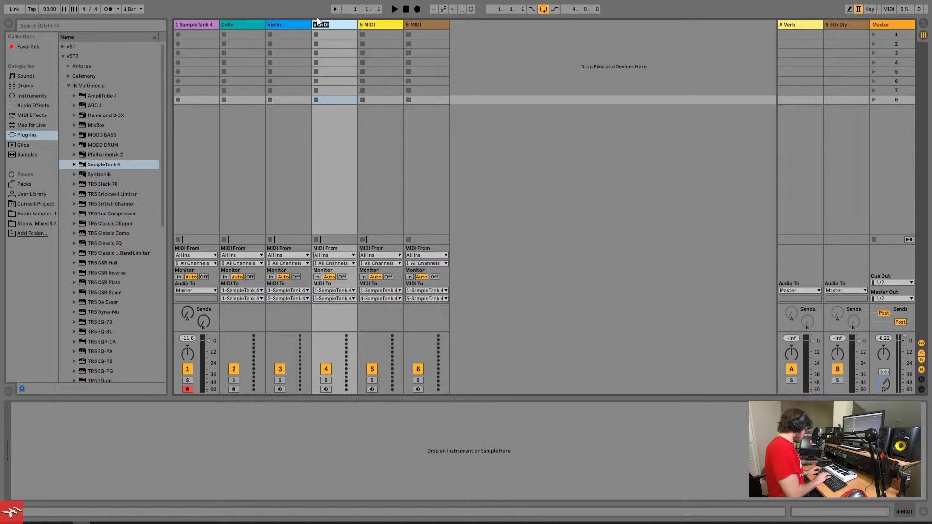
type("Viola")
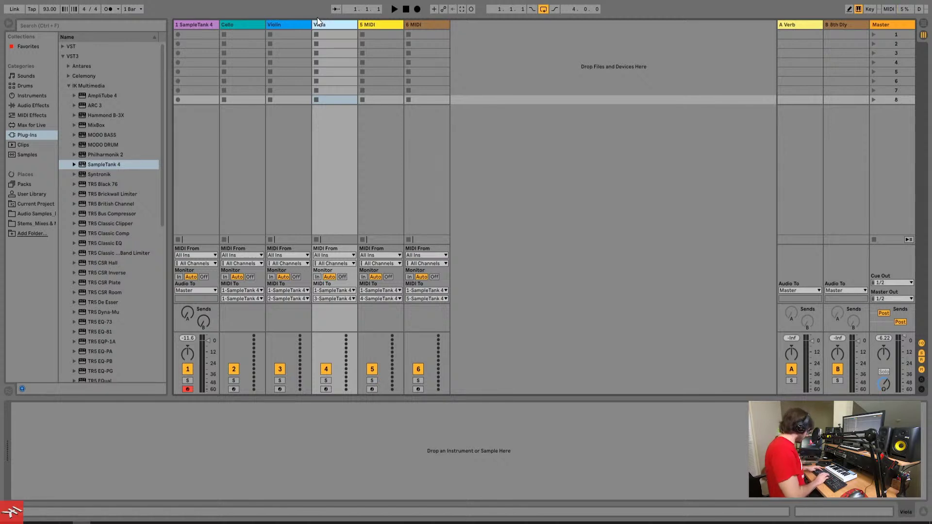
- Rename the 5 MIDI track to Bass and delete the unused 6 MIDI track
key("Tab")
type("Bass")
key("Return")
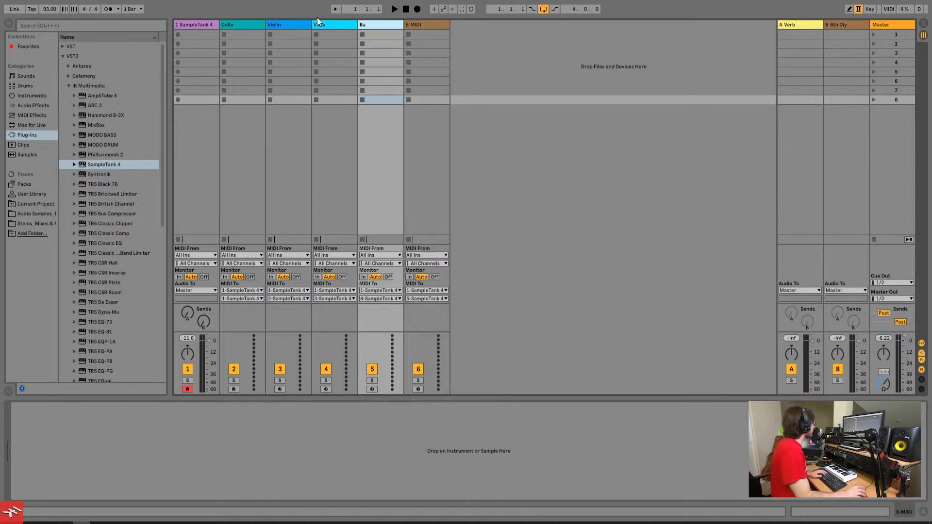
left_click(435, 21)
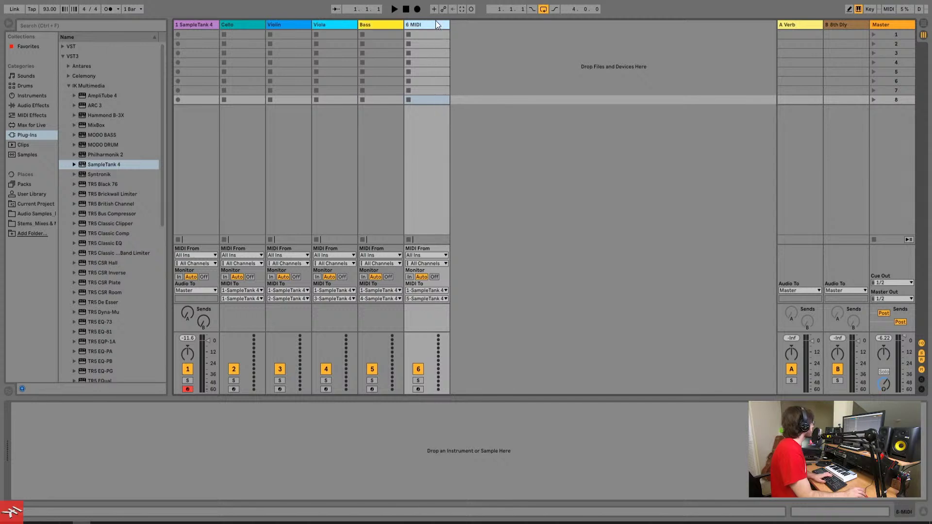
key("Delete")
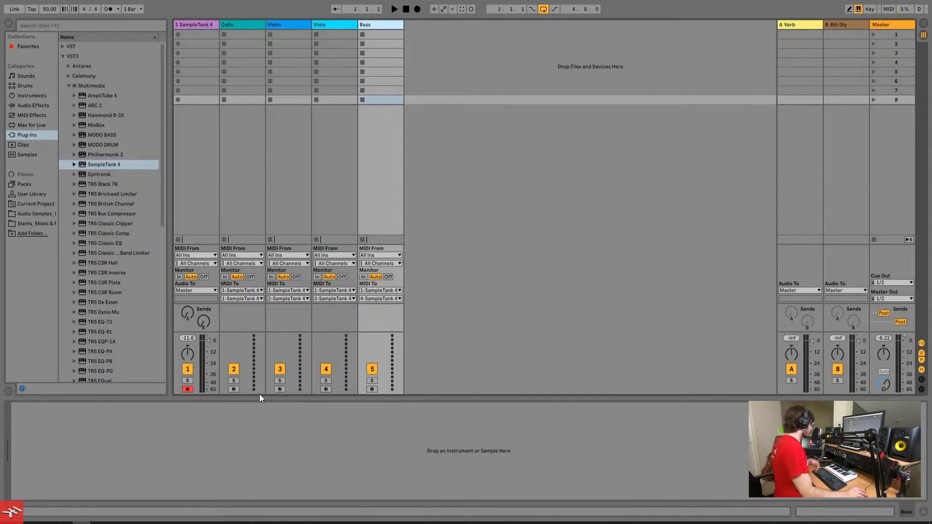
- Record-arm the Cello, Violin, Viola and Bass tracks one at a time to audition each instrument
left_click(232, 389)
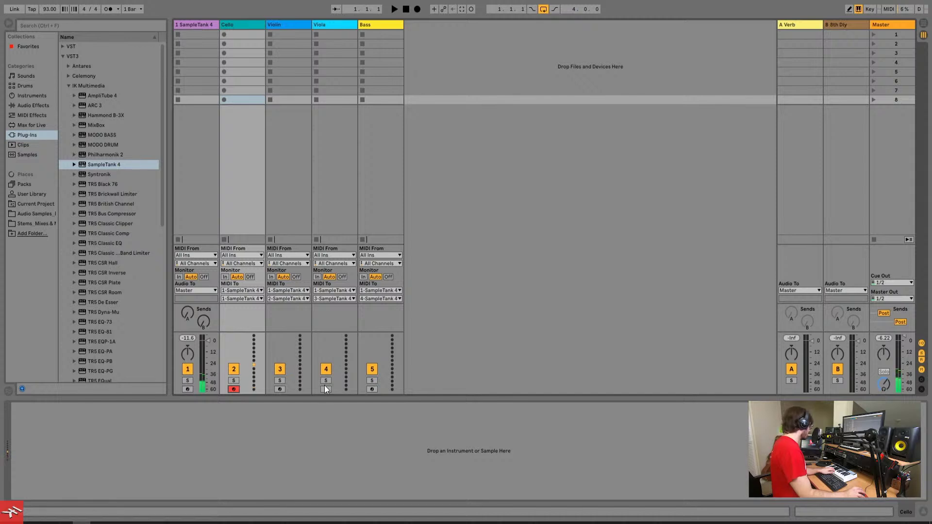
left_click(279, 389)
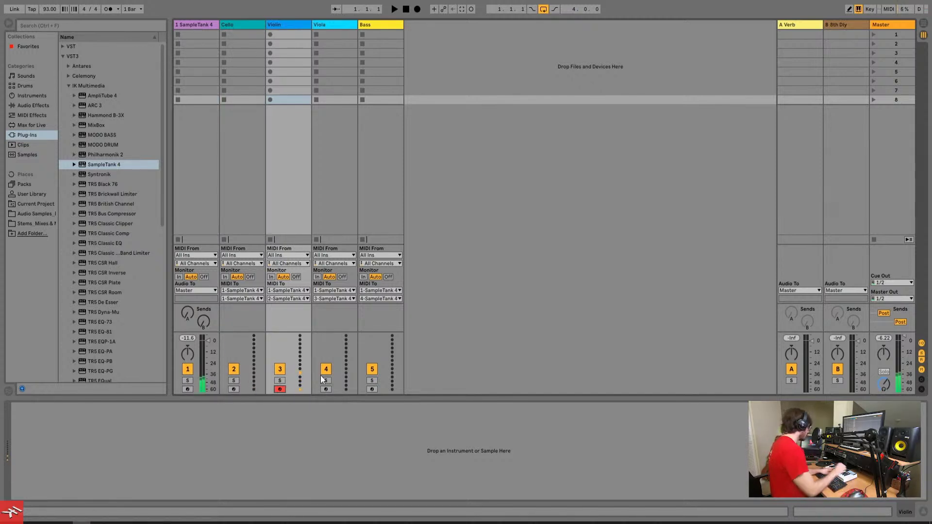
left_click(325, 389)
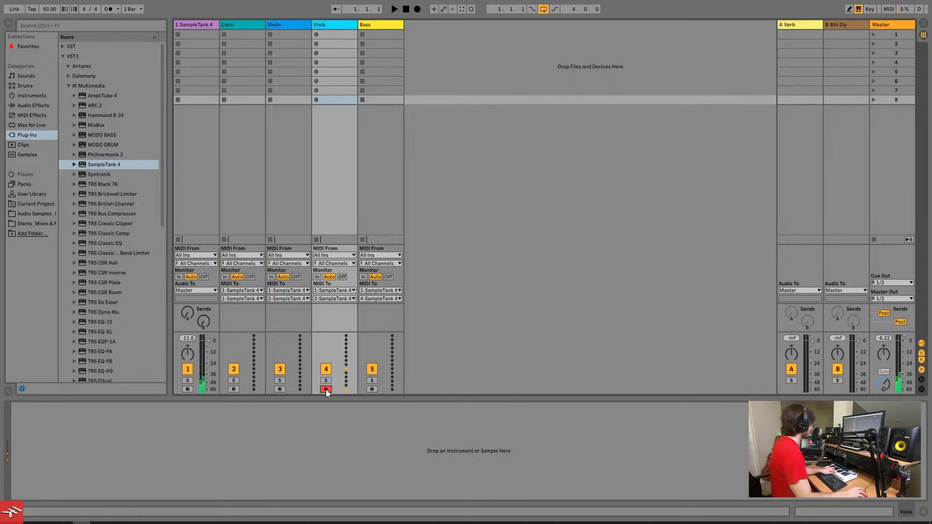
left_click(372, 389)
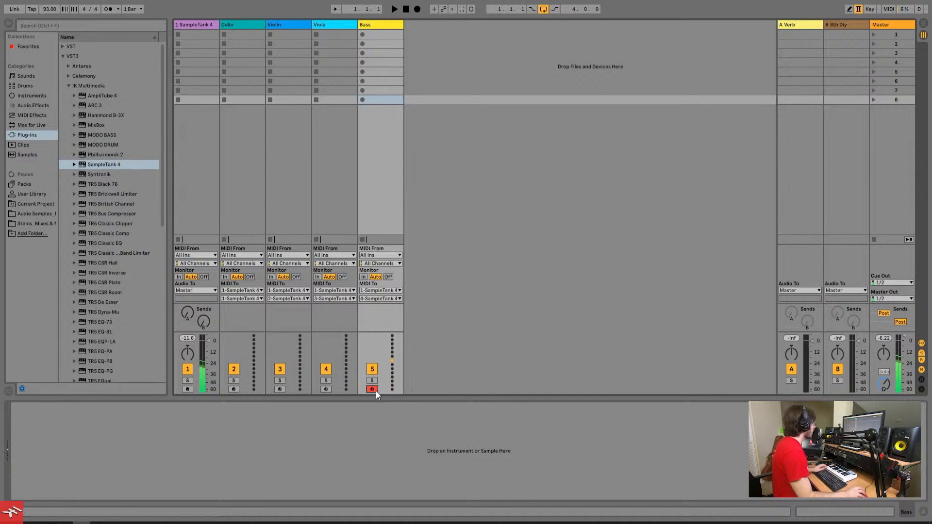
- Select the Cello through Bass tracks and record-arm all four together to play them as an ensemble
left_click(380, 188)
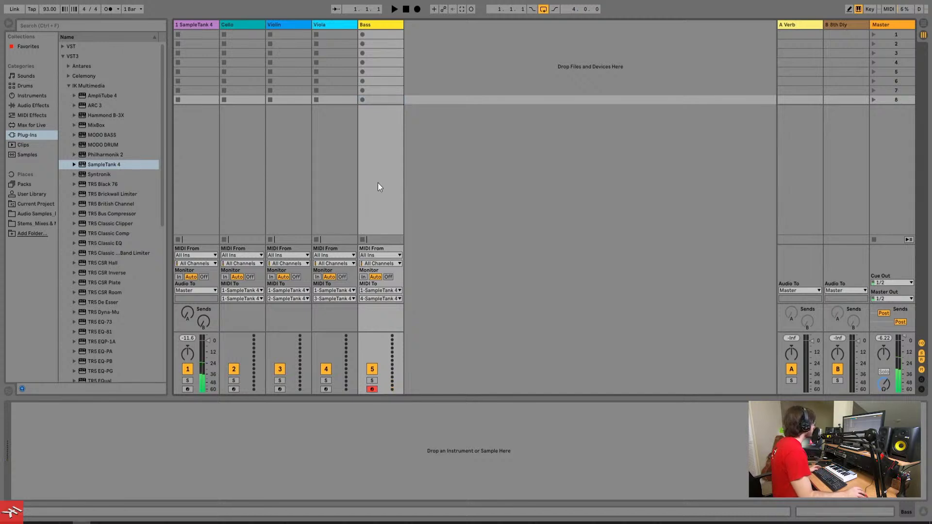
left_click(249, 168)
left_click(374, 25)
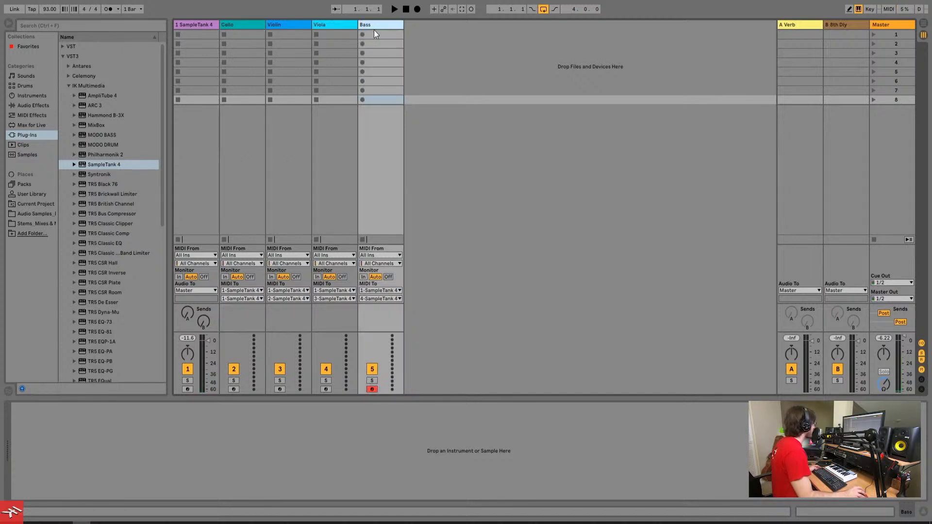
left_click(246, 26, "shift")
left_click(327, 389)
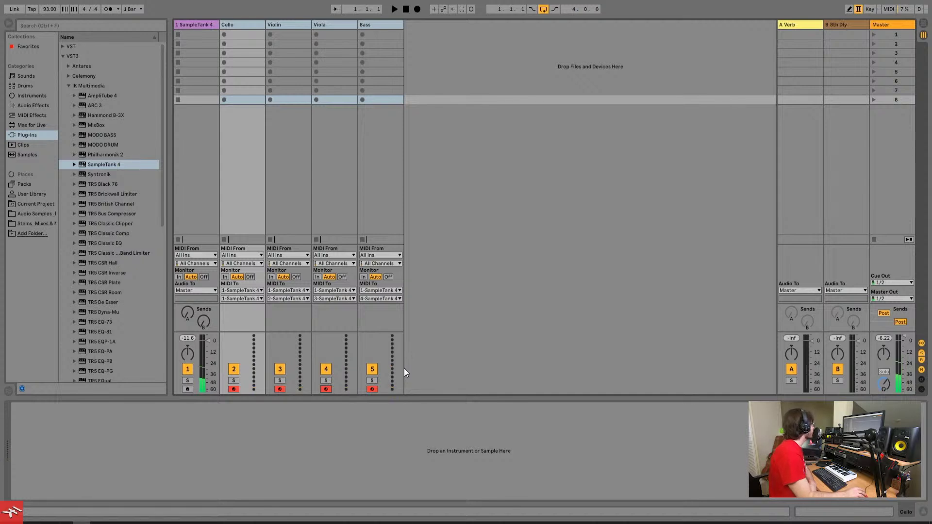
- Reopen the SampleTank 4 window from its track and save the Live Set
left_click(190, 27)
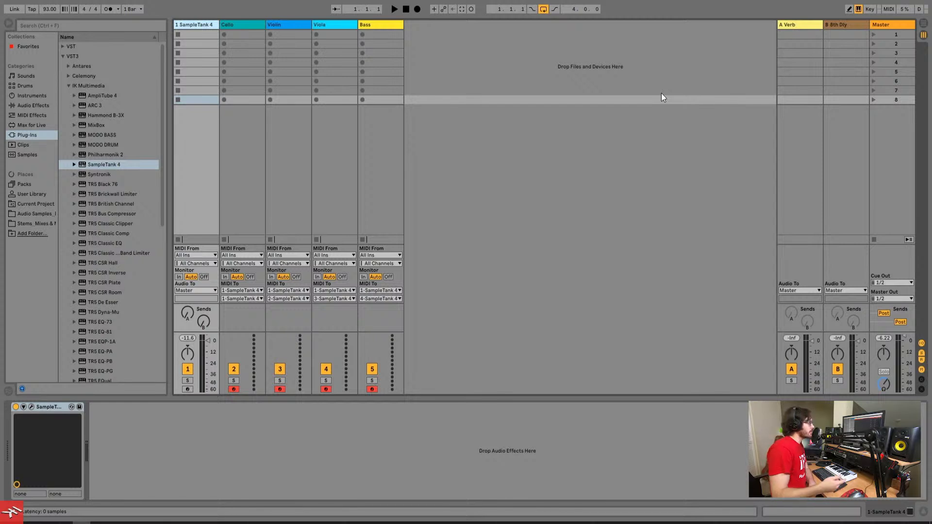
key("ctrl+alt+p")
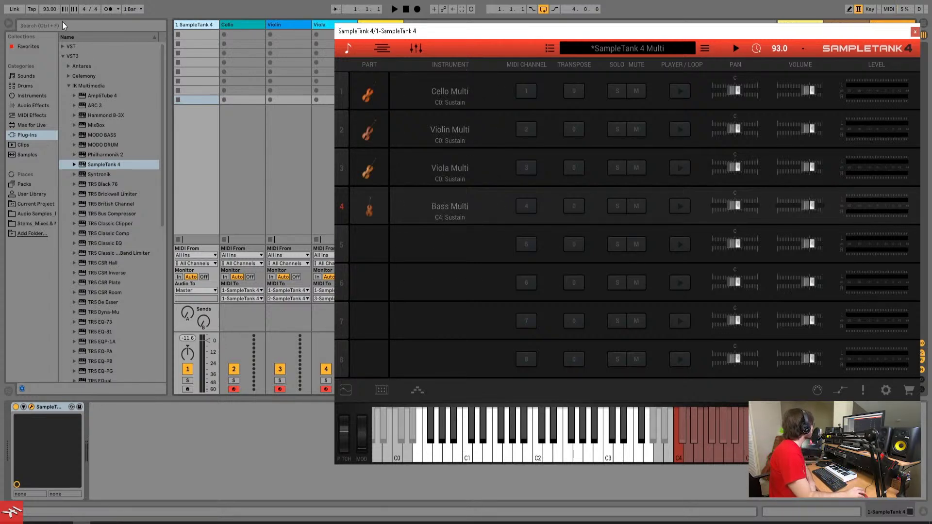
left_click(4, 5)
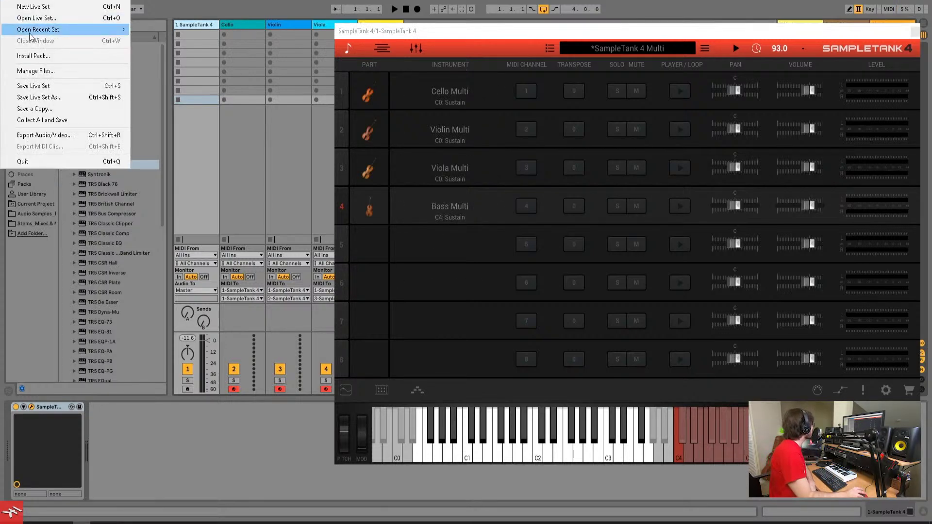
left_click(82, 87)
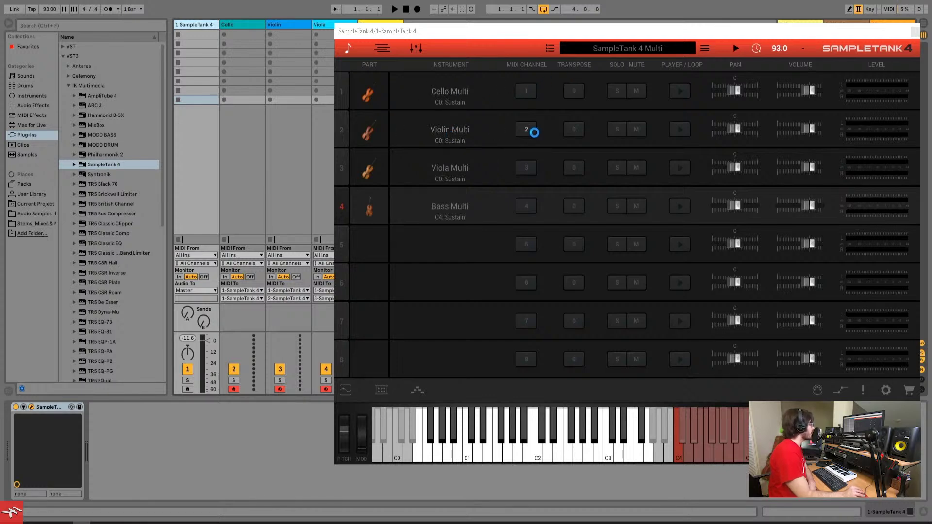
- Compare the part MIDI channels with the Cello track's output channel choices, keeping 1-SampleTank 4 selected
left_click_drag(528, 167, 534, 222)
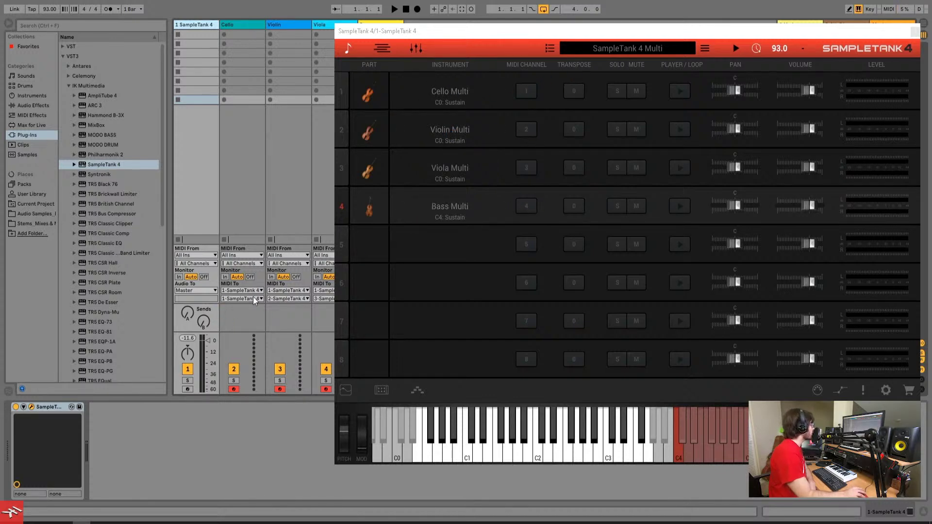
left_click(248, 204)
left_click(258, 299)
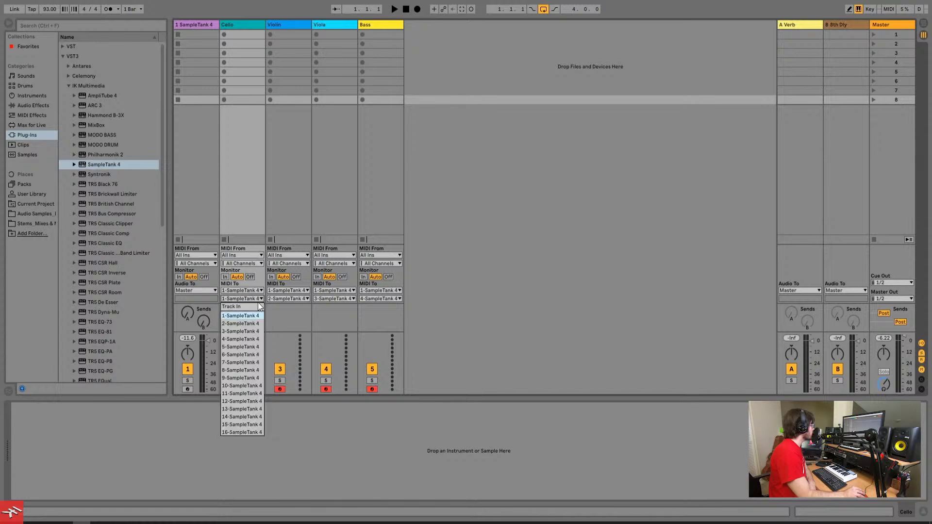
left_click(255, 319)
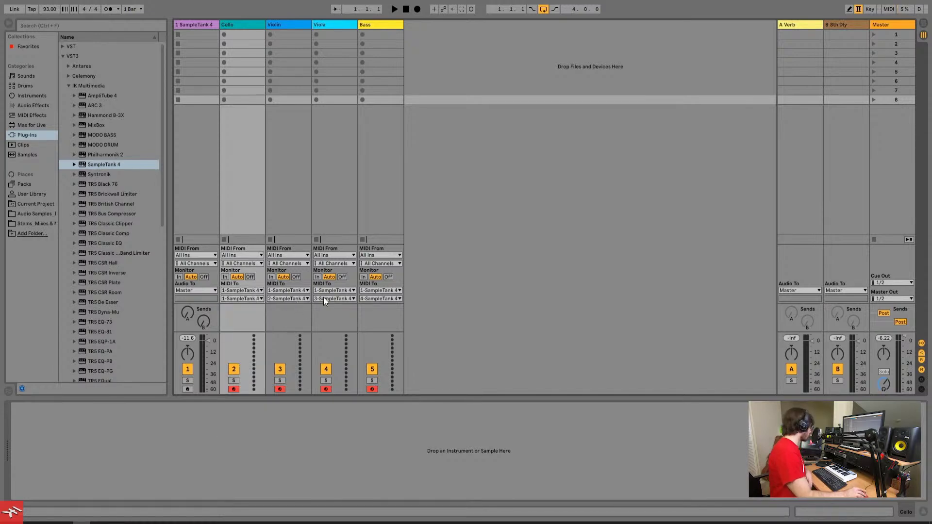
- In the Arrangement View, fold the Cello, Violin, Viola and Bass tracks and record-arm only Cello
key("Tab")
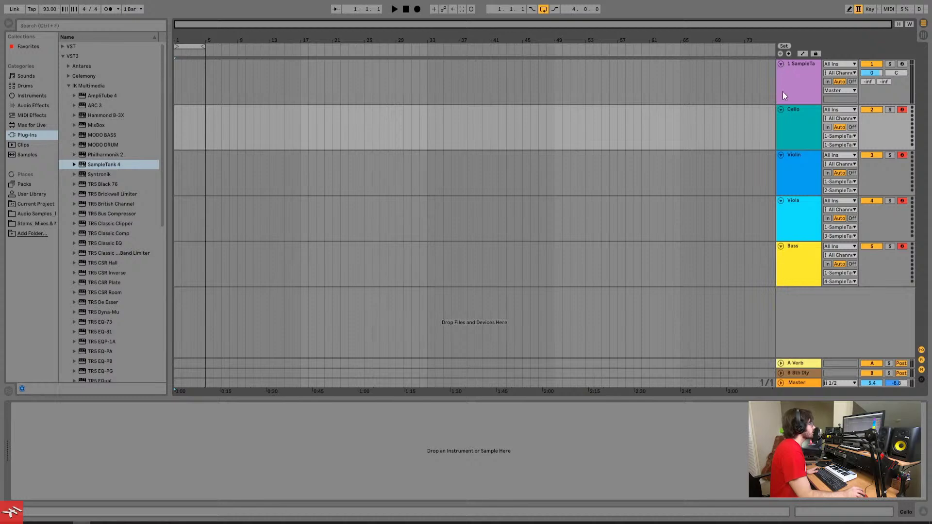
left_click(781, 109)
left_click(781, 119)
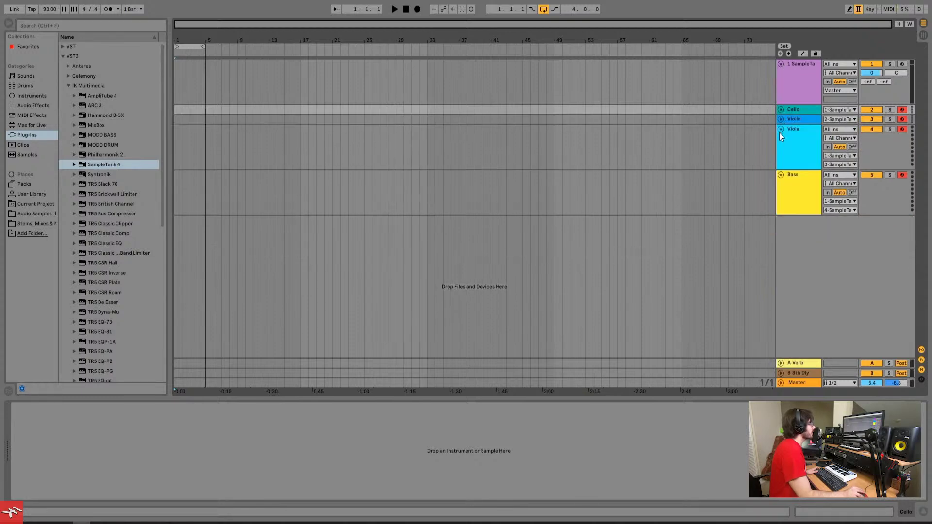
left_click(781, 129)
left_click(781, 138)
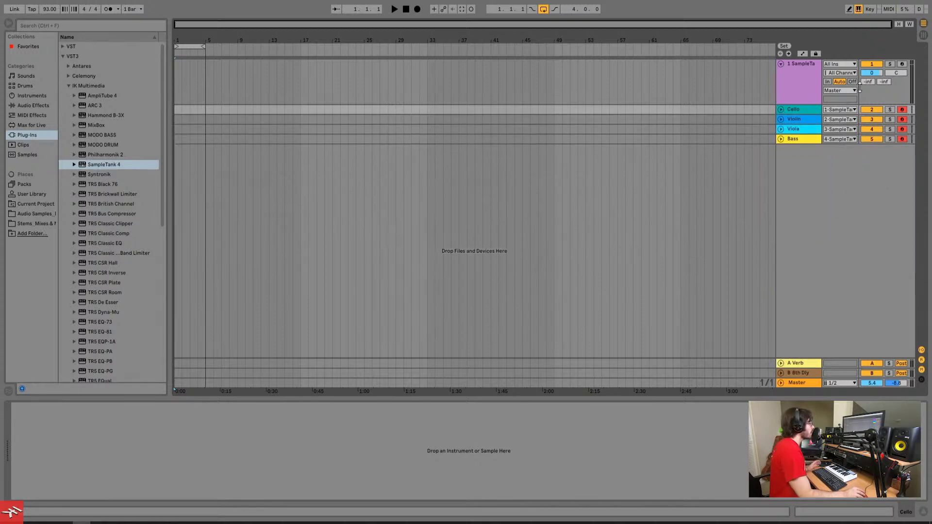
left_click(902, 110)
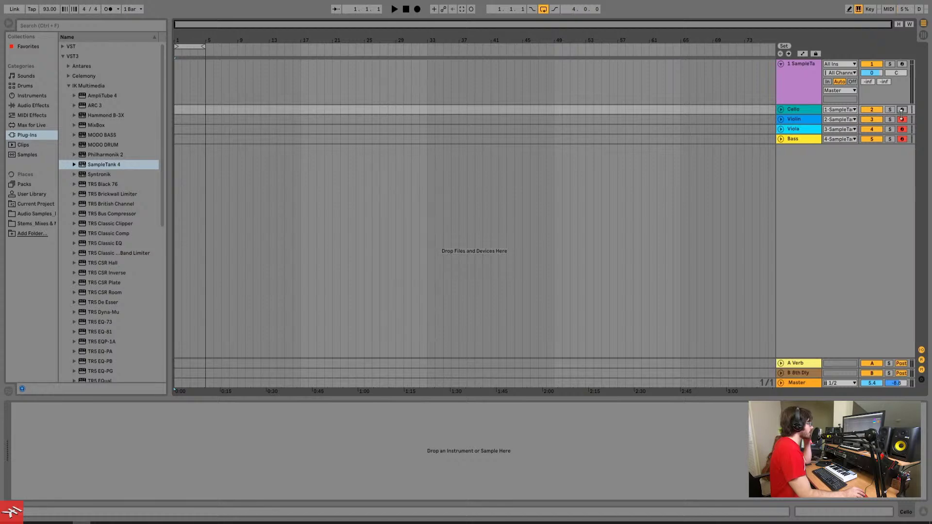
left_click(902, 110)
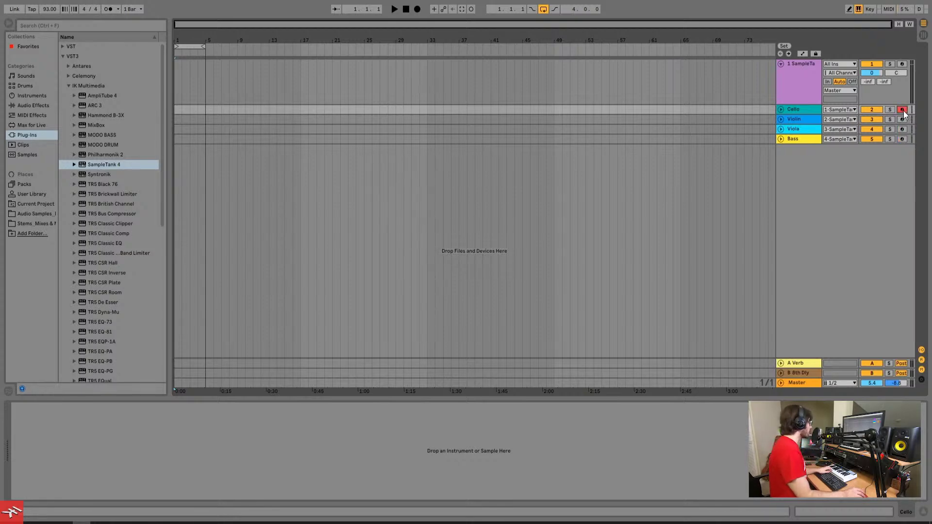
- In SampleTank 4's mixer, assign the Cello channel to OUT 1-2 and the Violin channel to OUT 3-4
left_click(789, 76)
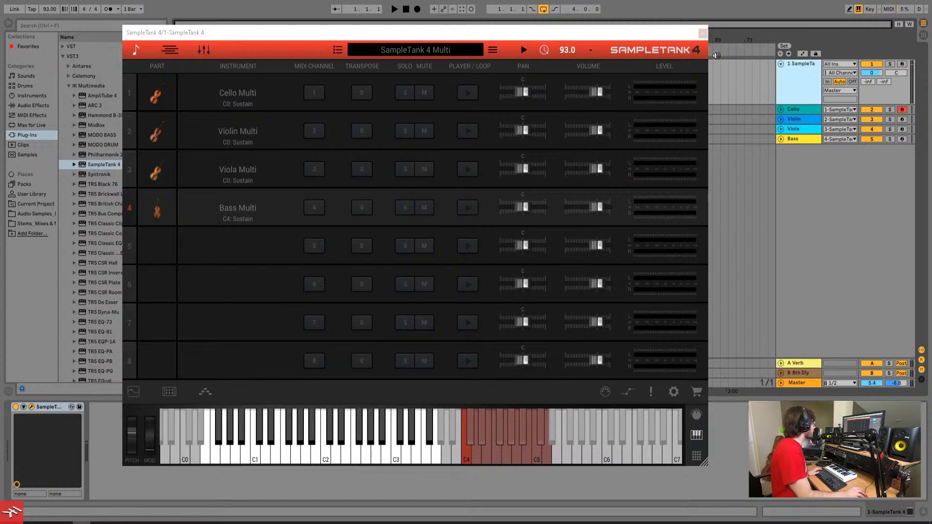
left_click(202, 49)
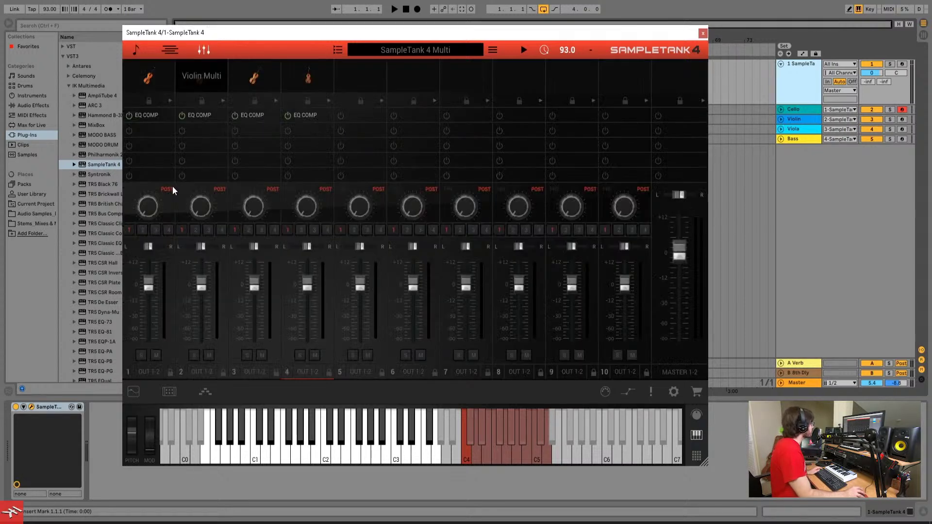
left_click(154, 373)
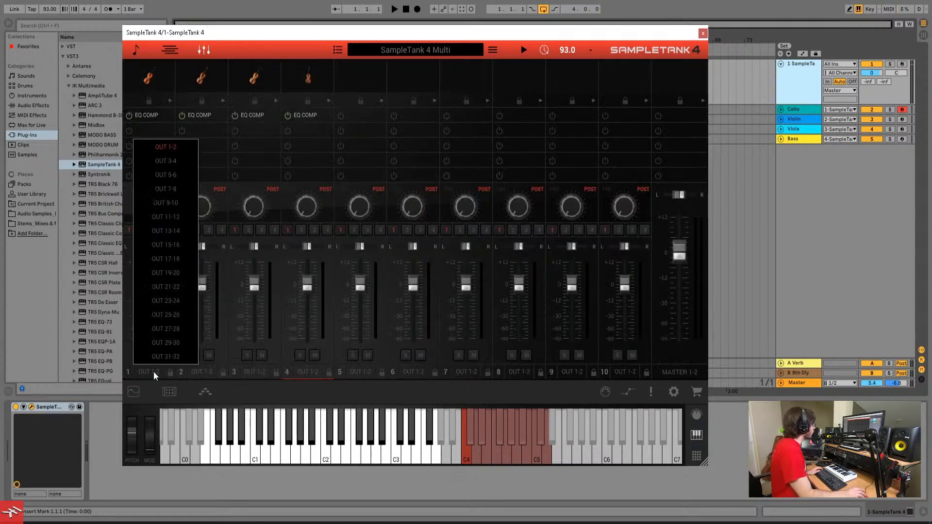
left_click(167, 147)
left_click(202, 373)
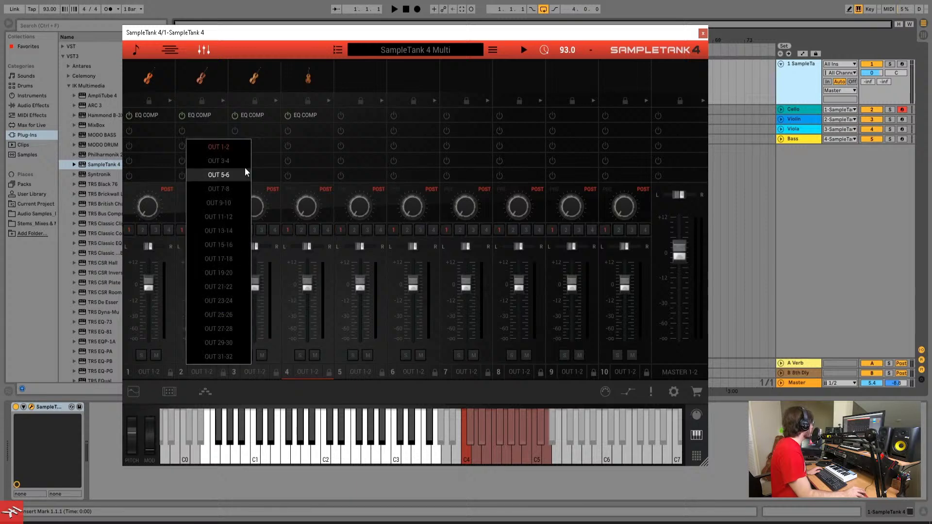
left_click(228, 161)
- Assign the Viola channel to OUT 5-6 and the Bass channel to OUT 7-8, and close the SampleTank 4 window
left_click(274, 373)
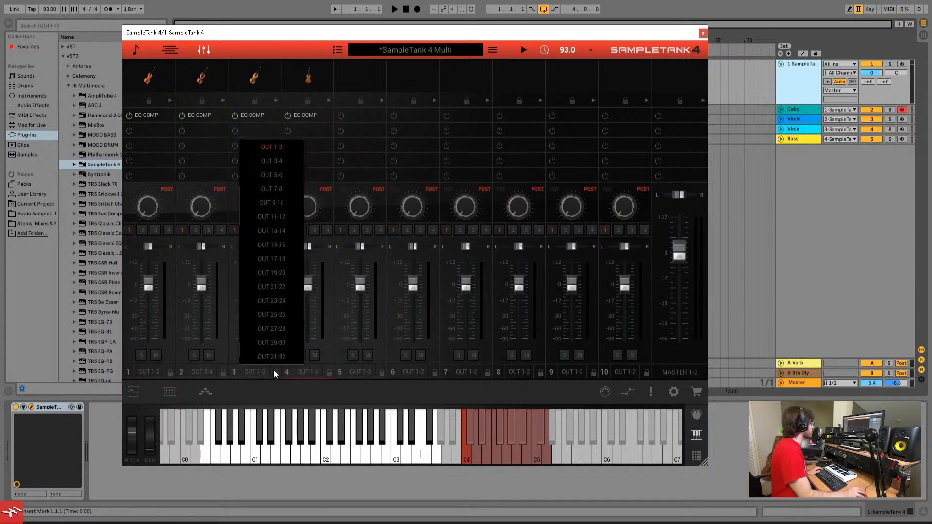
left_click(277, 175)
left_click(315, 374)
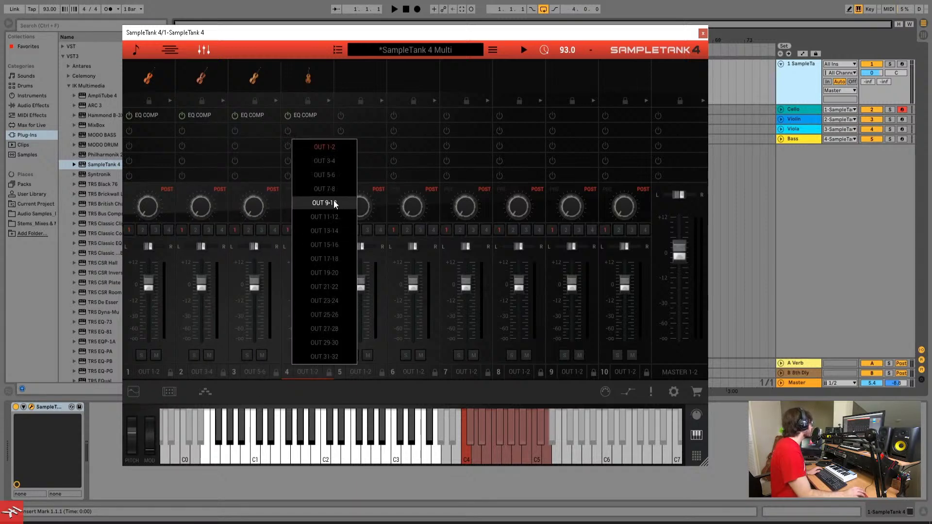
left_click(325, 190)
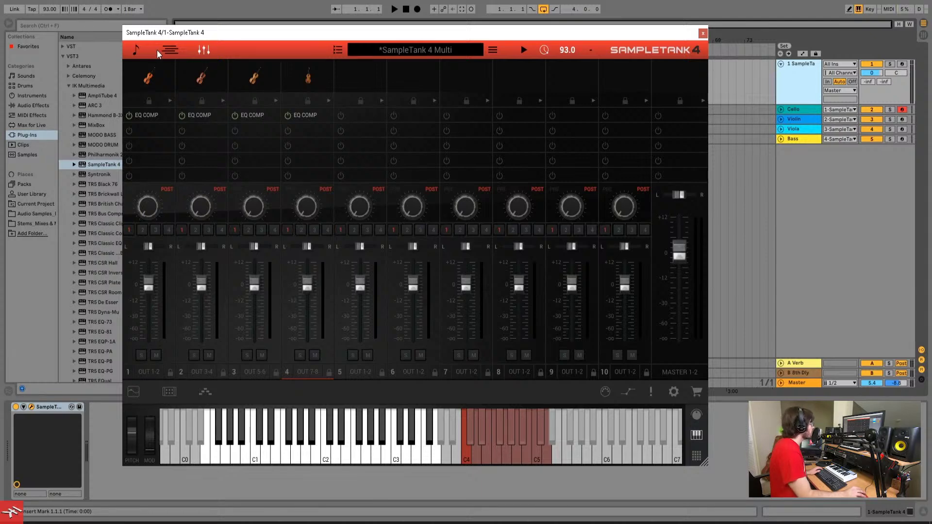
left_click(138, 50)
left_click(203, 51)
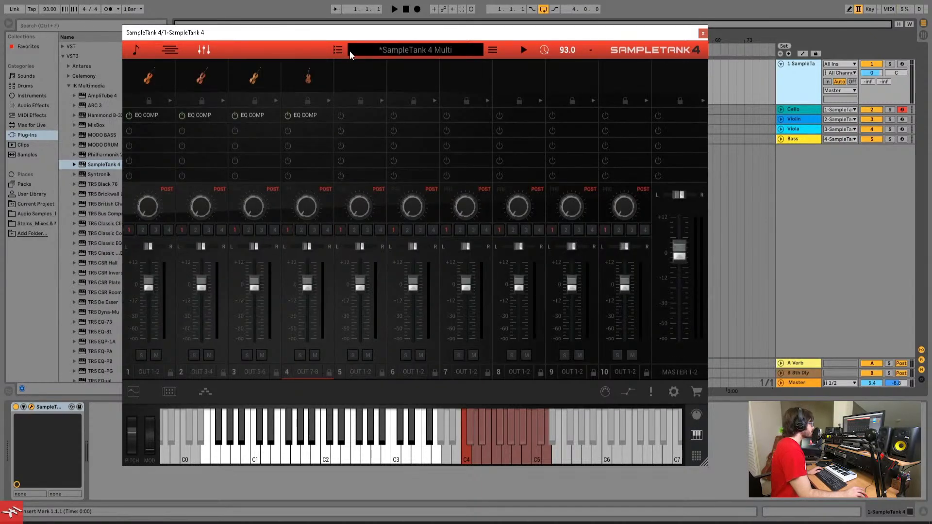
left_click(703, 33)
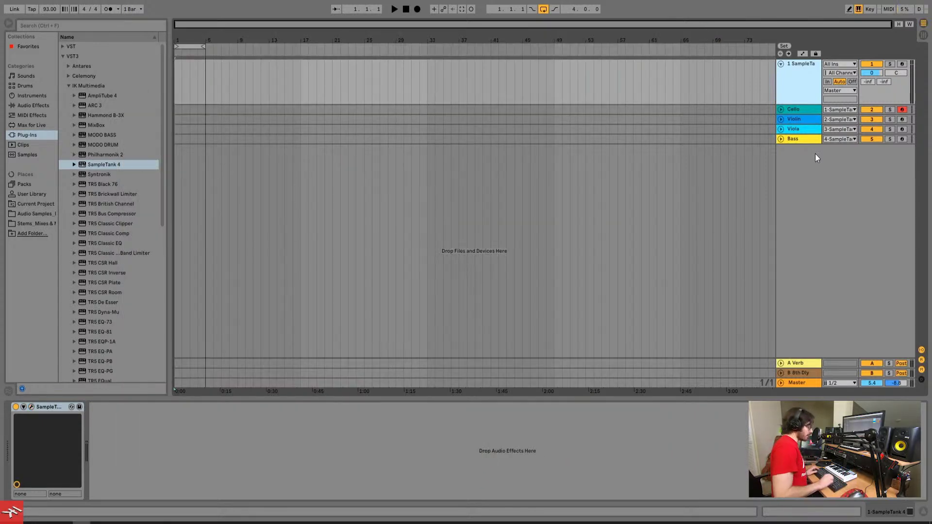
- Insert four audio tracks beneath the SampleTank 4 instrument track
key("ctrl+t")
key("ctrl+t")
key("ctrl+t")
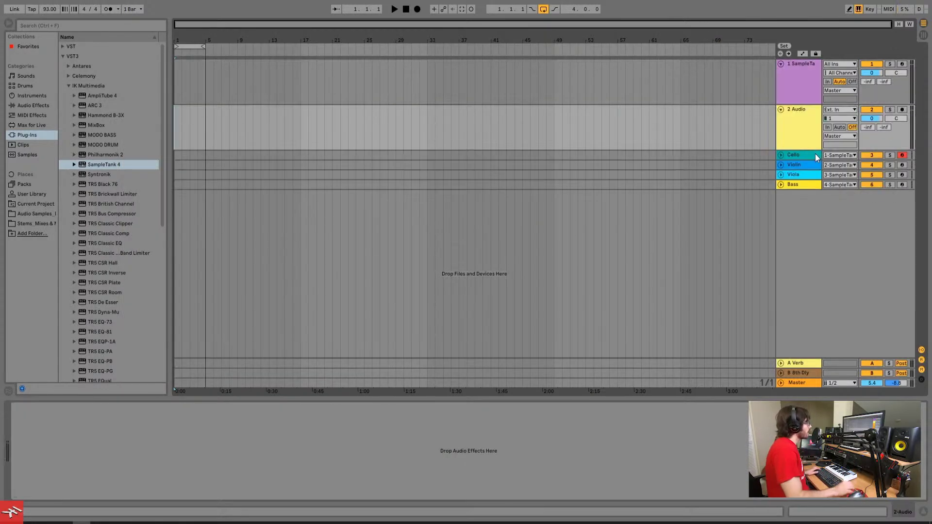
key("ctrl+t")
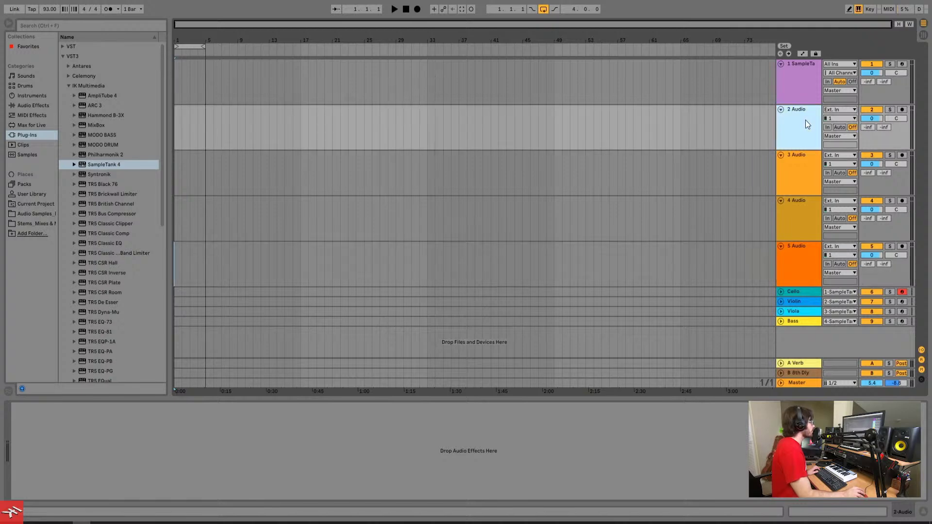
- Fold the four new audio tracks together and move them below the Bass track
left_click(806, 120)
left_click(792, 253, "shift")
left_click(781, 246)
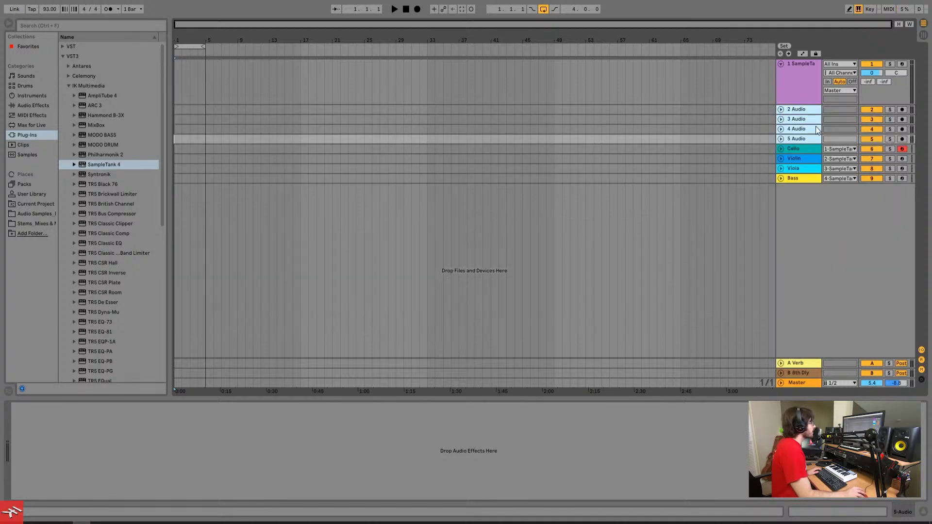
left_click_drag(798, 108, 799, 194)
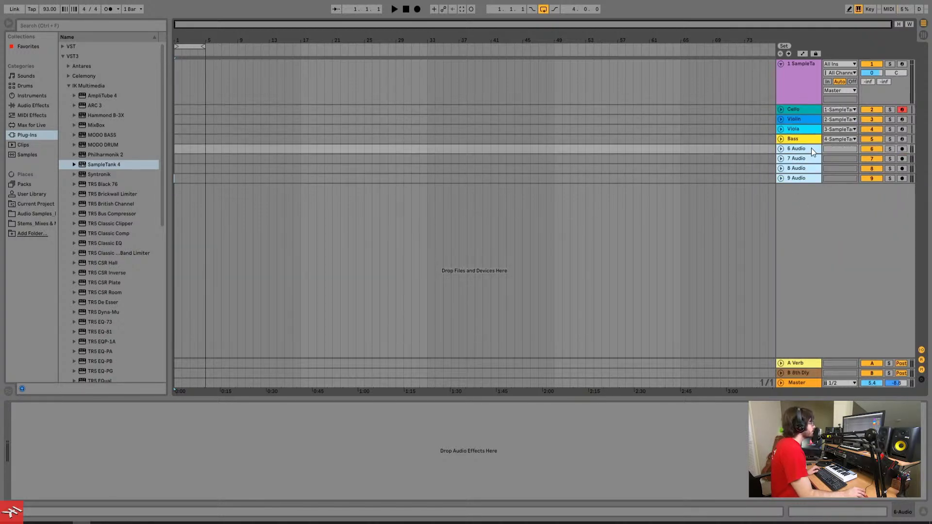
- Group the SampleTank 4 track with the Cello, Violin, Viola and Bass tracks, and name the group MIDI
left_click(800, 136)
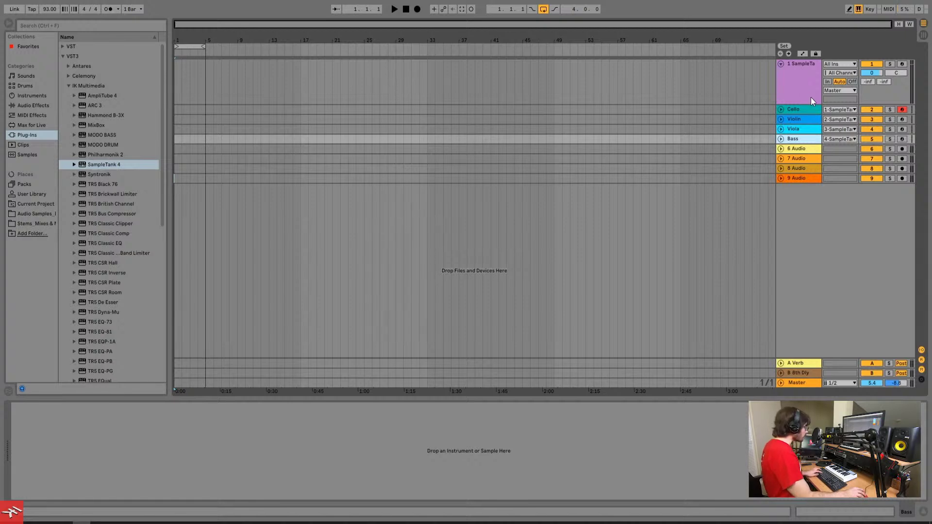
left_click(811, 74, "shift")
key("ctrl+g")
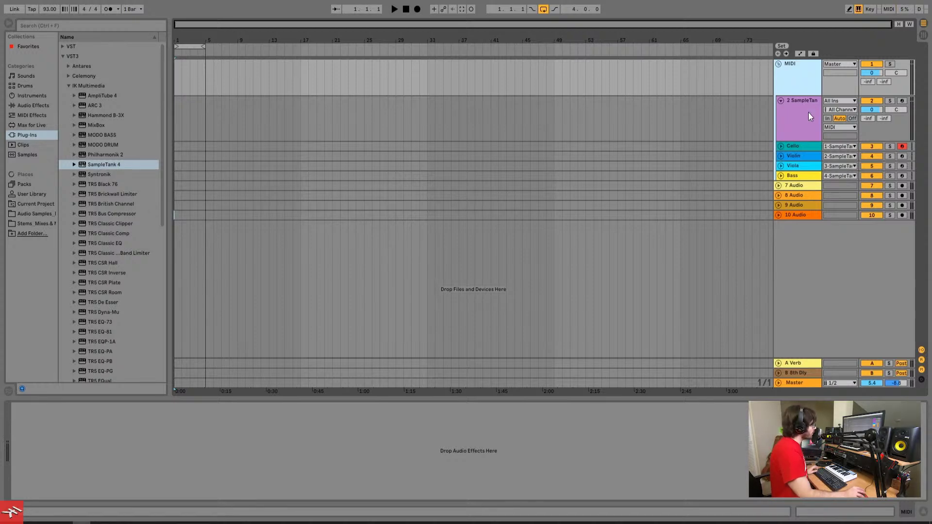
- Group the four audio tracks and name the group AUDIO
left_click(820, 188)
left_click(818, 215, "shift")
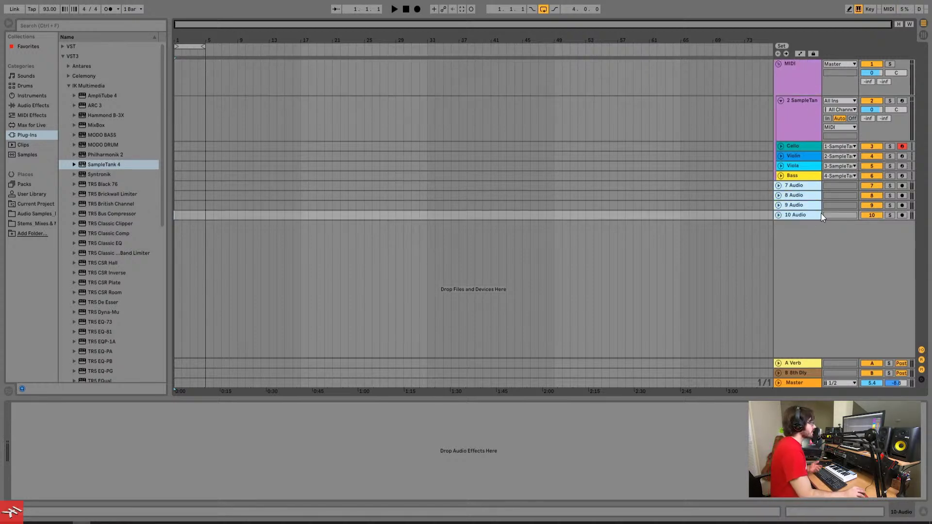
key("ctrl+g")
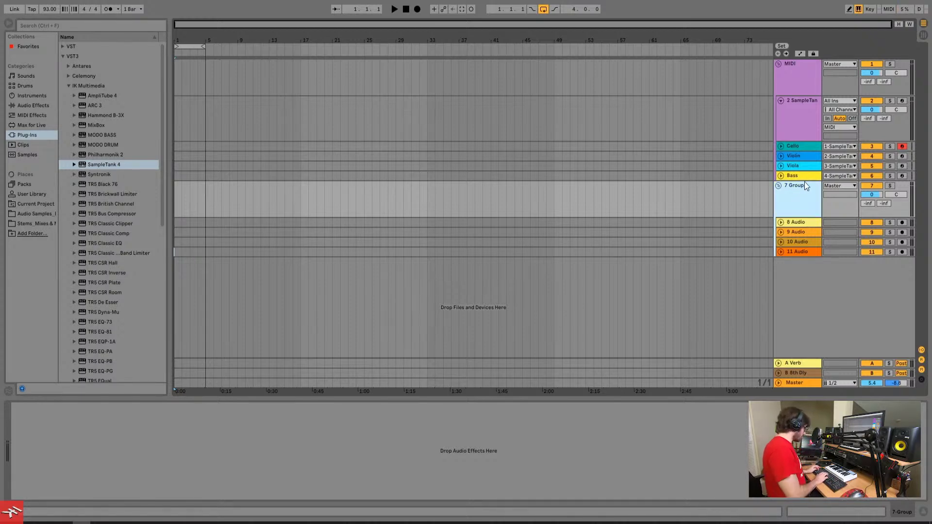
type("IO")
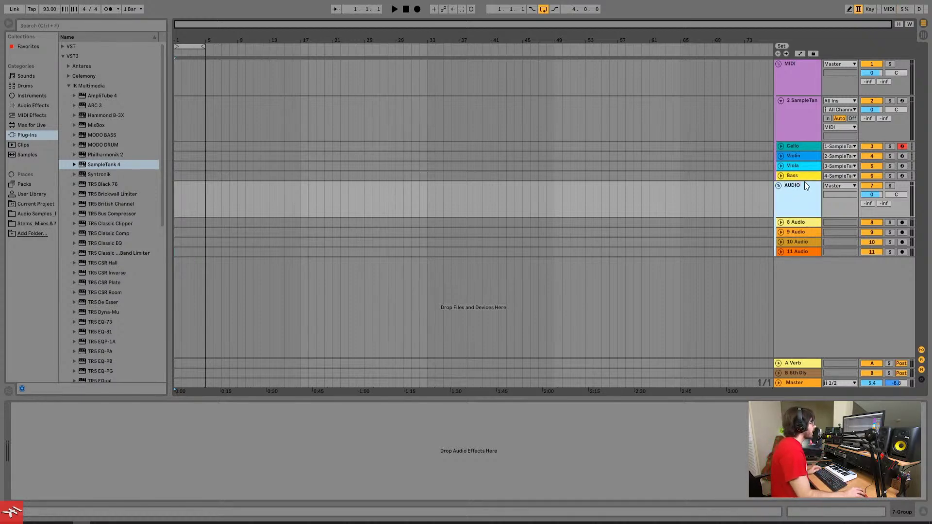
key("Return")
- Unfold all four audio tracks inside the AUDIO group
left_click(795, 223)
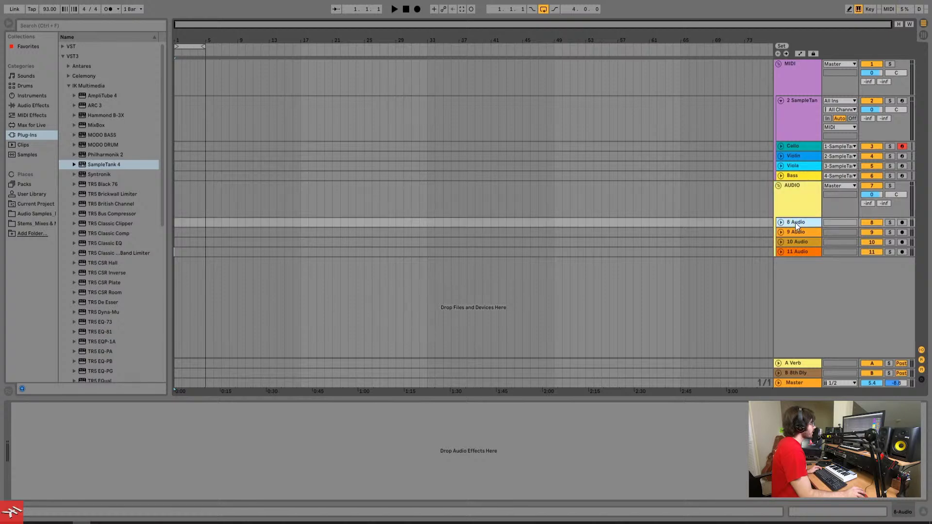
left_click(788, 252, "shift")
key("u")
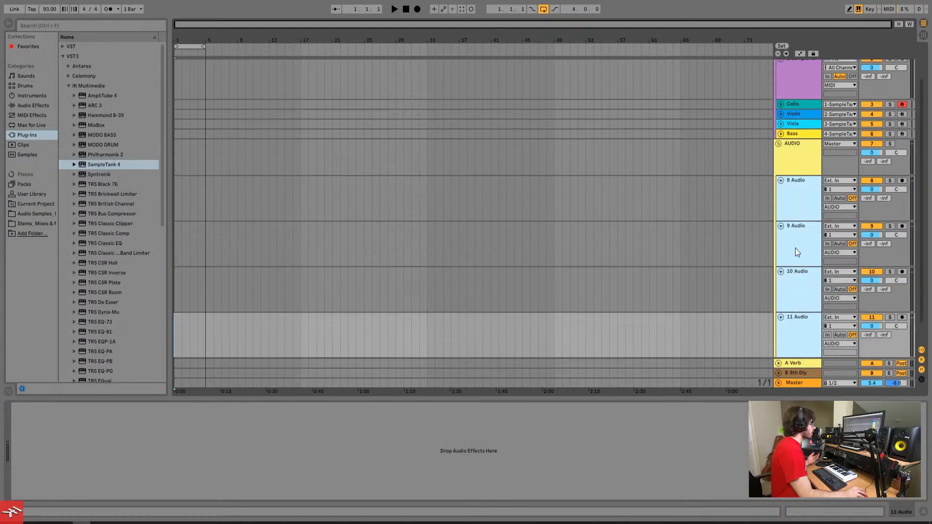
- Rename the first two audio tracks in the AUDIO group Cello and Violin
left_click(807, 175)
left_click(802, 183)
type("Ce")
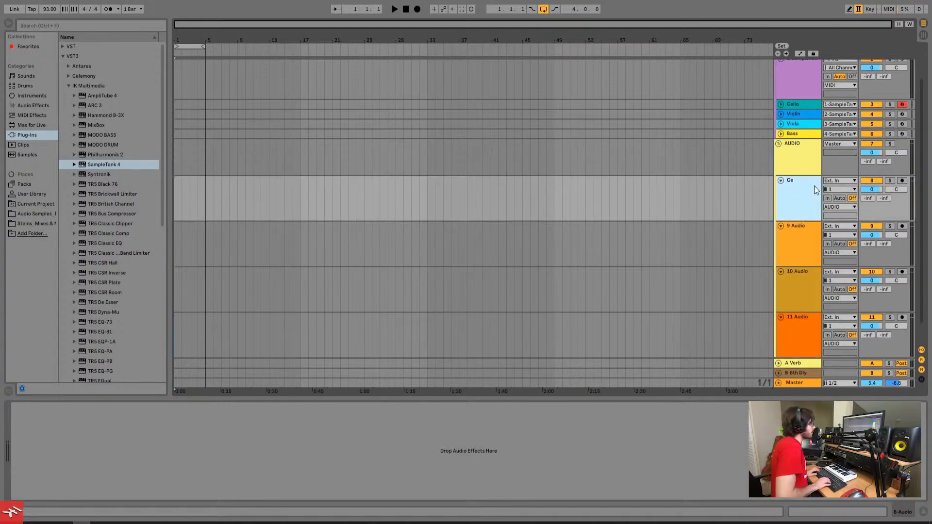
type("llo")
key("Tab")
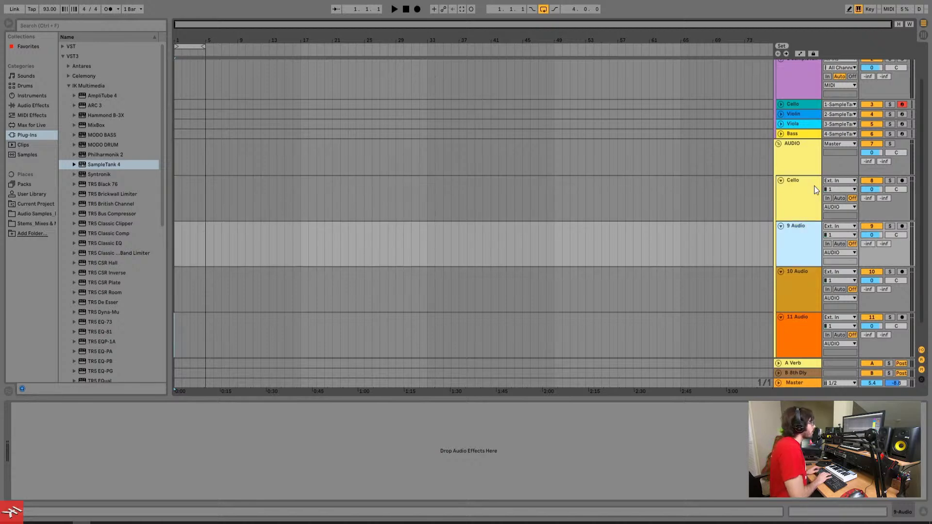
type("Violin")
key("Return")
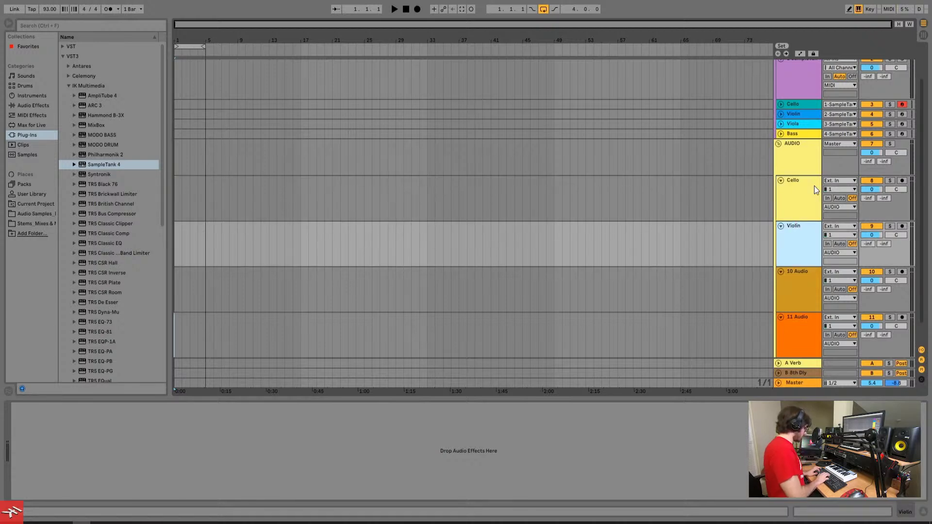
- Rename the third and fourth audio tracks in the AUDIO group Violin and Bass
key("Down")
key("ctrl+r")
type("Violin")
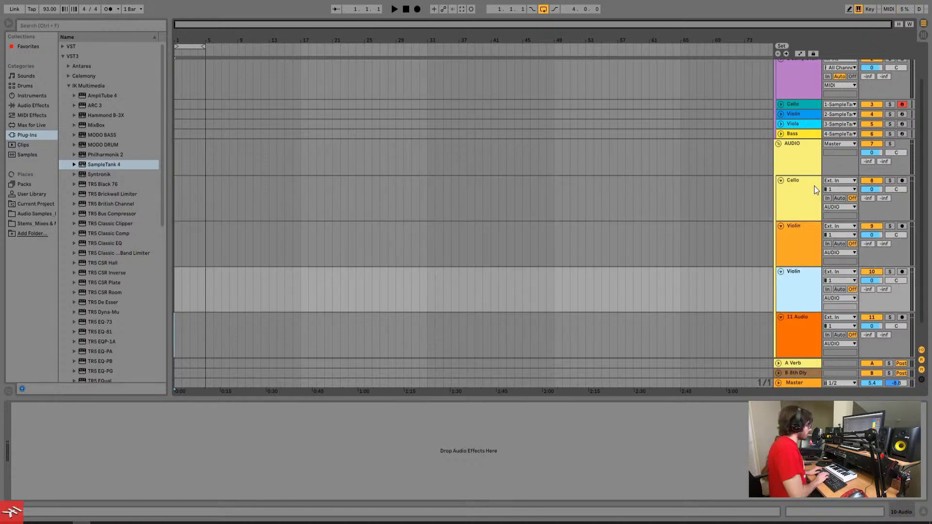
key("Tab")
type("Bass")
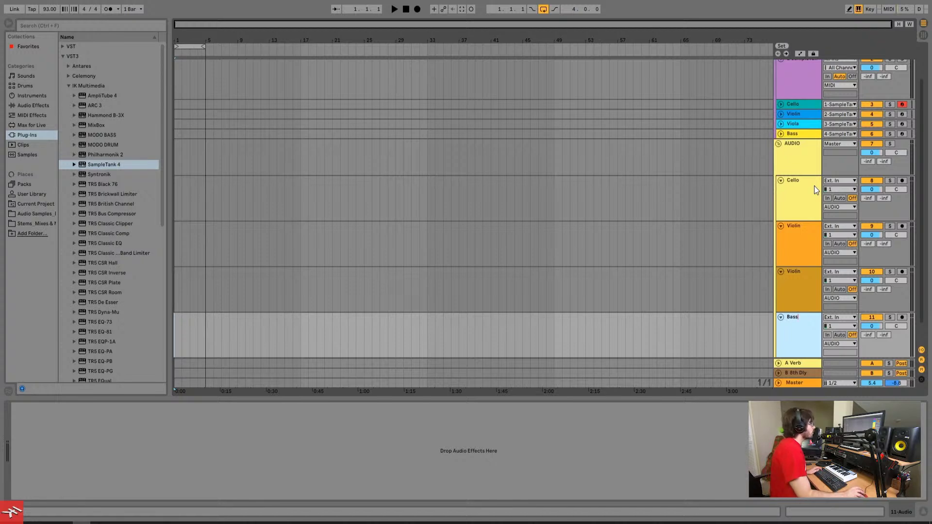
key("Return")
- Set all four audio tracks to receive audio from 2-SampleTank 4 with monitoring set to In
left_click(806, 187)
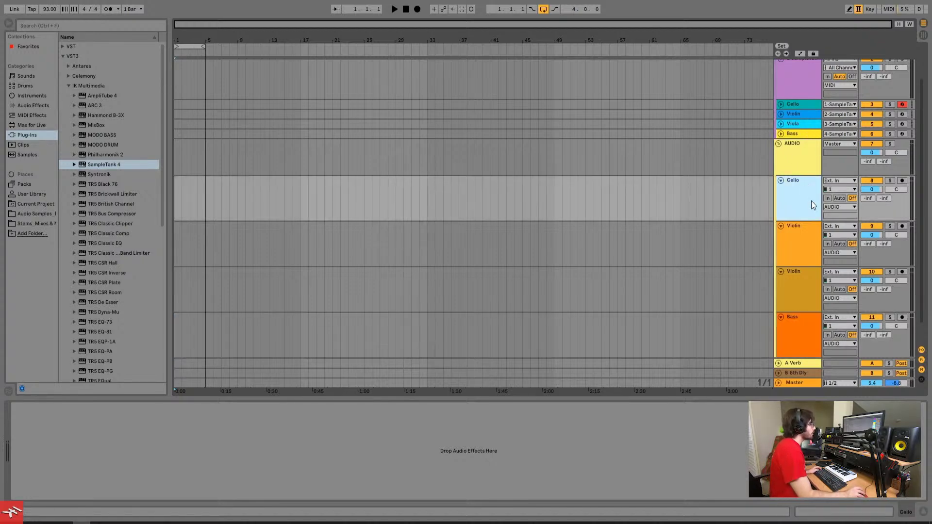
left_click(806, 329, "shift")
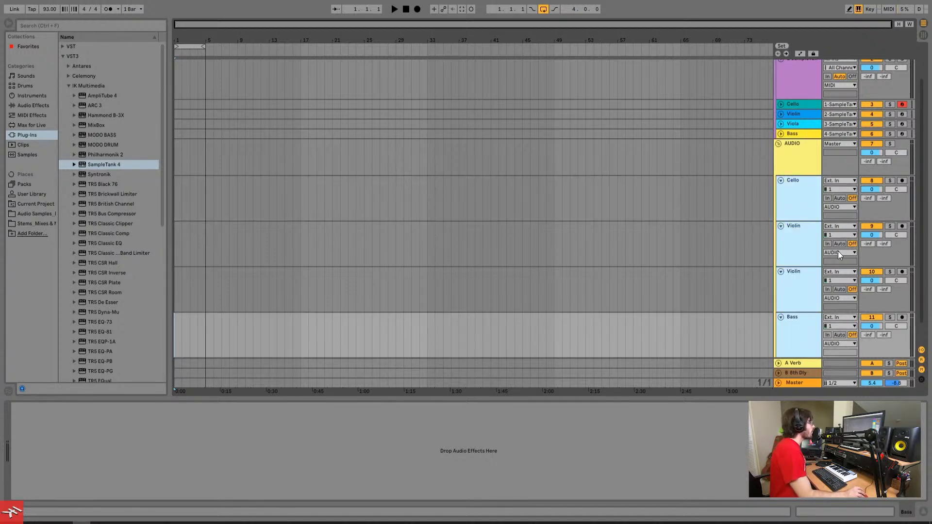
left_click(844, 182)
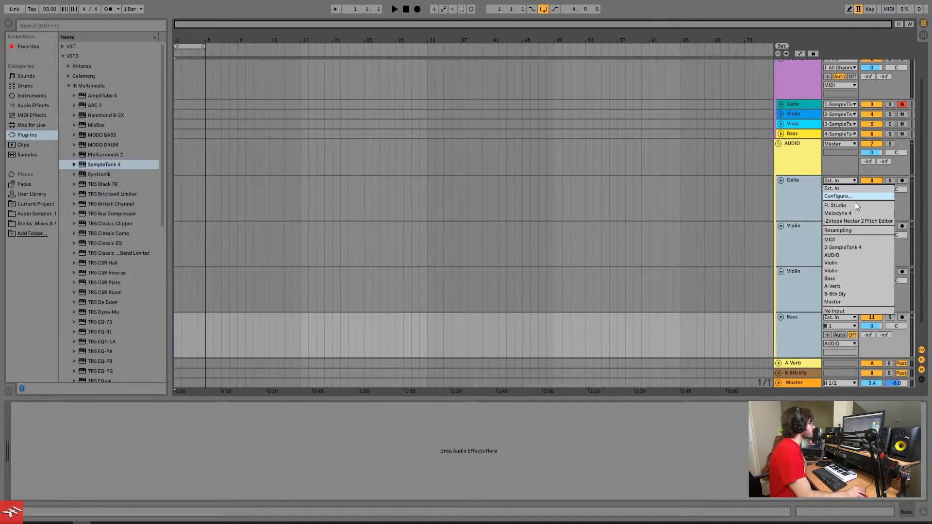
left_click(866, 245)
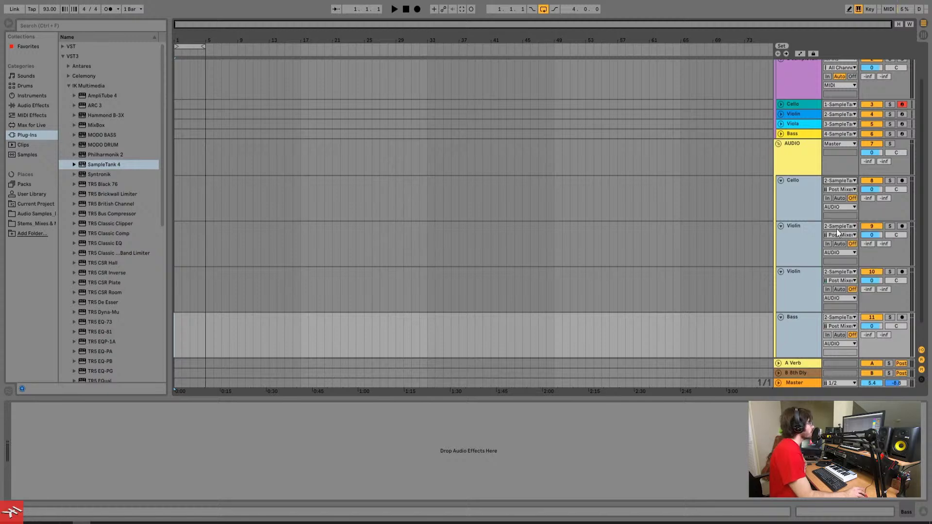
left_click(827, 198)
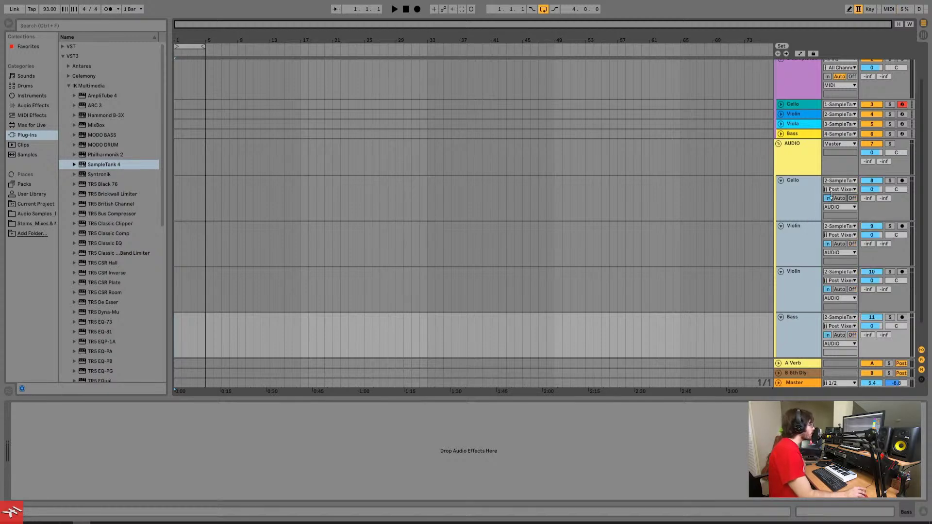
- Set the audio tracks' input channels in order to SampleTank 4 Output 3-4 for Cello, 5-6 and 7-8 for the Violin tracks, and 9-10 for Bass
left_click(800, 210)
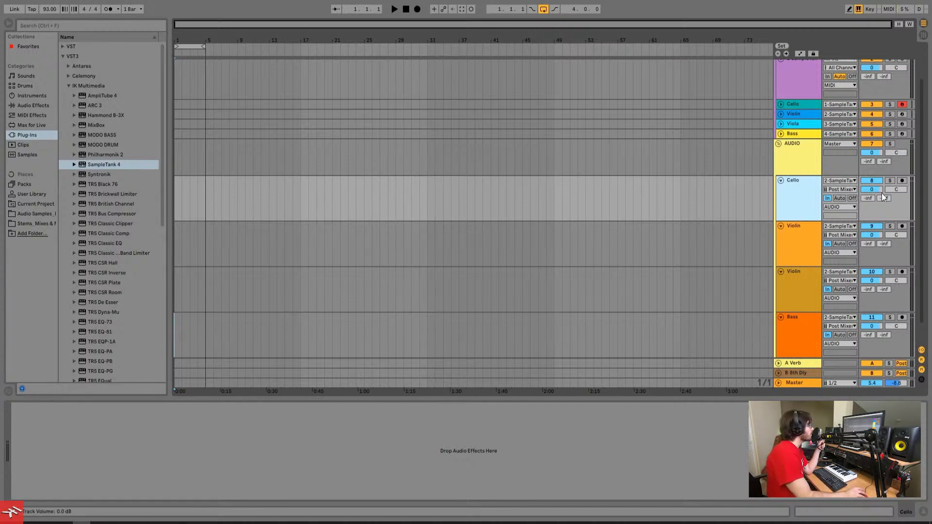
left_click(847, 189)
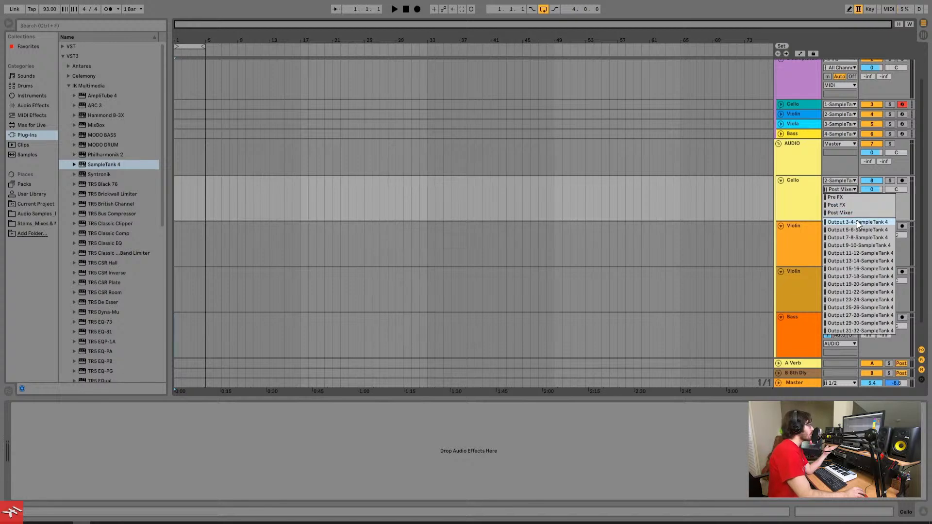
left_click(858, 222)
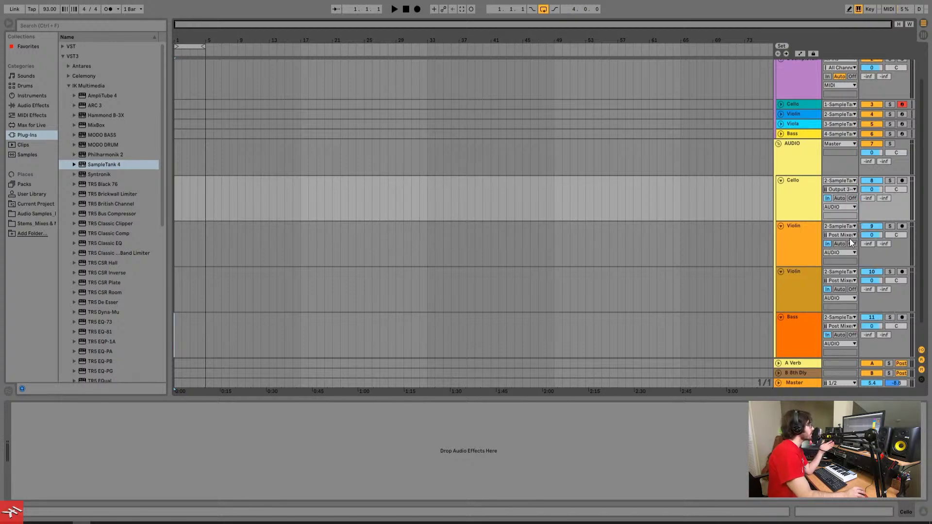
left_click(849, 238)
left_click(863, 275)
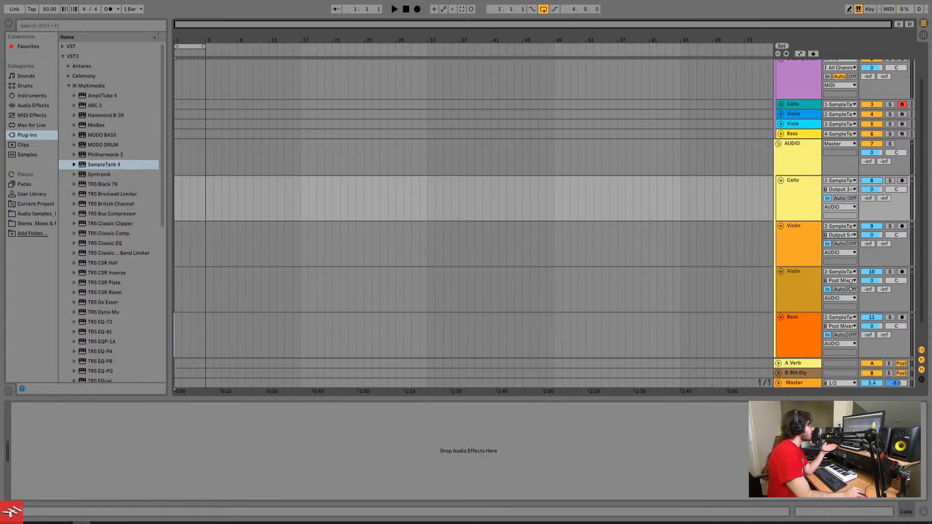
left_click(845, 281)
left_click(861, 328)
left_click(842, 327)
left_click(860, 382)
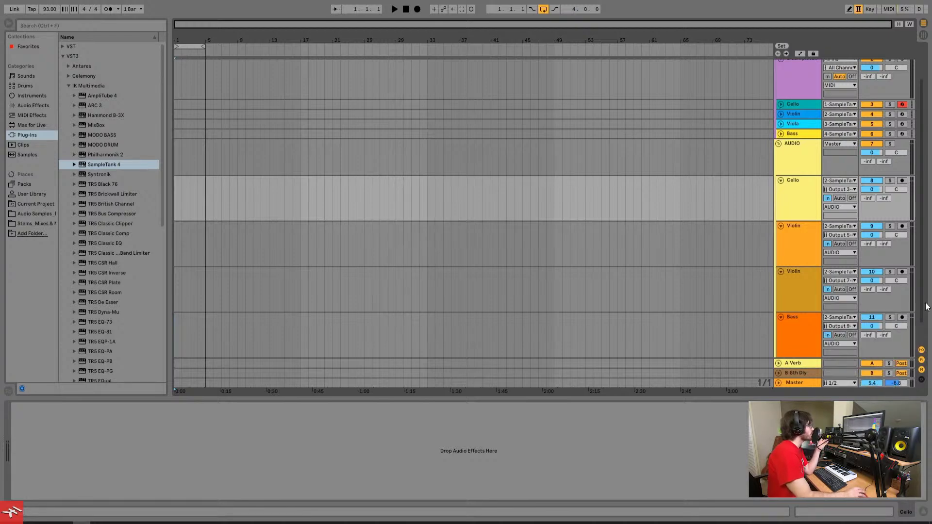
- Select the SampleTank 4 track in the MIDI group and open its plug-in window
scroll(928, 268, "up", 1)
scroll(928, 268, "up", 1)
left_click(816, 134)
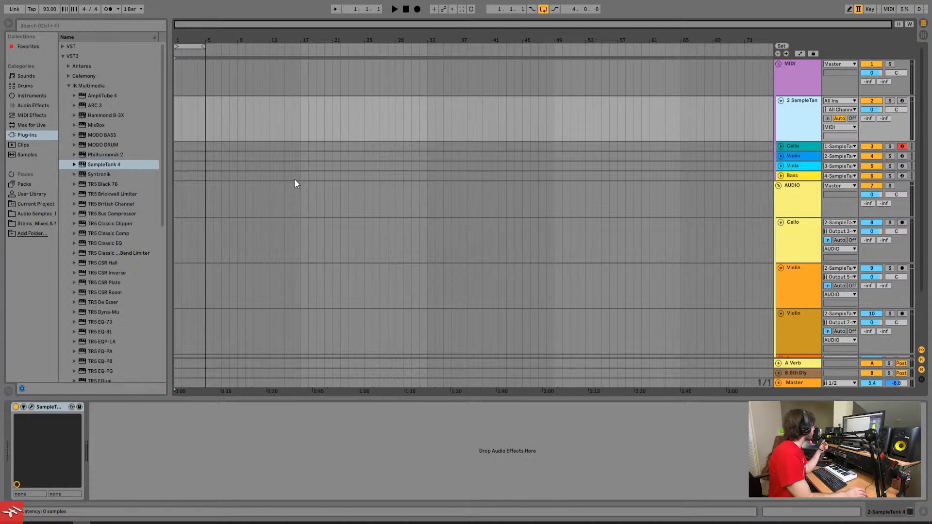
key("ctrl+alt+p")
key("ctrl+alt+p")
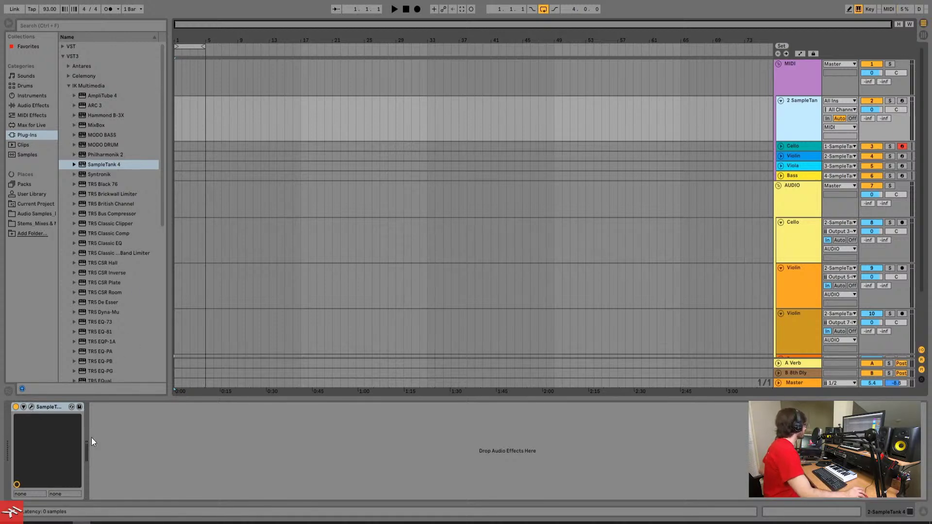
left_click(31, 407)
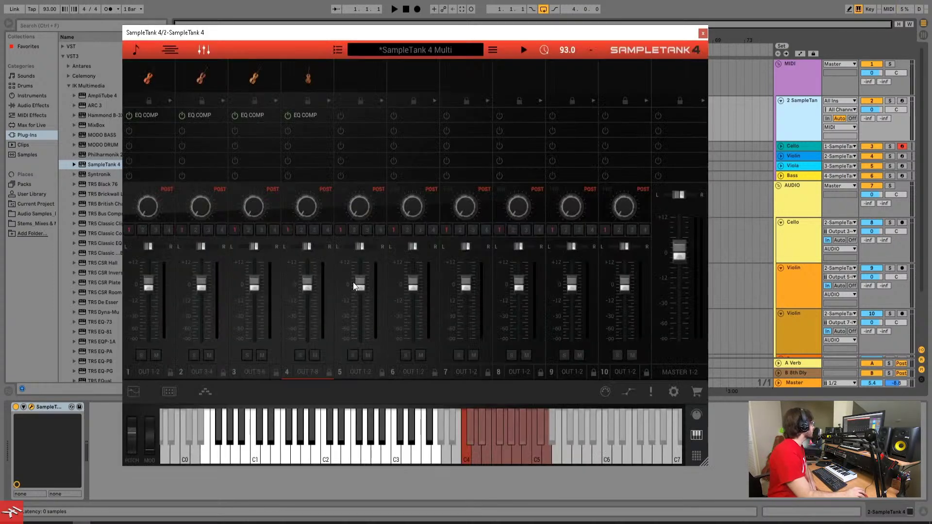
- In SampleTank 4's mixer, assign channels 1 to 4 to OUT 3-4, OUT 5-6, OUT 7-8 and OUT 9-10 respectively
left_click(151, 372)
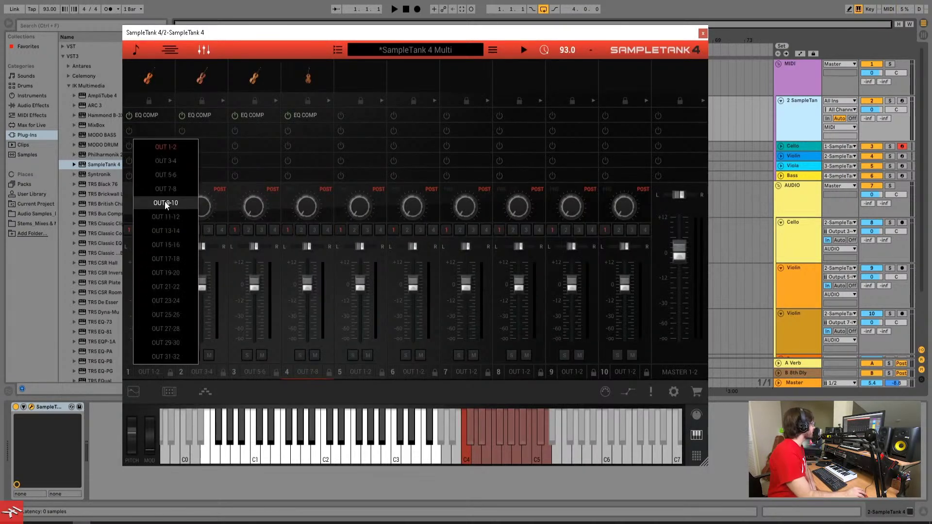
left_click(166, 161)
left_click(202, 372)
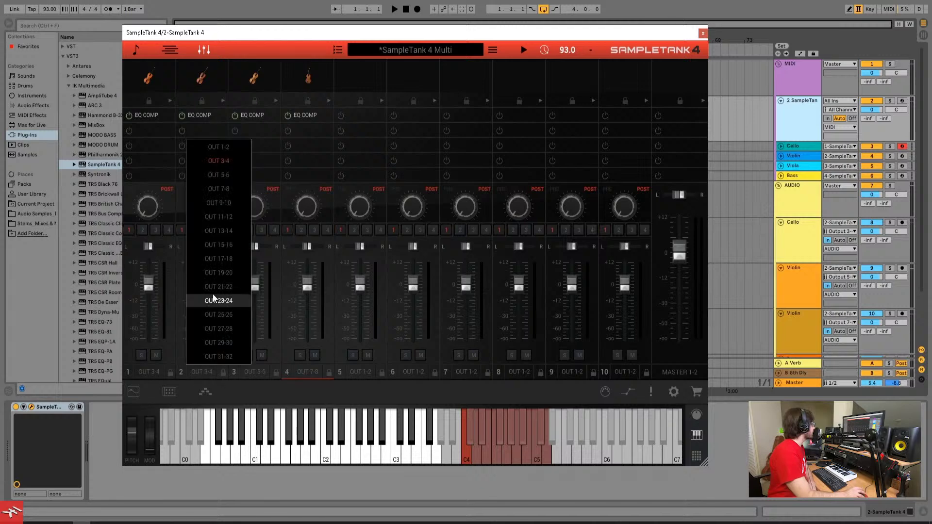
left_click(219, 175)
left_click(255, 371)
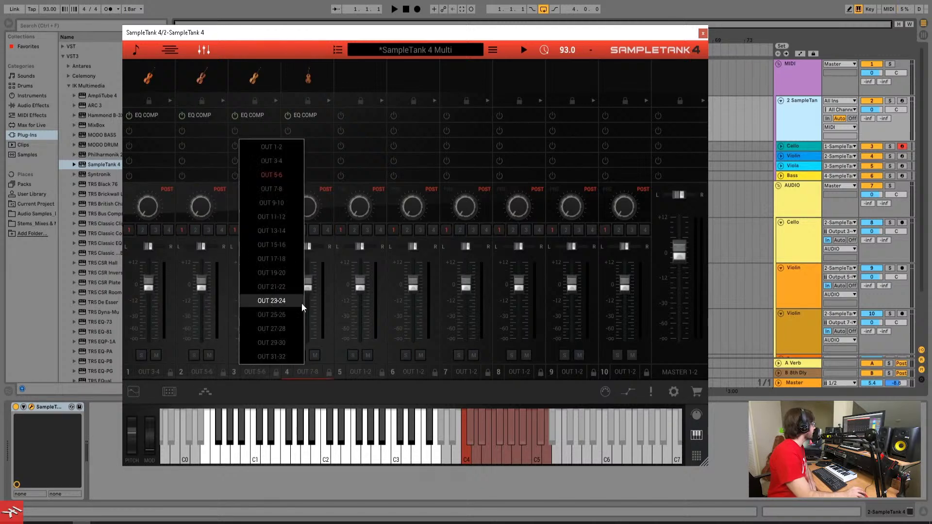
left_click(289, 189)
left_click(318, 373)
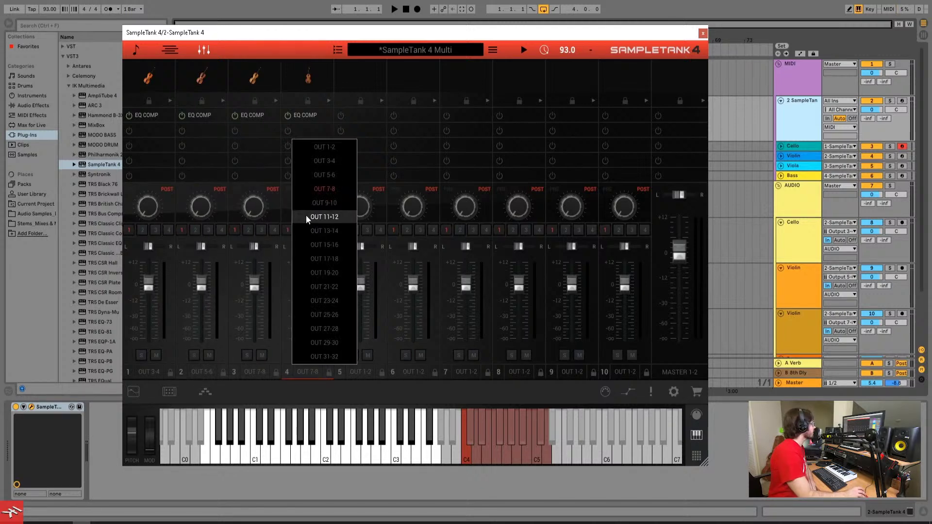
left_click(307, 203)
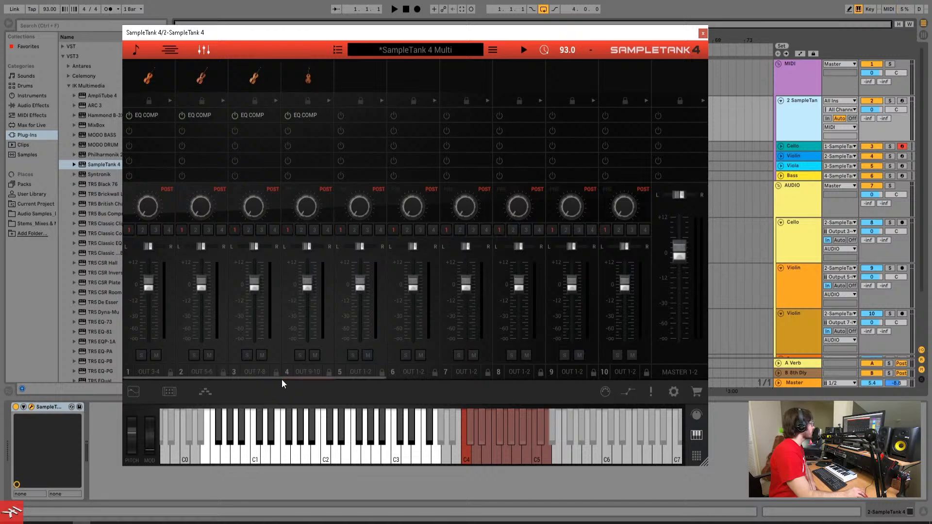
left_click_drag(292, 380, 557, 358)
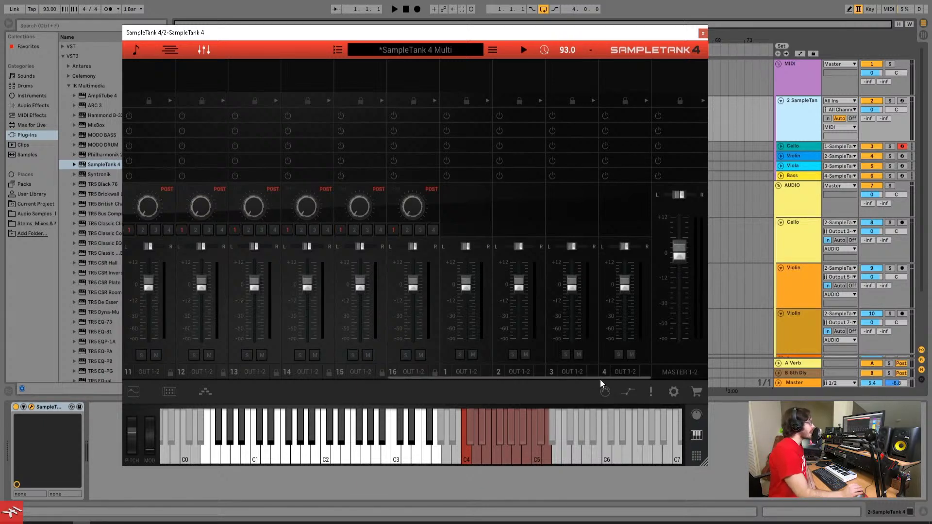
- Close SampleTank 4 after returning to its first mixer channels, and load TR5 Sunset Sound Studio Reverb onto the Cello audio track
left_click_drag(602, 383, 358, 386)
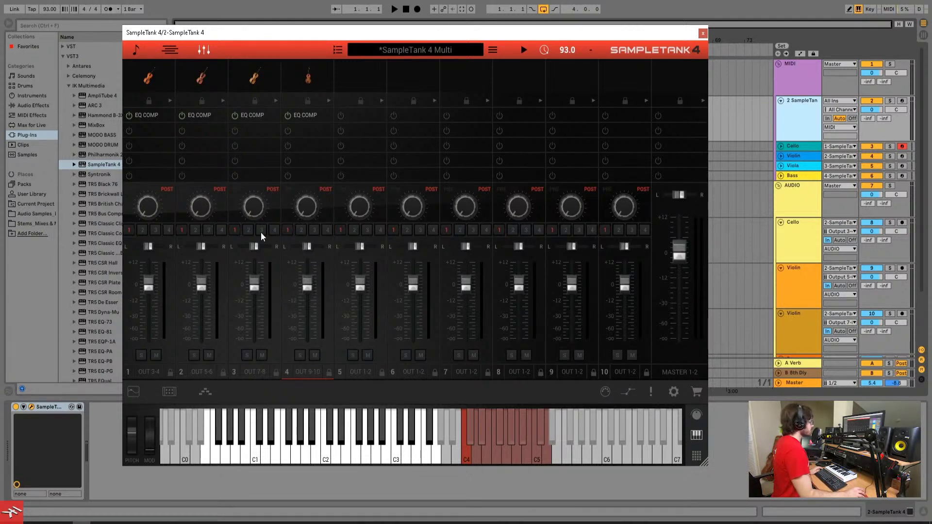
left_click(703, 33)
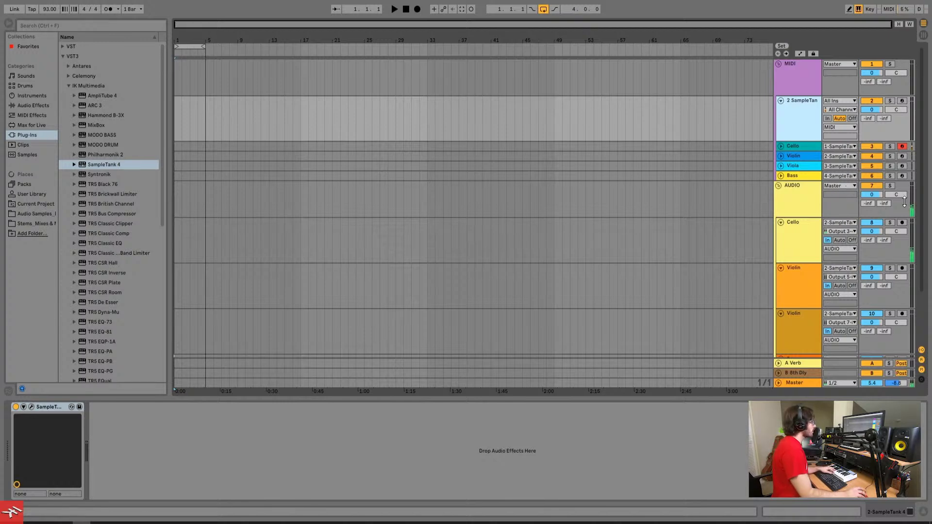
left_click(786, 234)
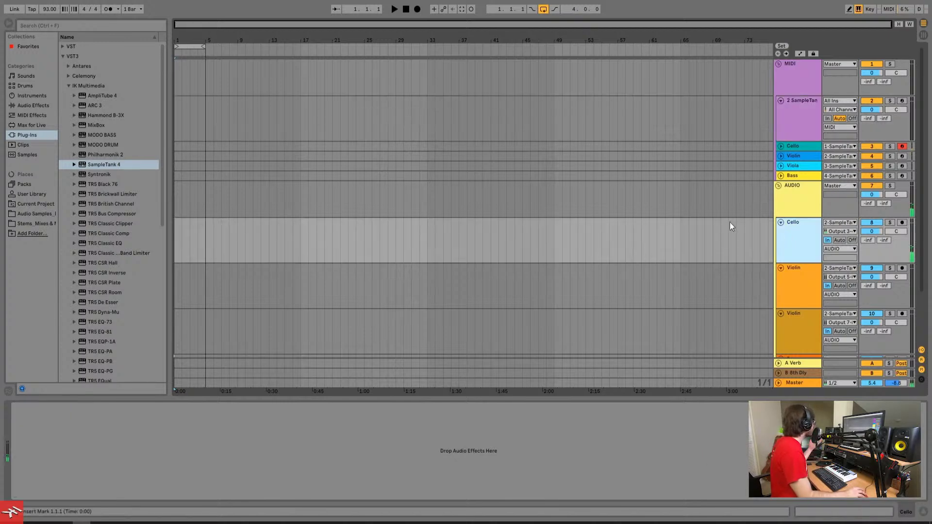
left_click_drag(162, 195, 171, 273)
scroll(122, 311, "down", 3)
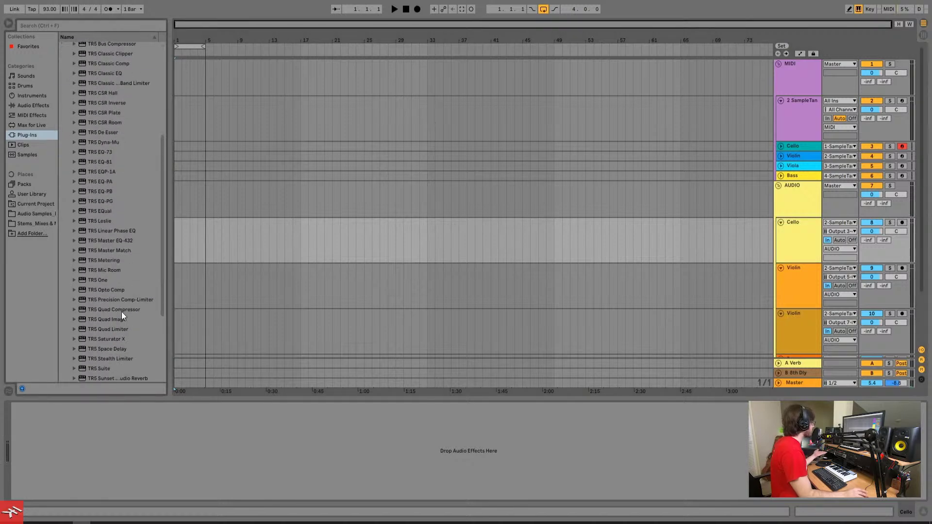
left_click(132, 381)
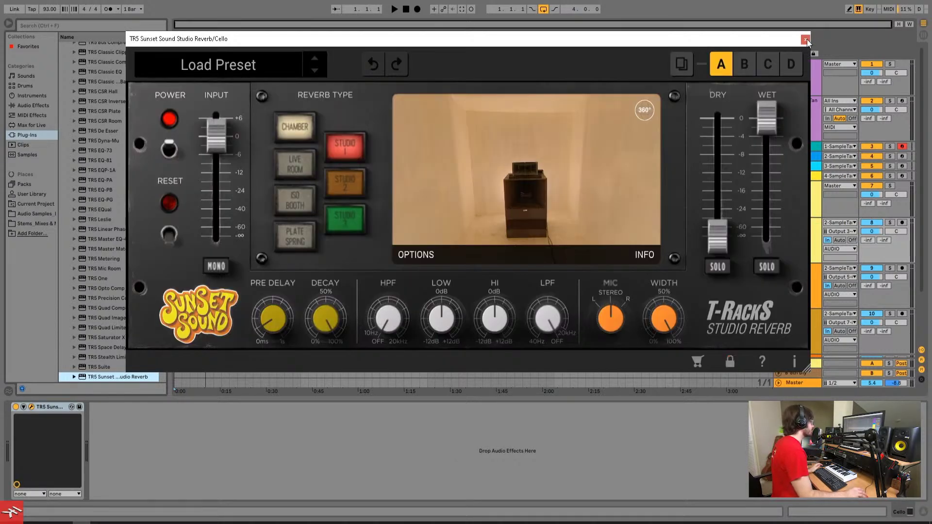
left_click(805, 39)
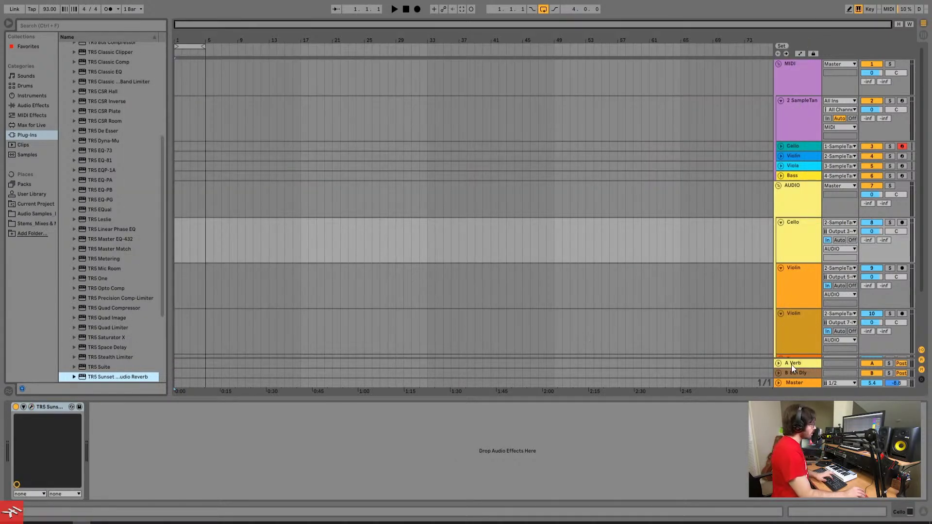
- Delete the B 8th Dly return track and select the Cello audio track again
left_click(809, 373)
key("Delete")
left_click(804, 228)
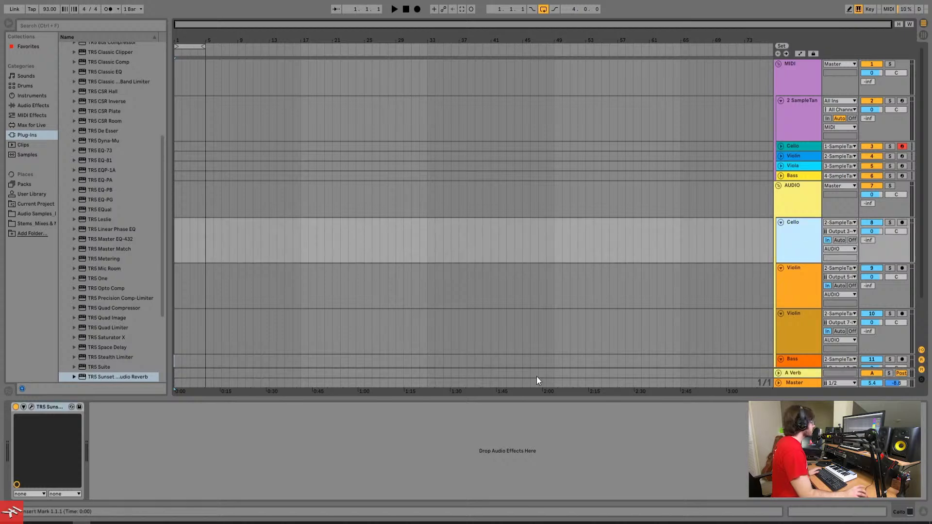
- Replace the TR5 CSR reverb on the A Verb return with the Sunset Sound Studio Reverb from the Cello track, and check its settings
left_click(794, 373)
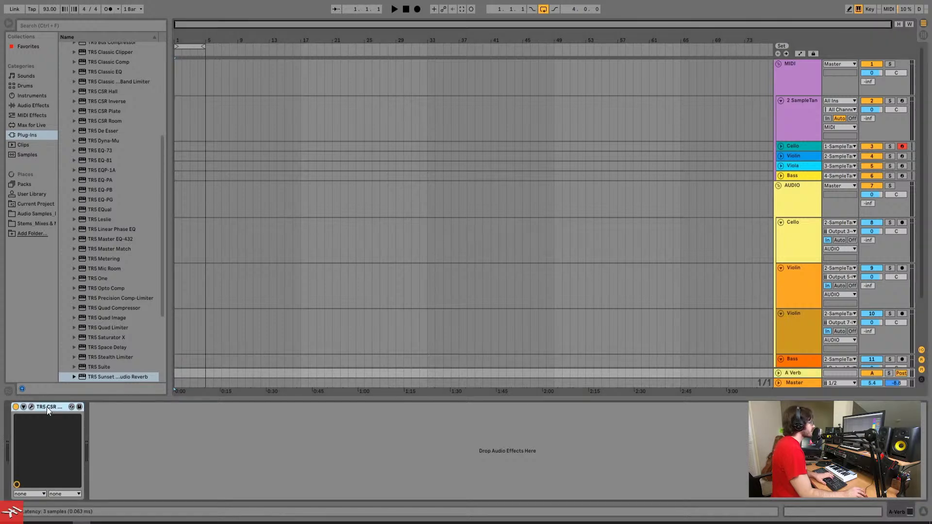
left_click(780, 239)
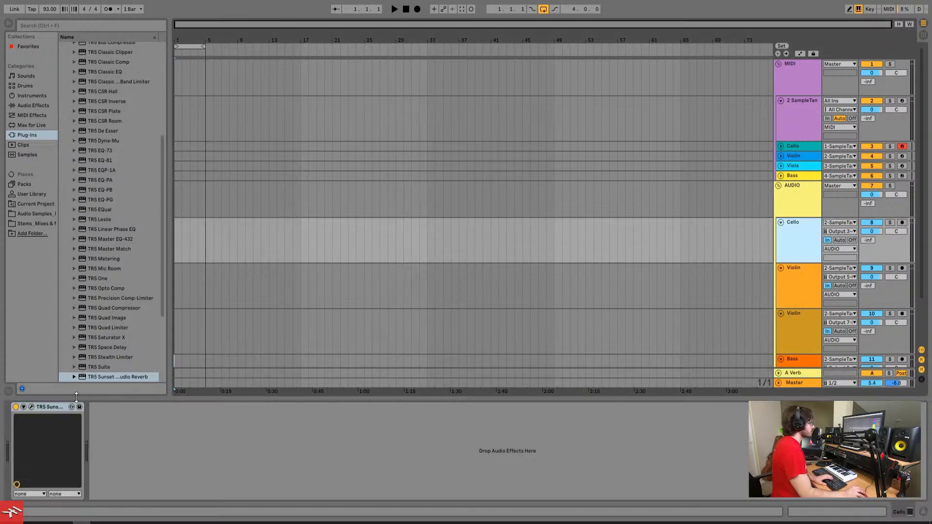
left_click(803, 373)
left_click(778, 373)
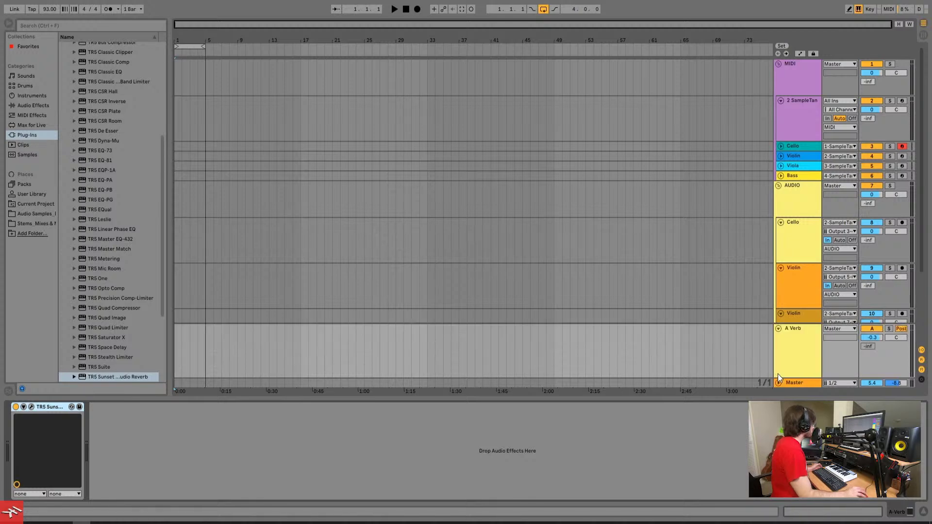
left_click(31, 407)
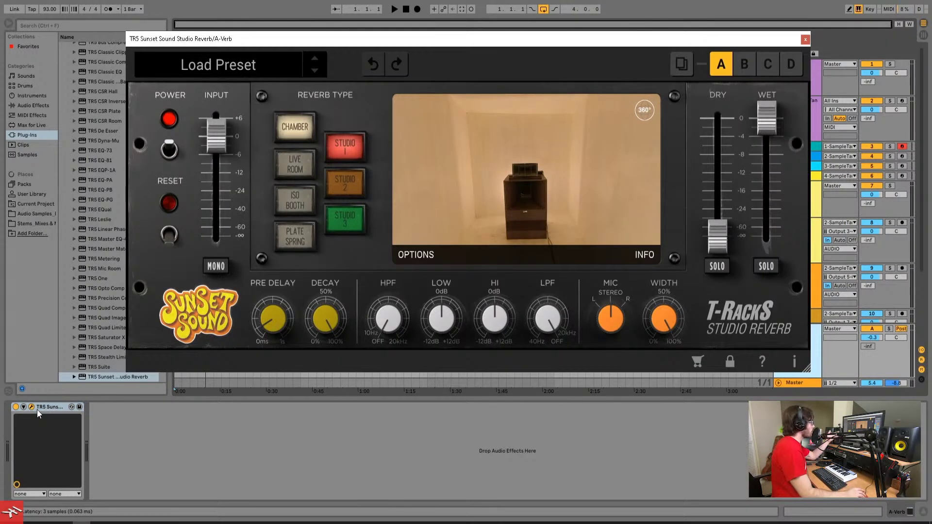
left_click(806, 39)
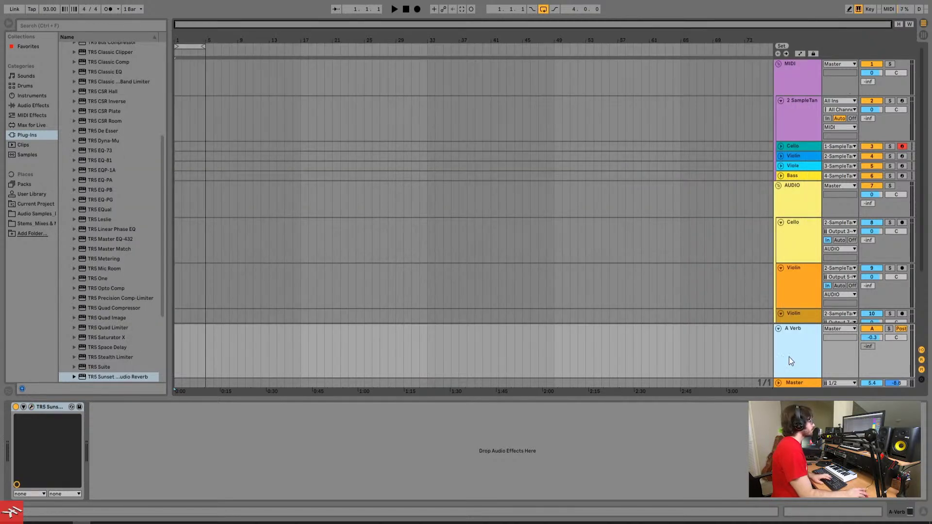
left_click(779, 329)
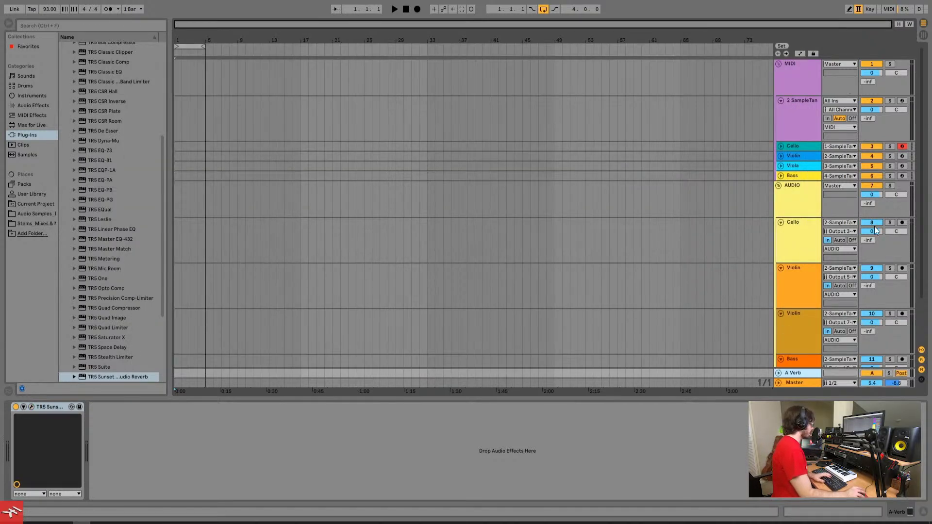
- Switch to Session View and raise the A Verb sends on the Cello and first Violin audio tracks
key("Tab")
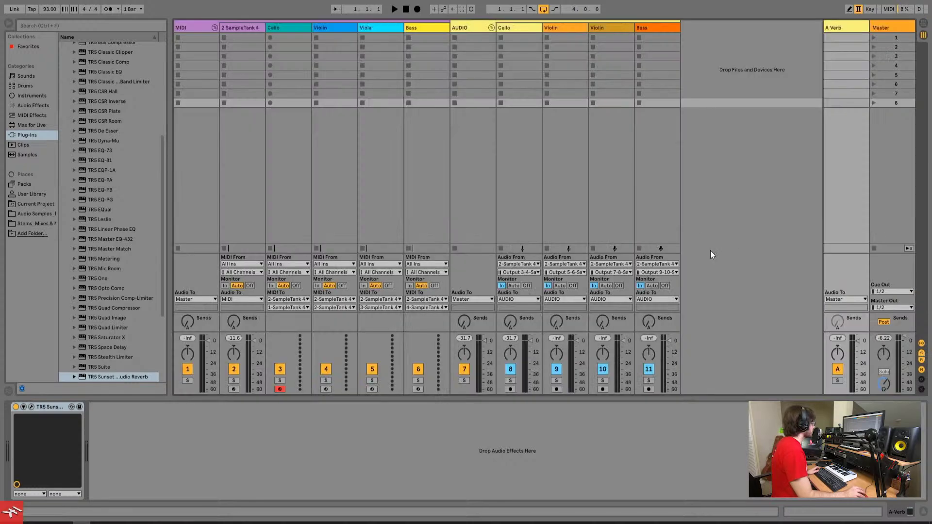
left_click_drag(507, 323, 555, 322)
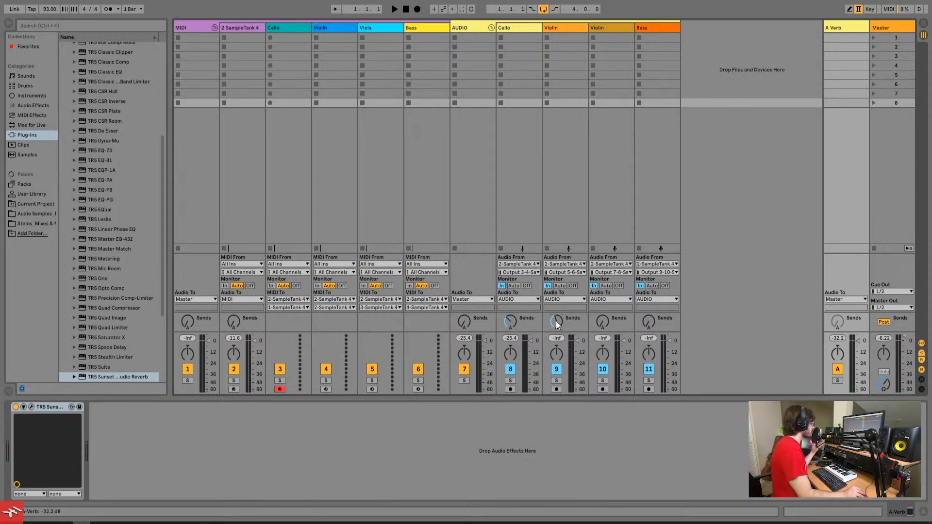
left_click(557, 390)
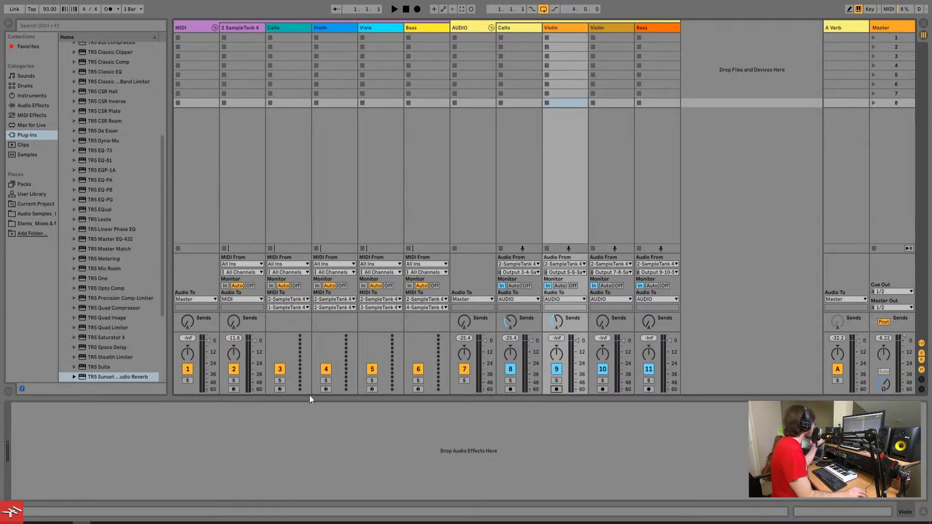
- Arm the Violin MIDI track and adjust the first Violin audio track's A Verb send while auditioning
left_click(295, 232)
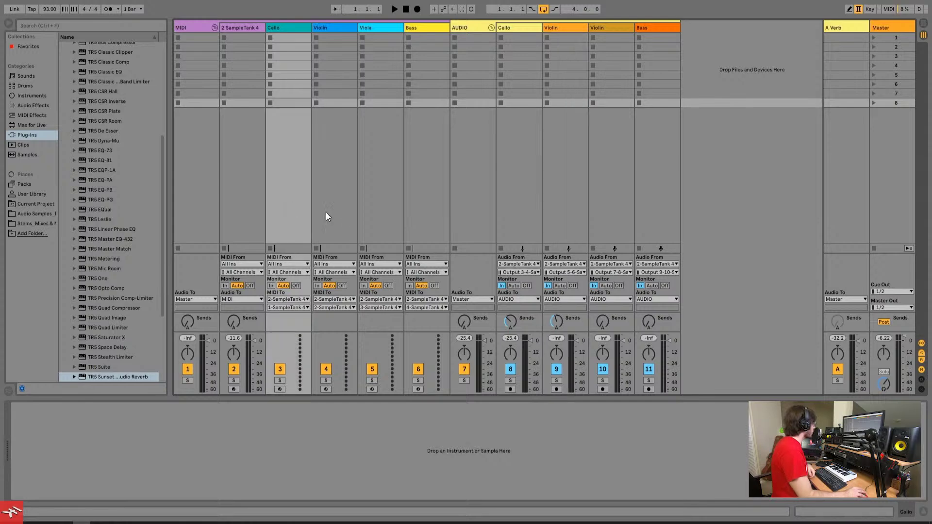
left_click(326, 389)
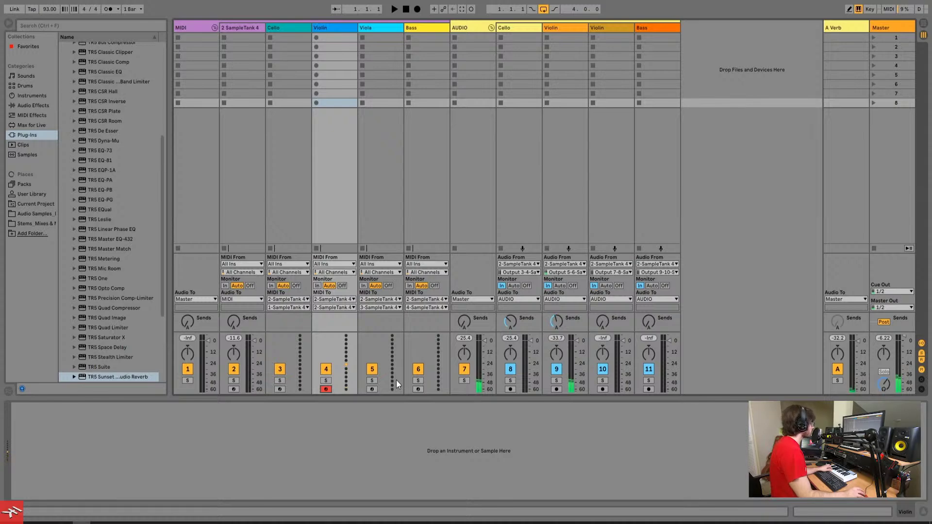
left_click_drag(556, 320, 556, 319)
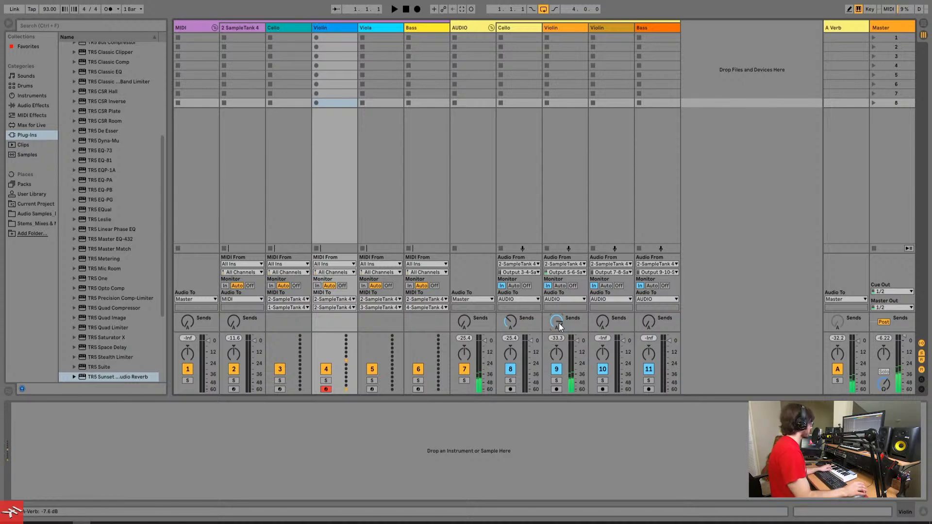
left_click_drag(558, 322, 559, 345)
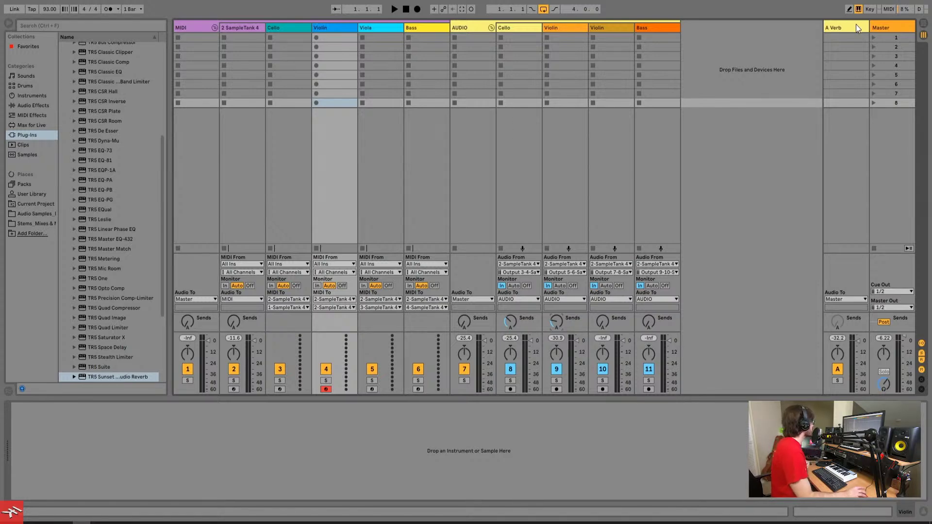
- Save the Live Set
left_click(12, 4)
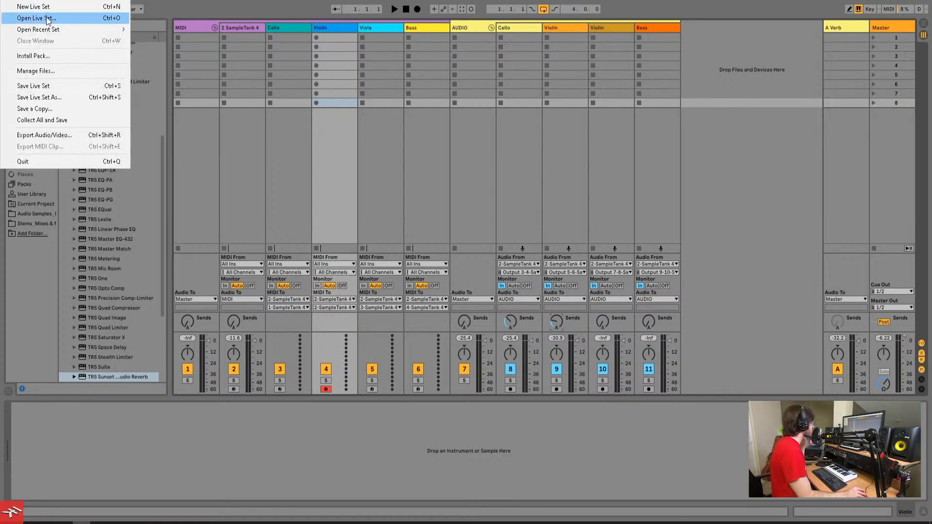
left_click(70, 88)
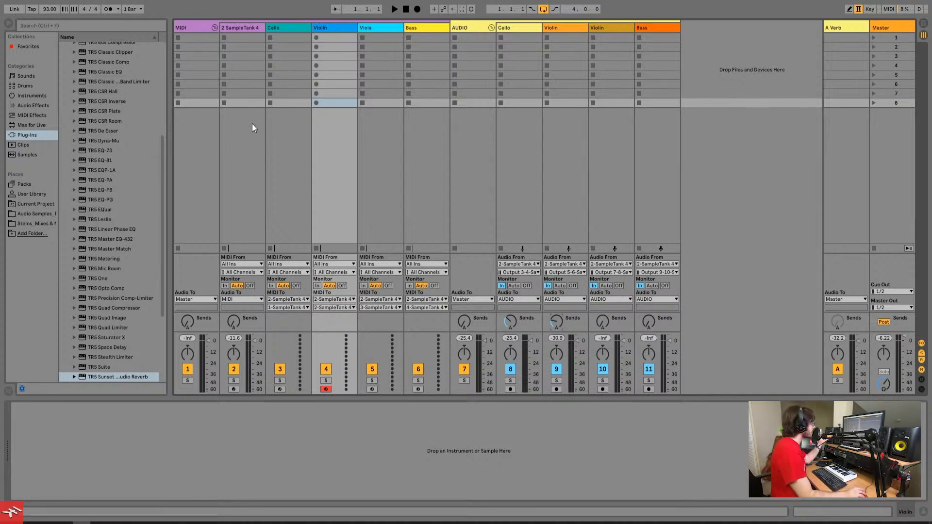
- Reopen SampleTank 4 from its track in the MIDI group, view the instrument browser's information, and return to the mixer
left_click(481, 29)
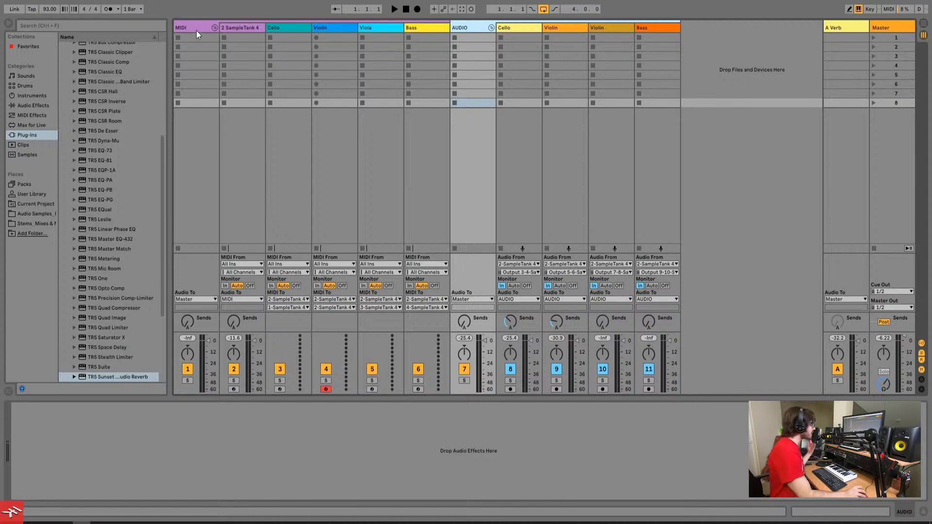
left_click(254, 33)
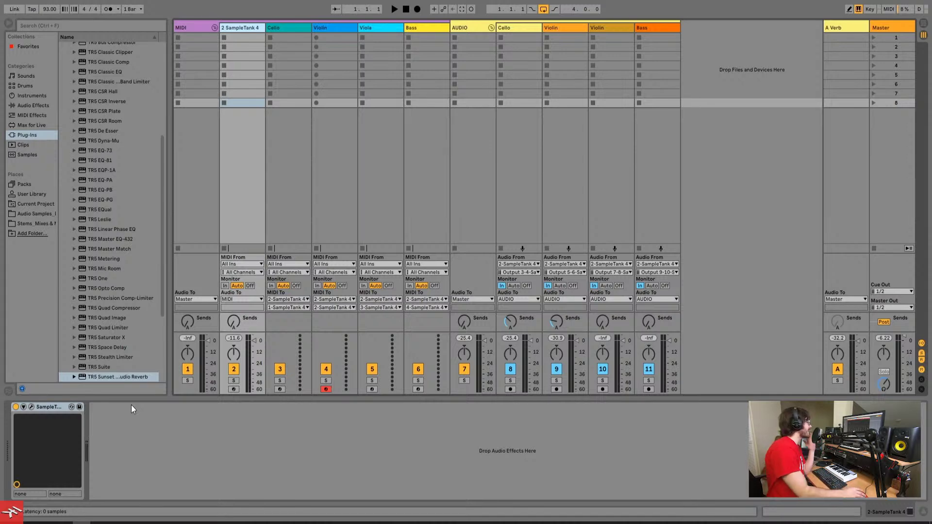
key("ctrl+alt+p")
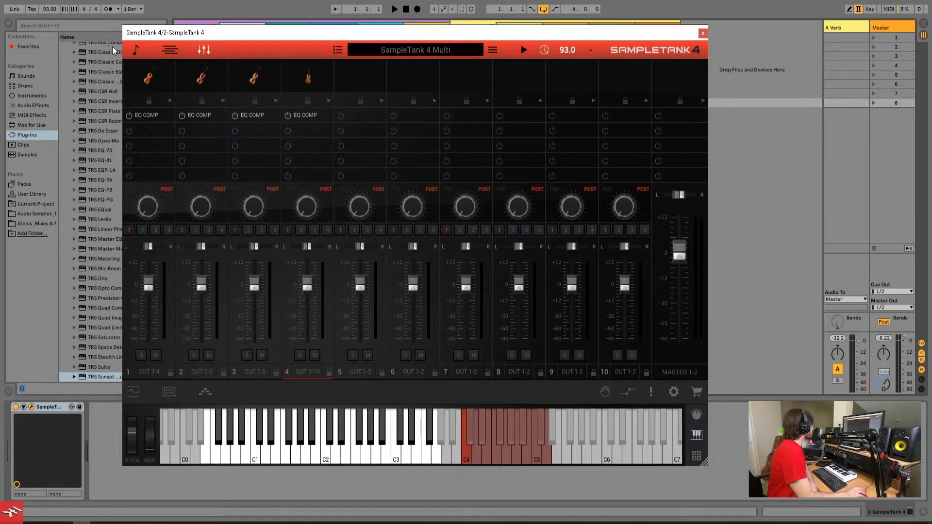
left_click(150, 80)
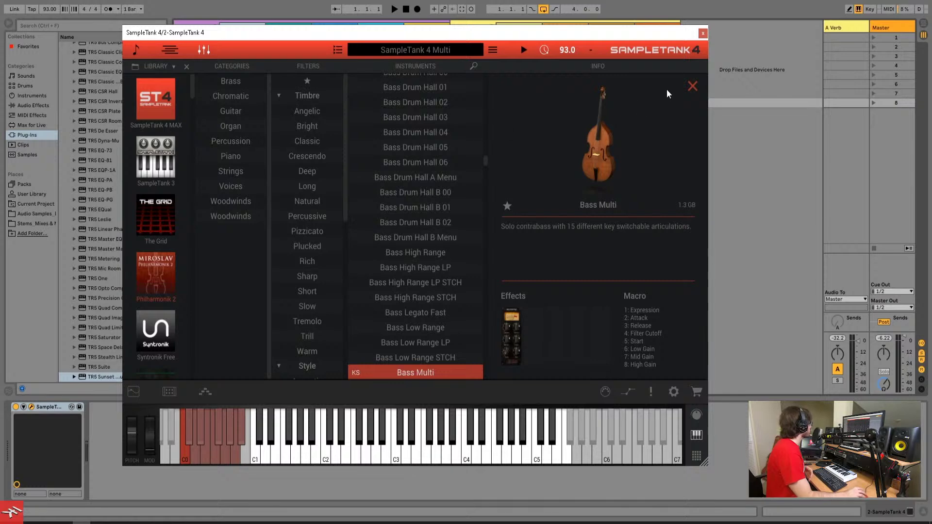
left_click(692, 87)
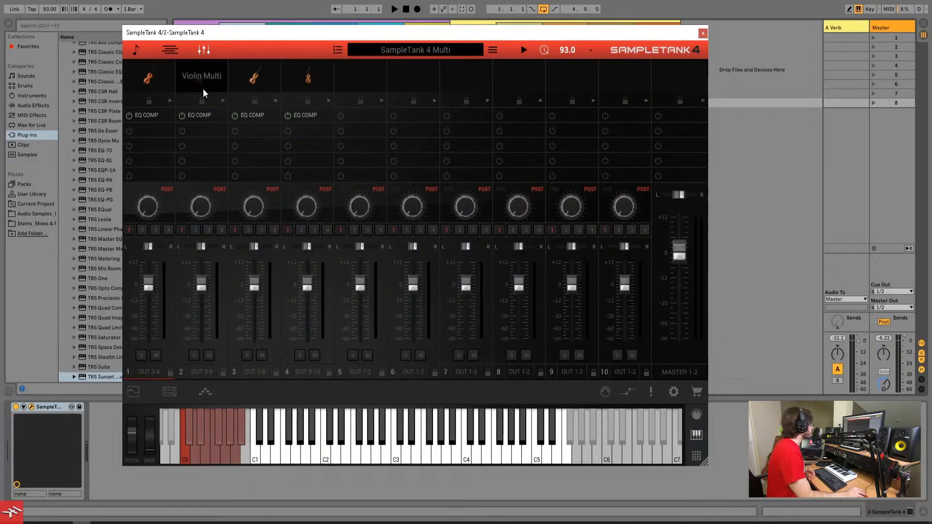
- Move through SampleTank 4's mixer channels, switch to the parts list, and select part 2, Violin Multi
key("Right")
key("Right")
key("Right")
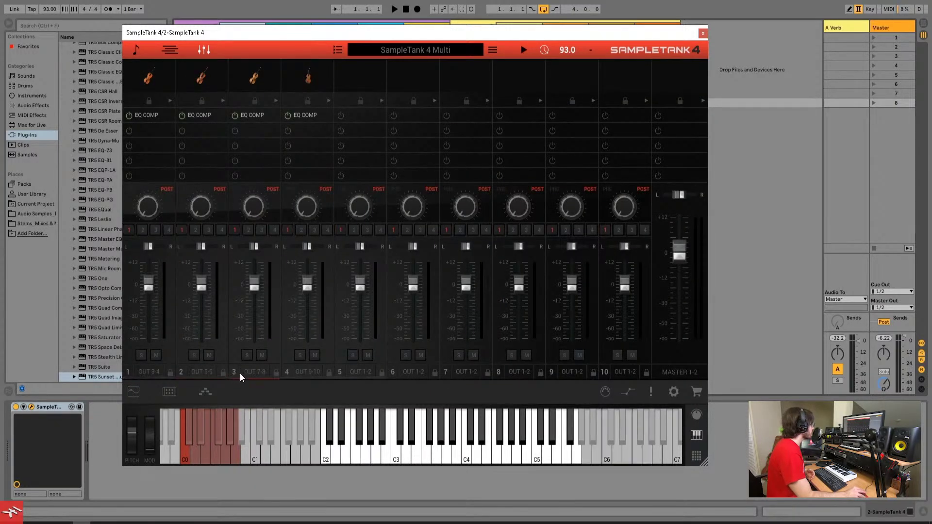
left_click(201, 372)
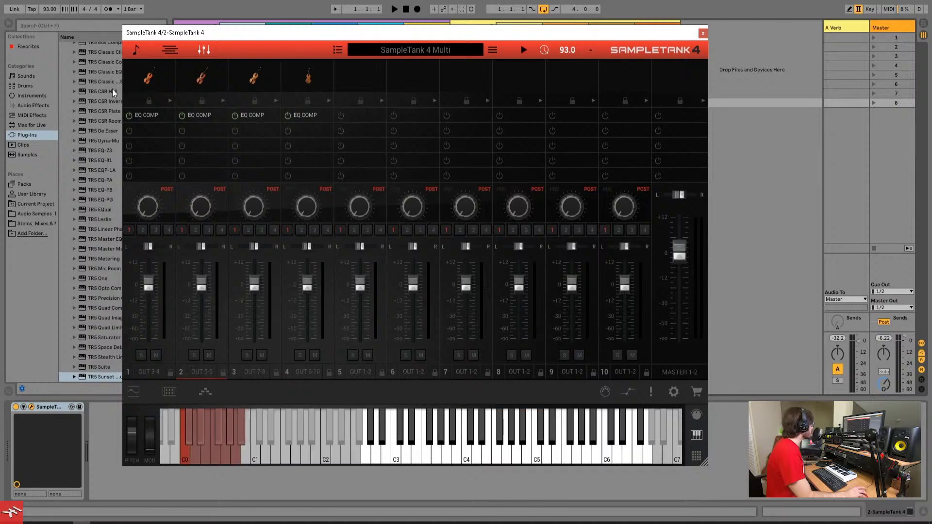
left_click(134, 50)
left_click(130, 207)
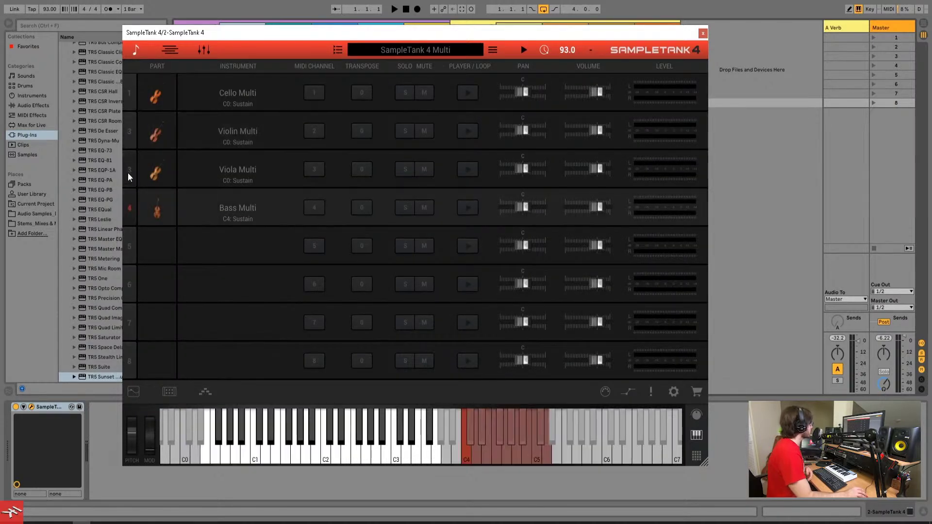
left_click(131, 140)
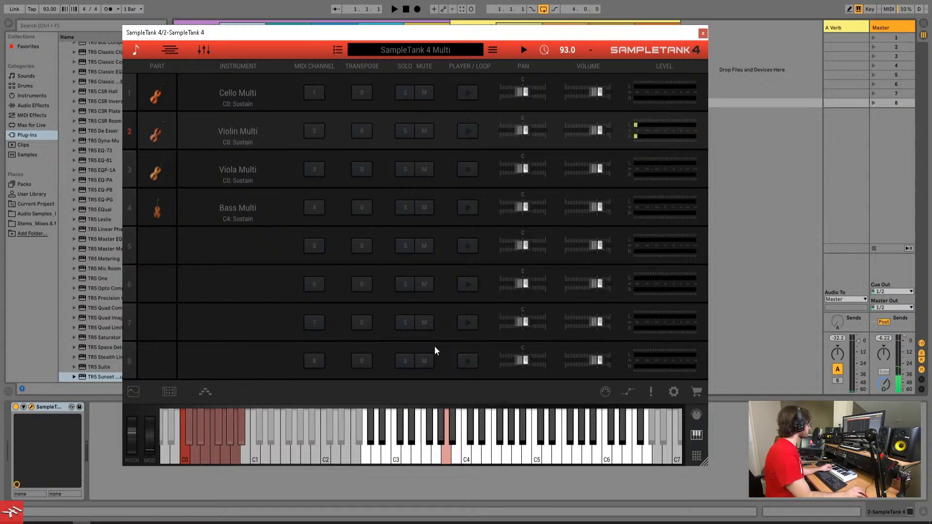
- Move the SampleTank 4 window aside to examine the audio tracks' level meters while playing, and bring it back into view
left_click_drag(156, 124, 68, 109)
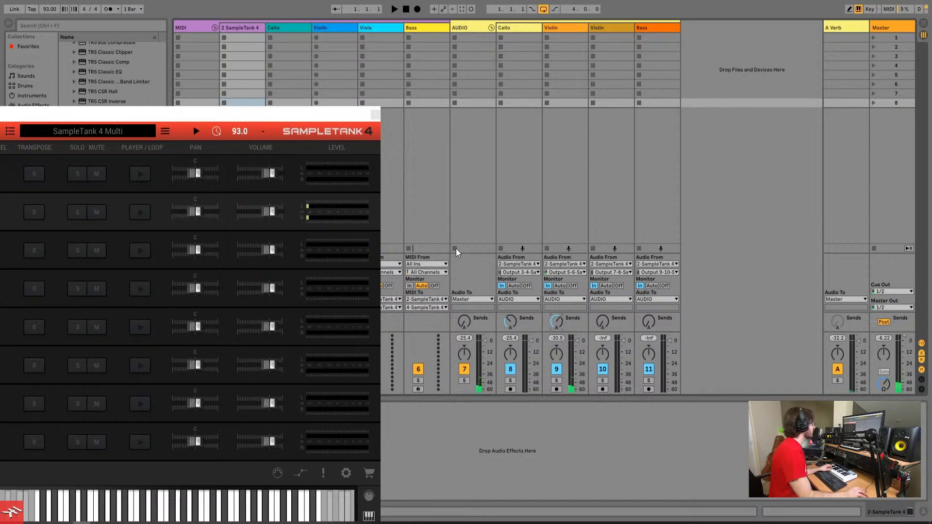
left_click_drag(315, 112, 707, 56)
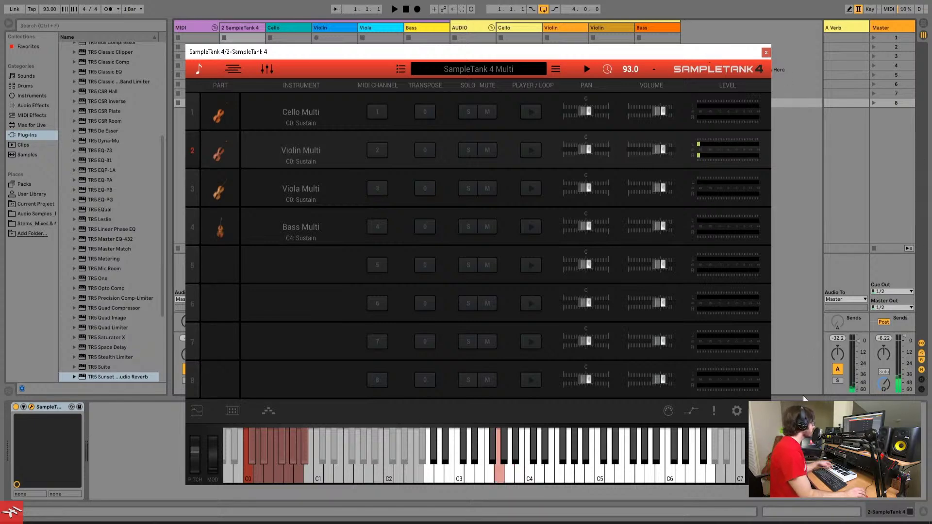
- Show the macro controls for part 2, Violin Multi, and lower its Expression macro
left_click(737, 411)
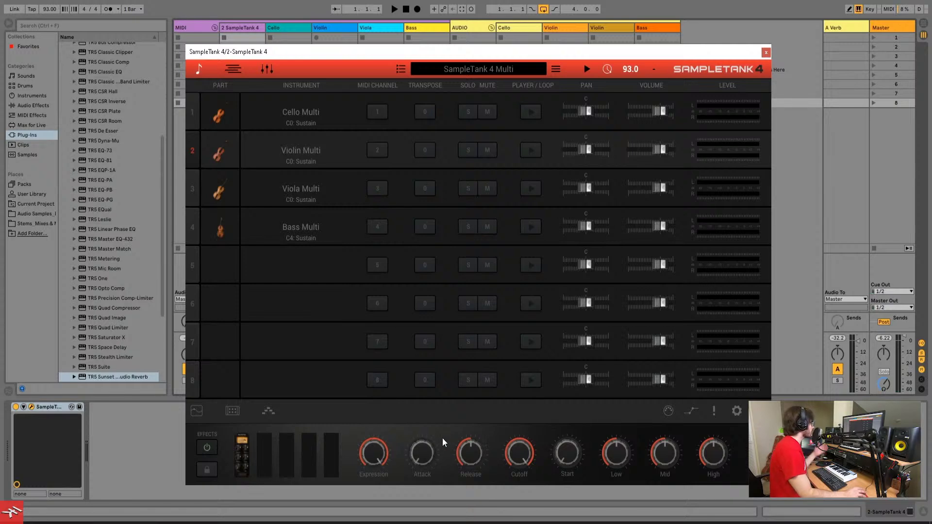
left_click(383, 440)
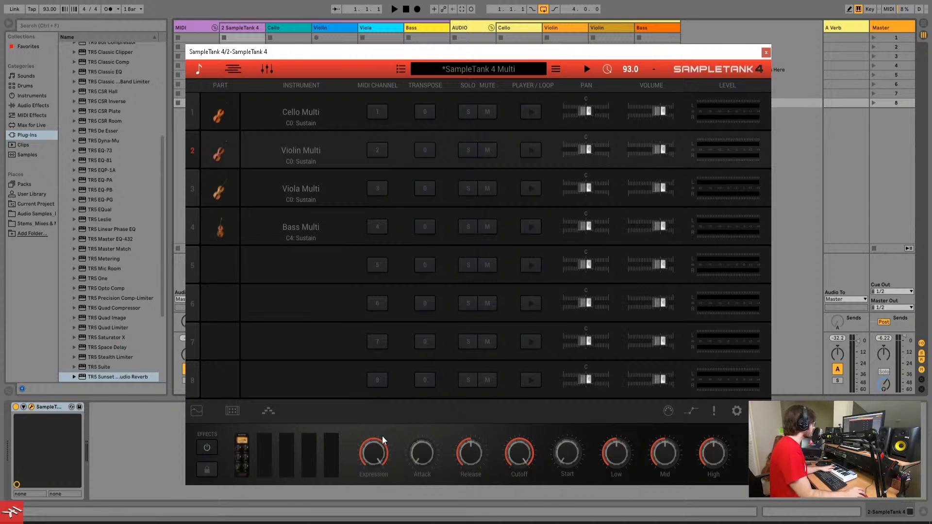
mouse_move(382, 449)
left_click_drag(388, 471, 438, 481)
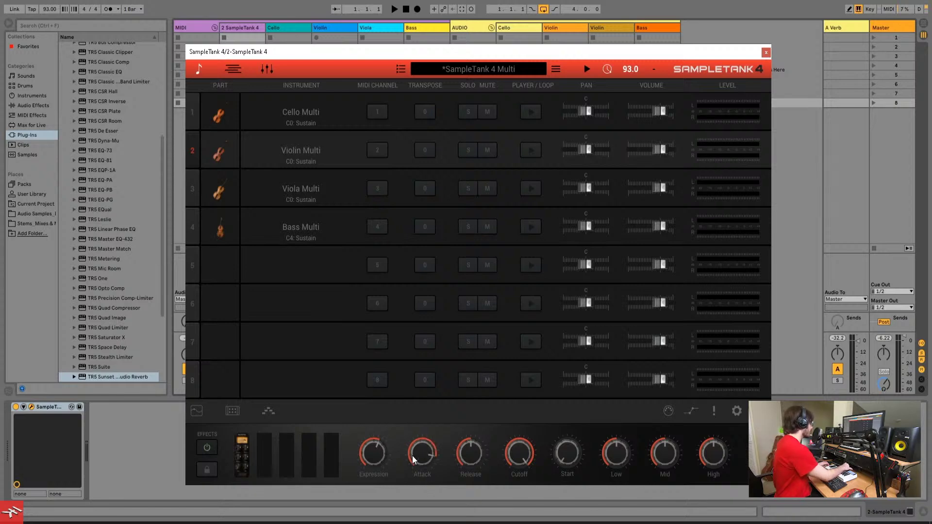
- Try Violin Multi's Attack macro across its minimum-to-maximum range and leave it slightly above the midpoint
scroll(414, 460, "up", 3)
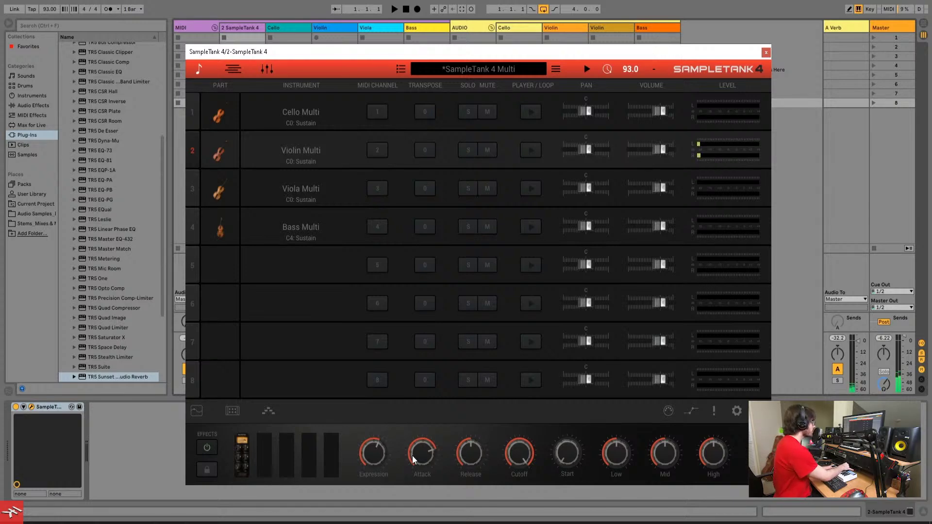
scroll(414, 460, "down", 5)
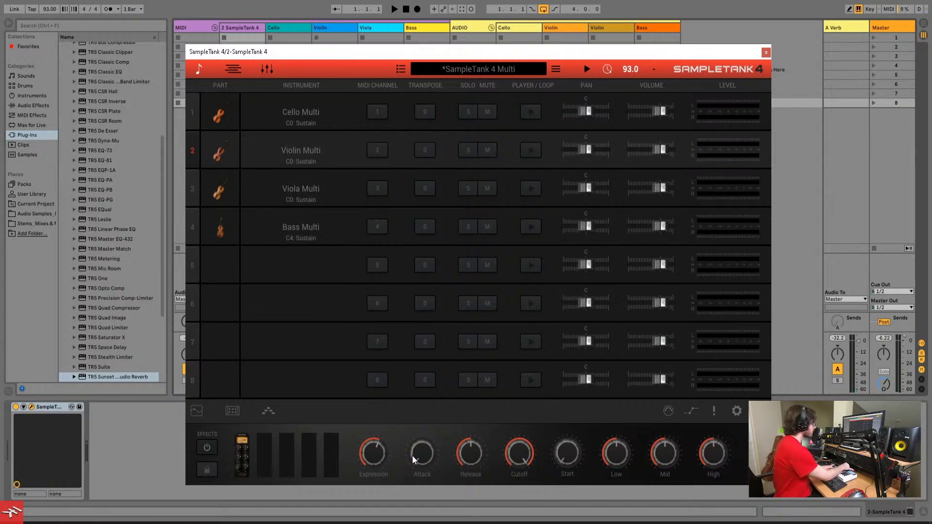
scroll(413, 460, "up", 4)
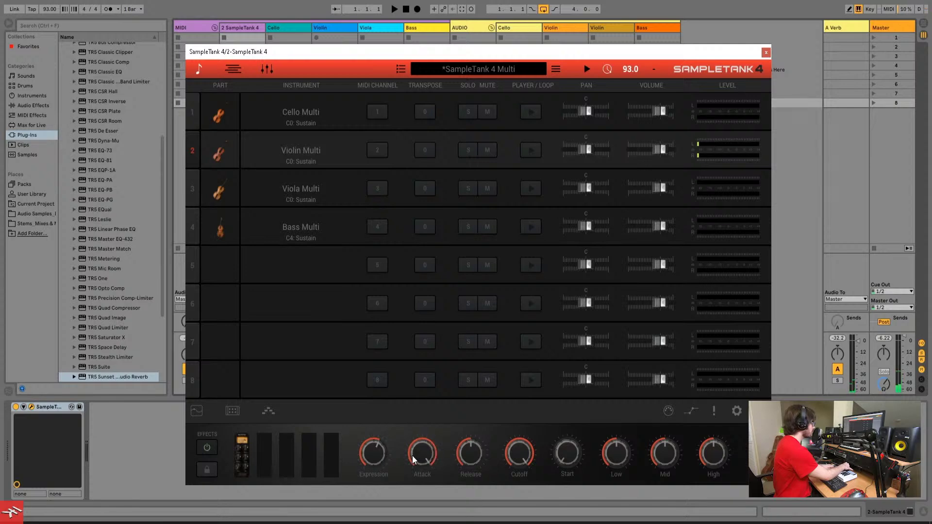
scroll(414, 460, "down", 2)
scroll(414, 460, "down", 1)
scroll(414, 459, "down", 2)
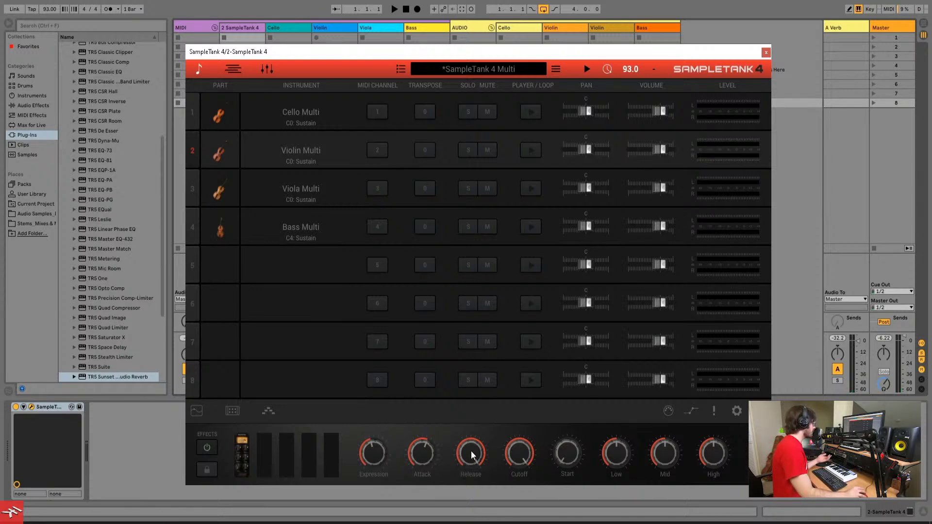
- Lower Violin Multi's Release macro to 0, raise it above the midpoint, and keep Cutoff at 100 and Start at 0
left_click_drag(474, 456, 473, 481)
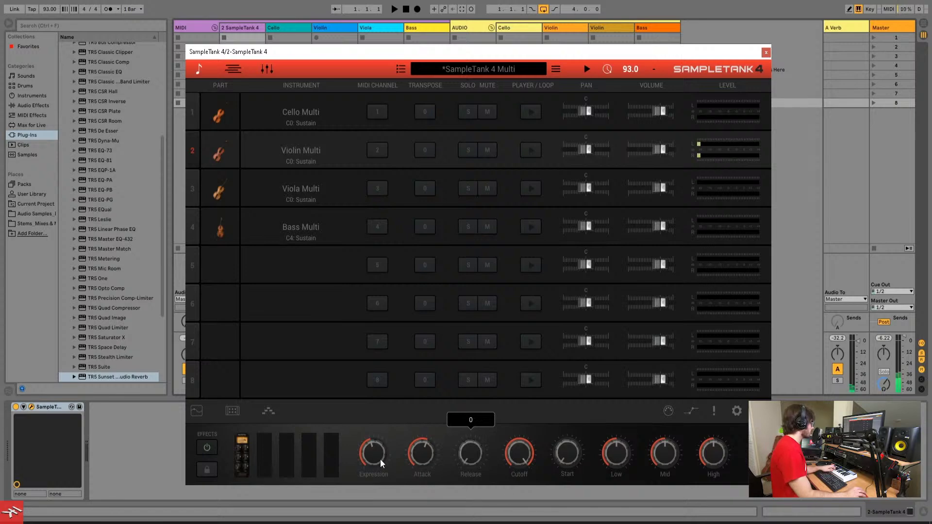
left_click_drag(471, 453, 497, 379)
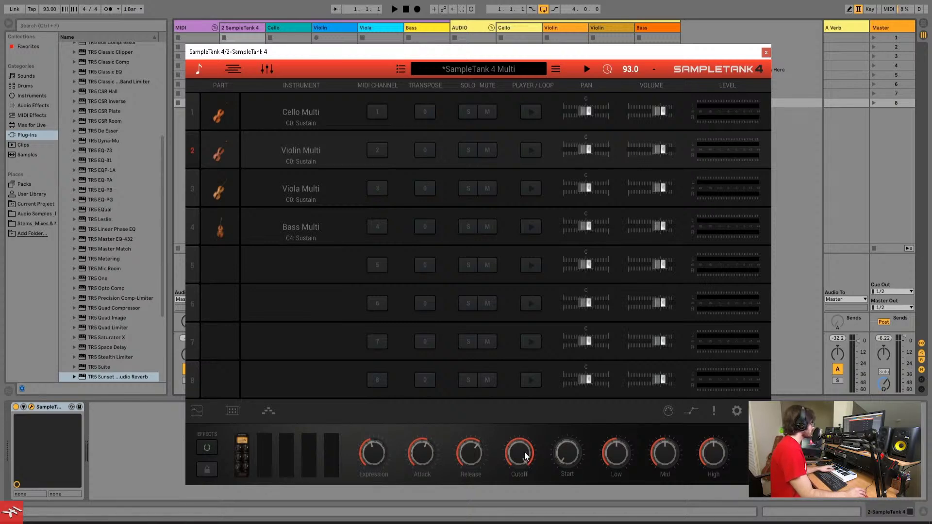
left_click_drag(525, 456, 534, 433)
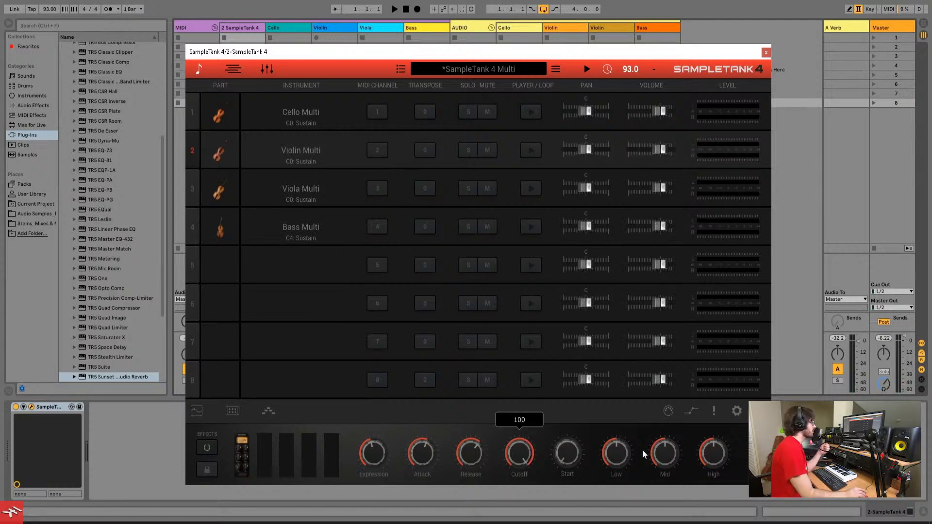
left_click(570, 458)
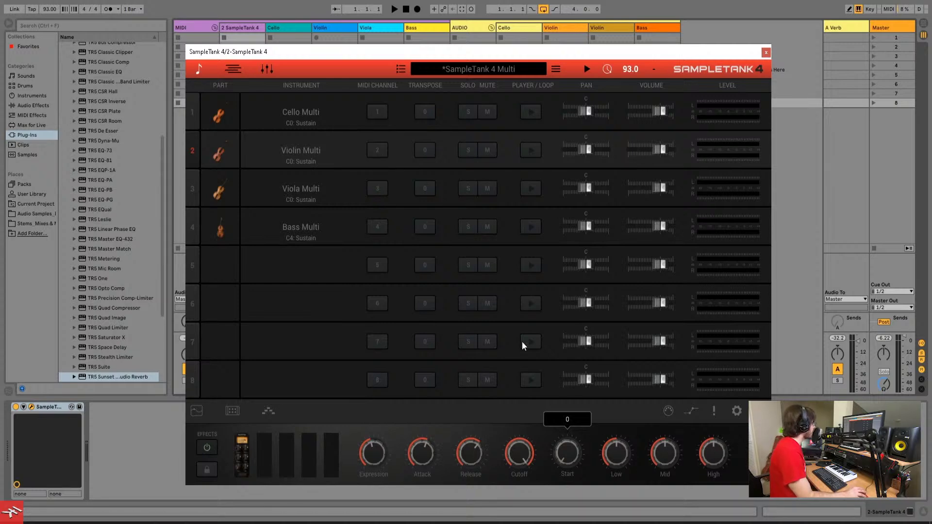
- Select part 4, Bass Multi, and open the instrument browser for the empty part 5
left_click(193, 217)
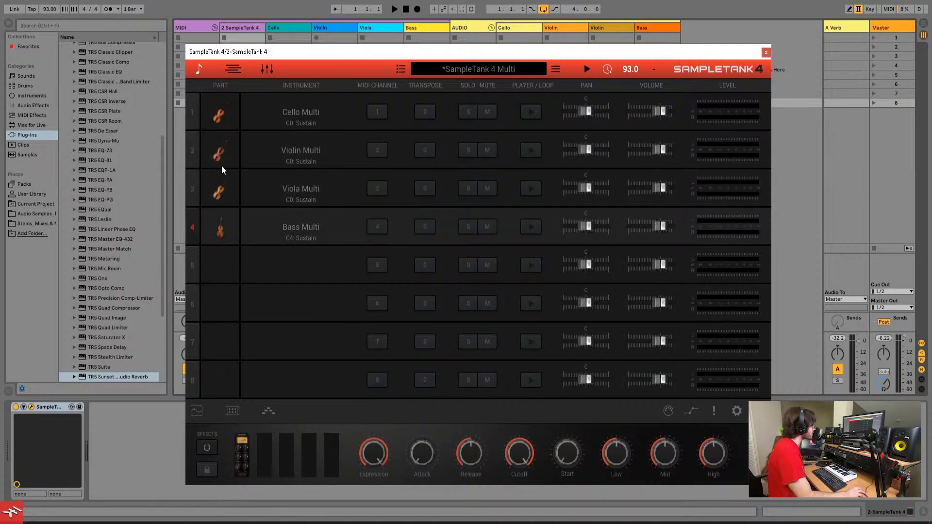
left_click(313, 264)
left_click(216, 113)
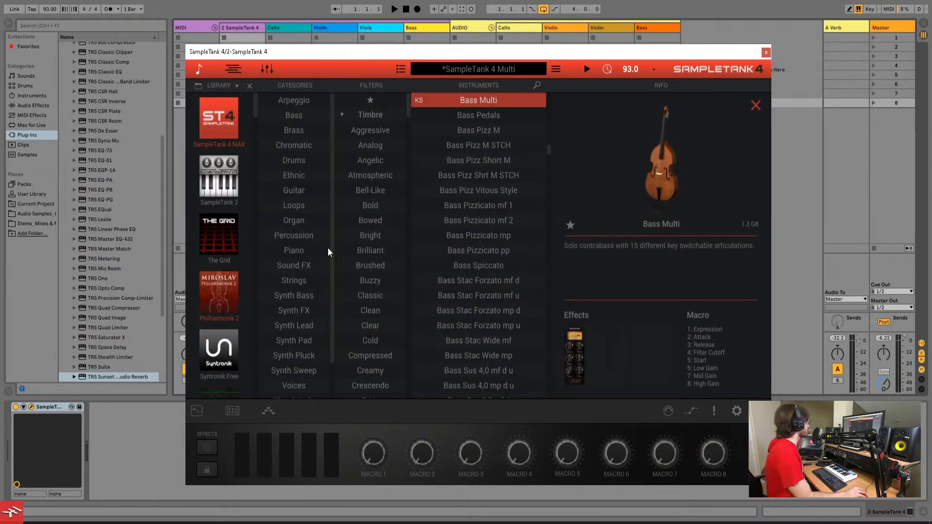
- Browse the Strings category and the Philharmonik 2 library, clear both filters, and return to the SampleTank 4 MAX library
left_click(307, 282)
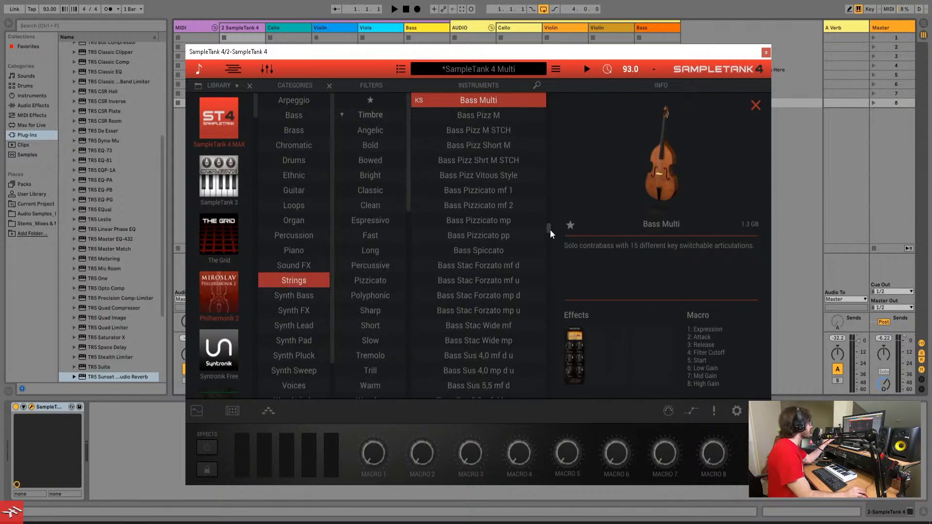
scroll(549, 230, "up", 3)
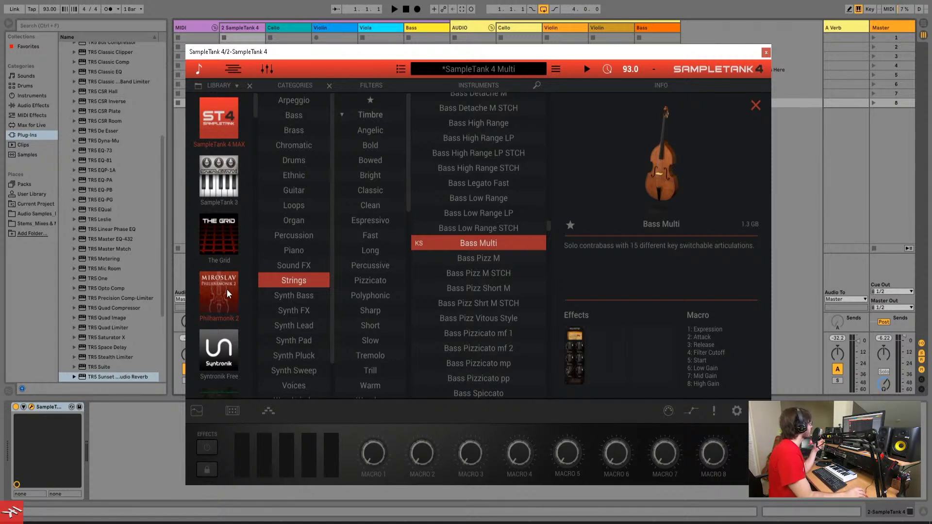
left_click(294, 280)
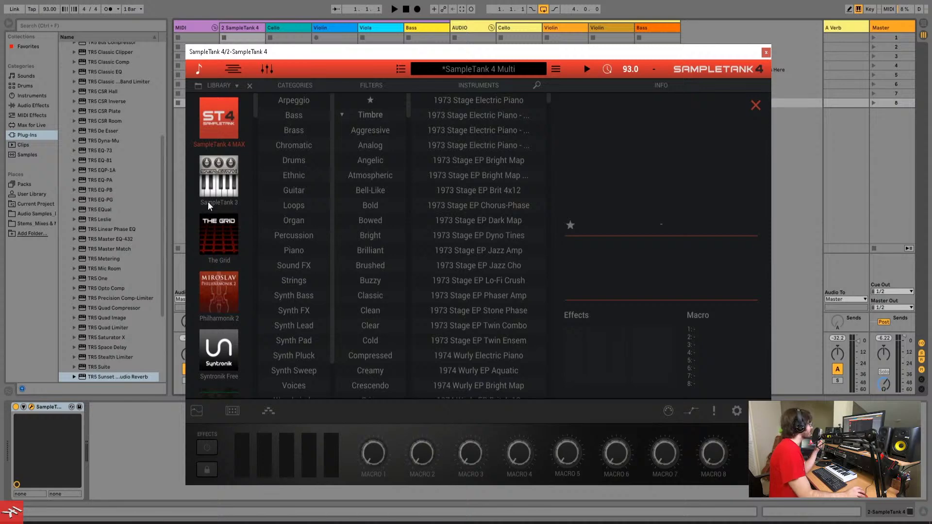
left_click(225, 300)
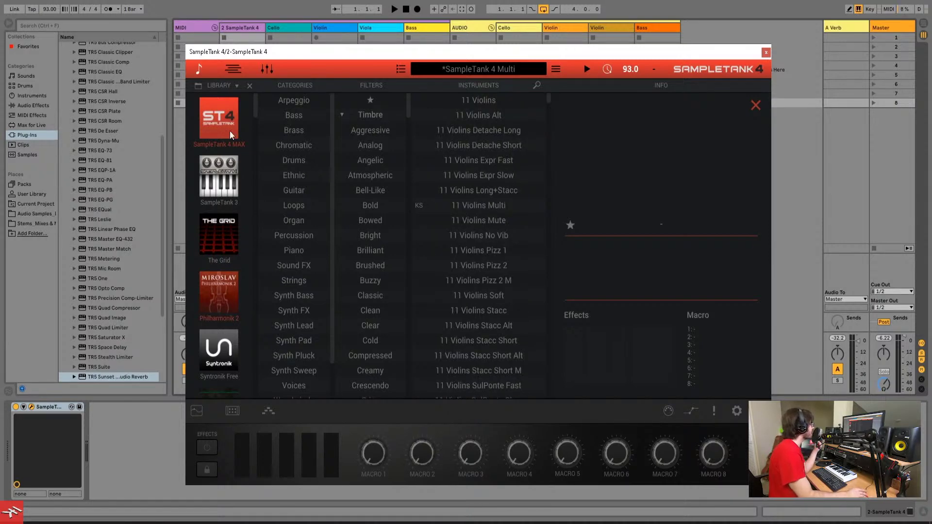
left_click(250, 85)
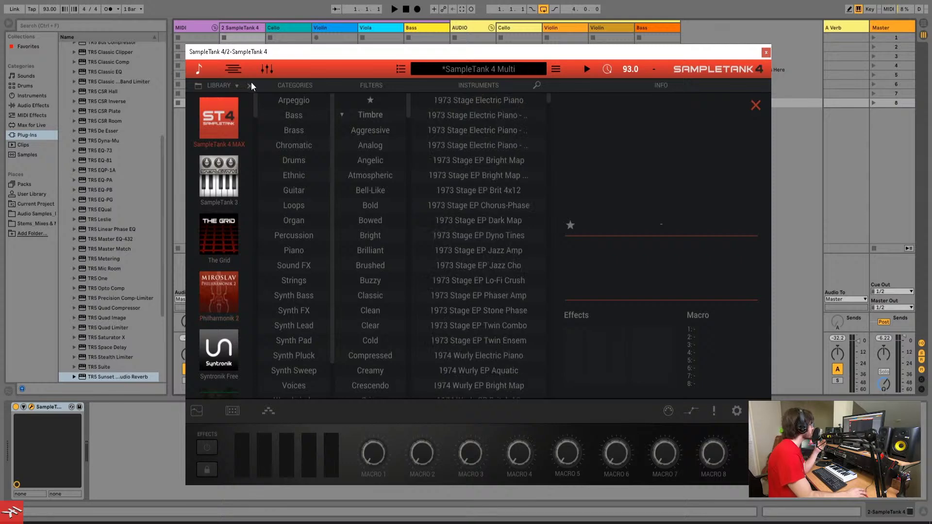
left_click(219, 119)
- Search the instruments for "bass", narrow the list to the Bass category, and clear the search text
left_click(537, 85)
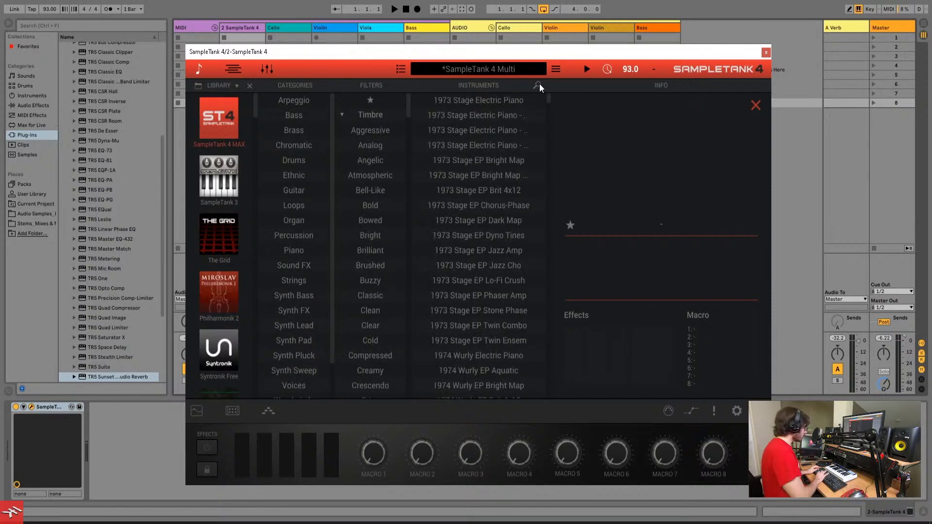
type("bass")
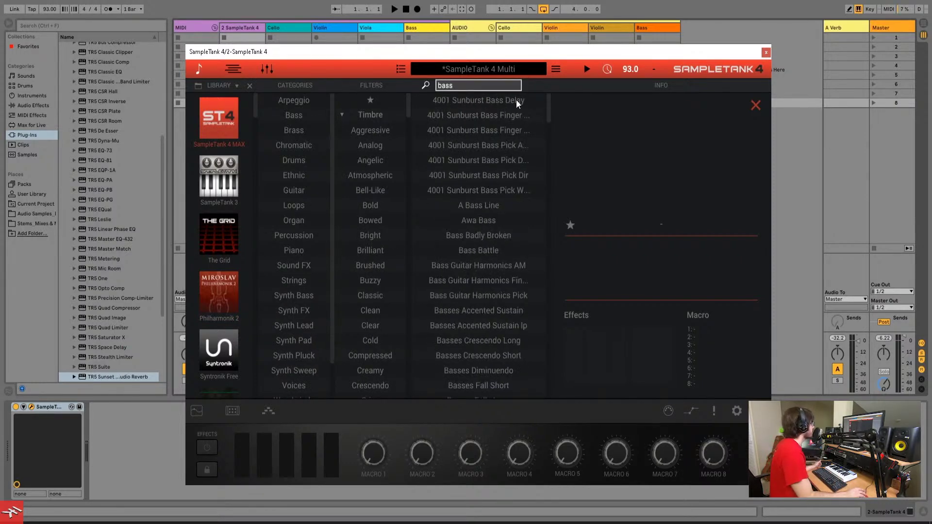
left_click_drag(549, 104, 563, 264)
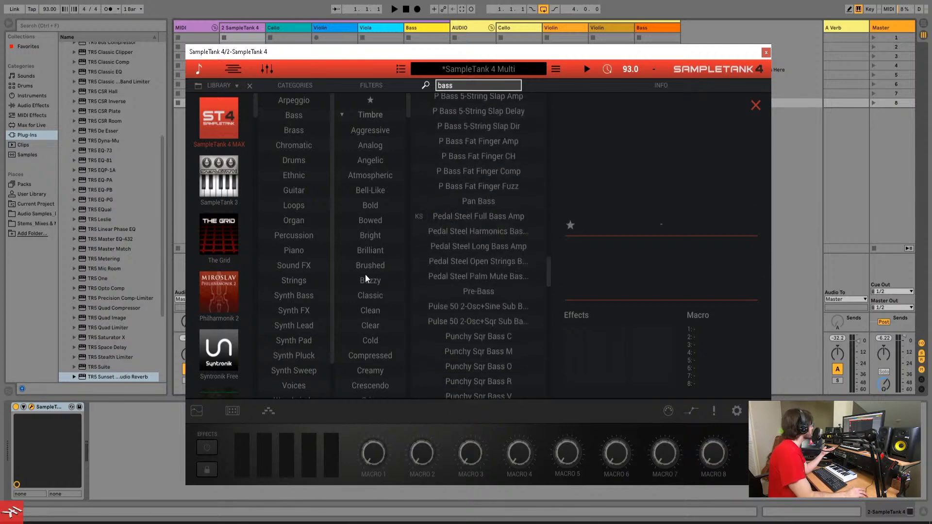
left_click(309, 104)
left_click(311, 116)
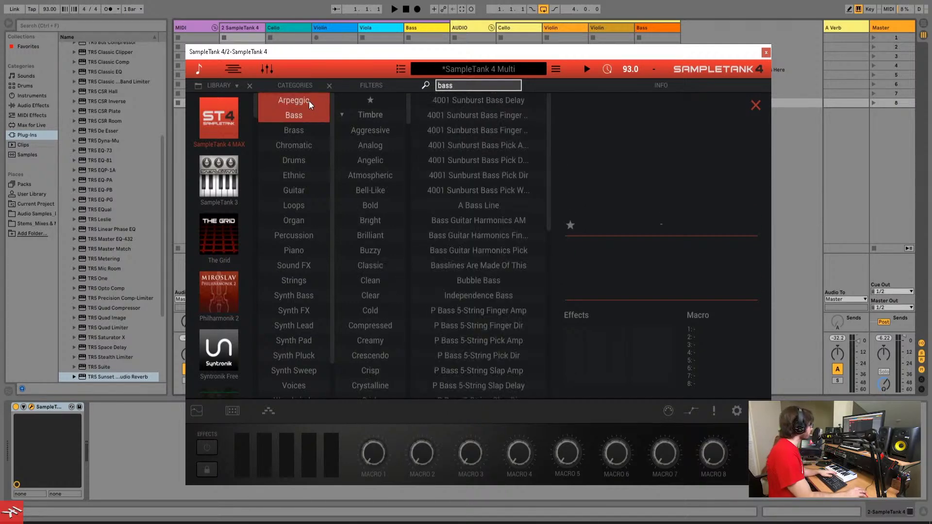
key("ctrl+a")
key("BackSpace")
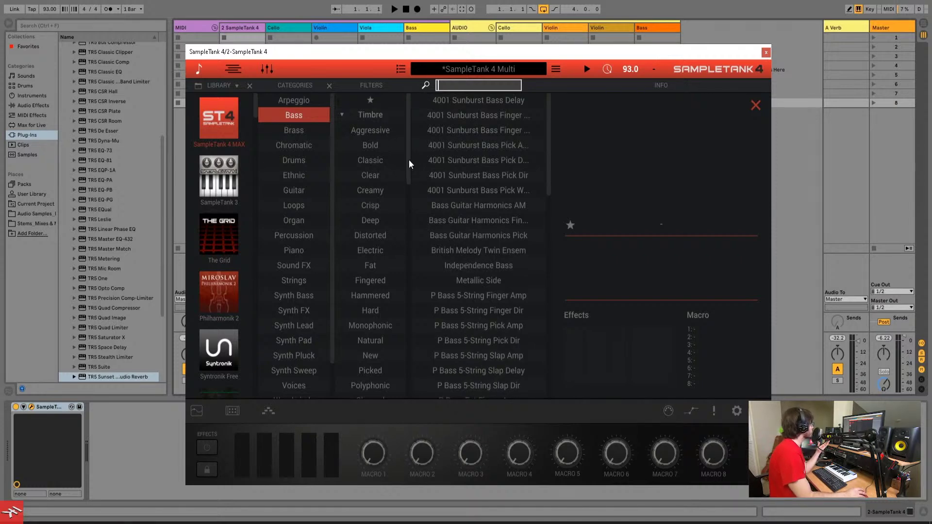
- Examine the Timbre, Style and Music Genre filters available for the Bass category
scroll(408, 164, "down", 3)
scroll(412, 187, "down", 5)
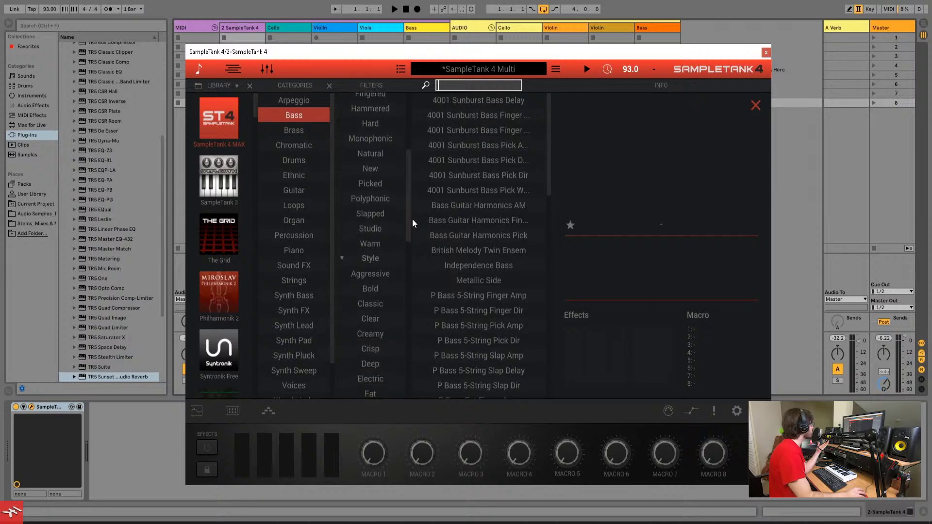
scroll(409, 208, "down", 6)
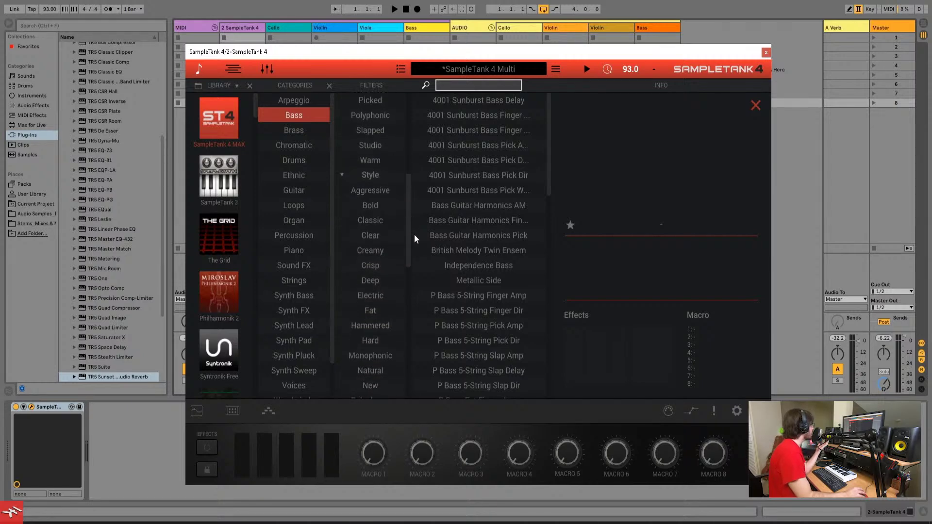
scroll(415, 253, "up", 10)
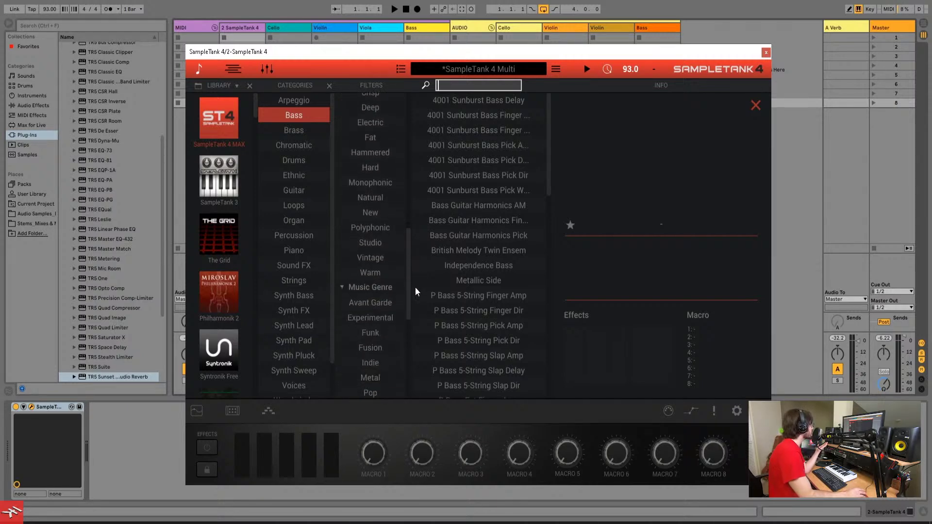
scroll(407, 153, "up", 2)
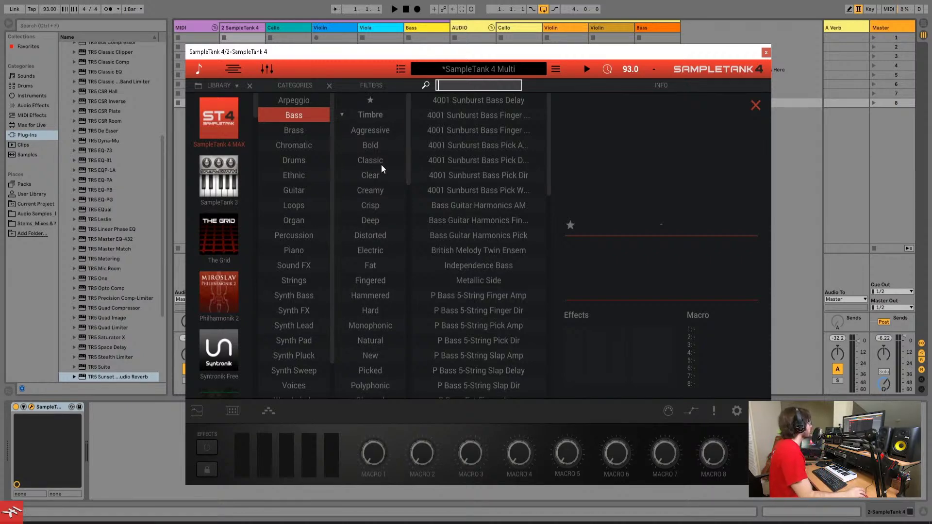
- Mark the Metallic Side bass as a favorite and turn the favorites filter on and off
left_click(511, 275)
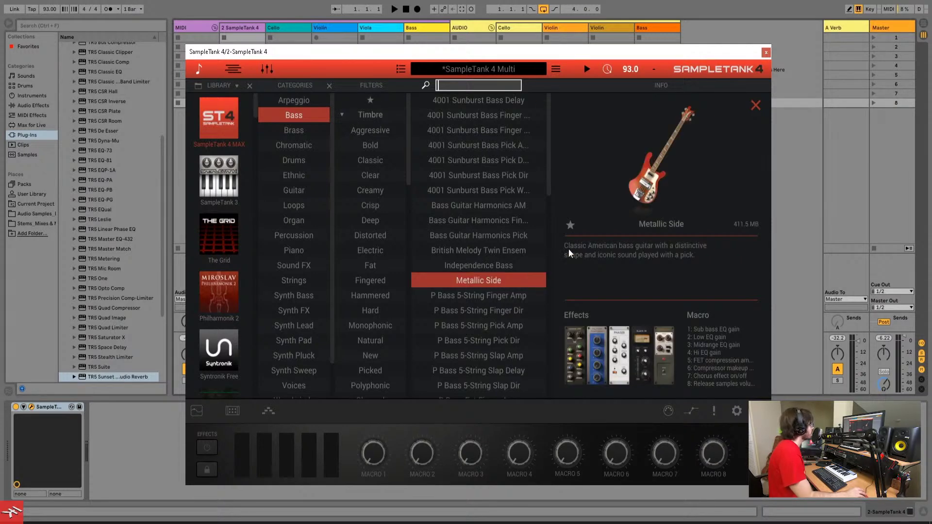
left_click(369, 100)
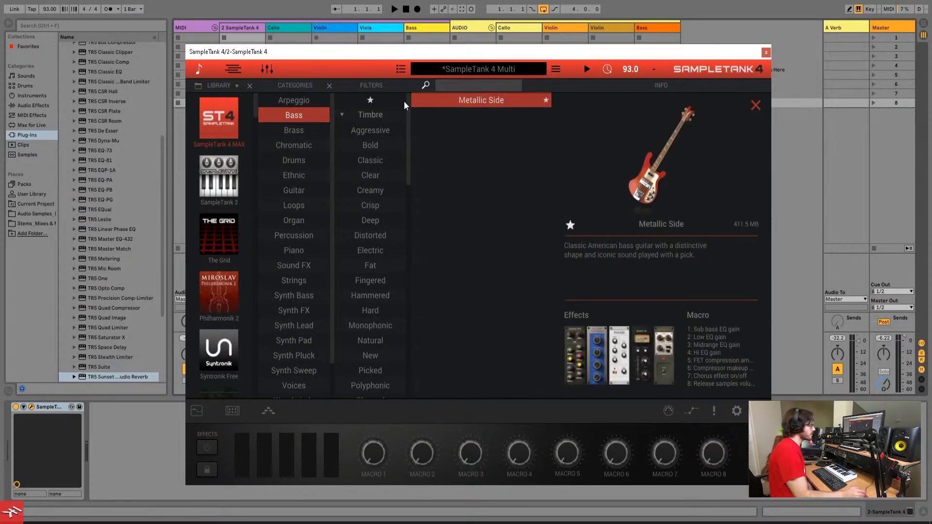
left_click(371, 102)
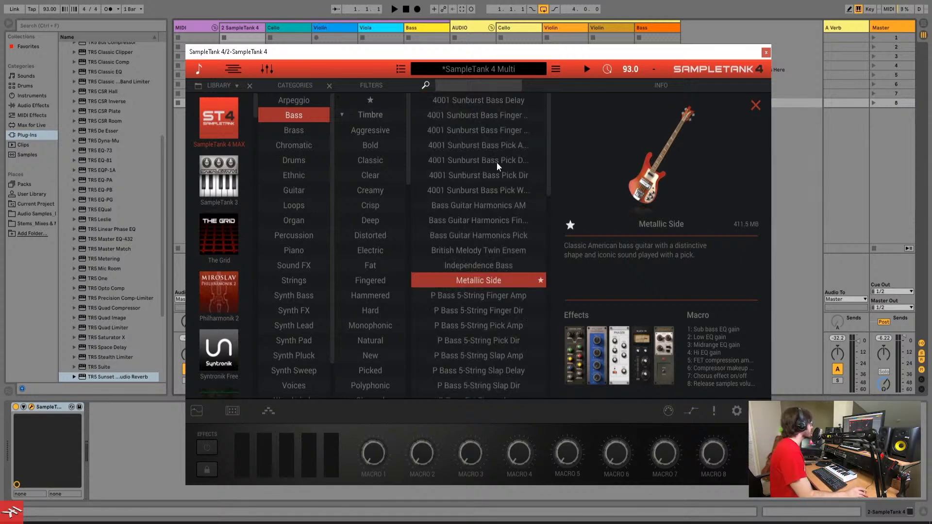
- Open the Phraser for part 5 and select Basses Pizzicato 1 130 bpm from Miroslav Philharmonik 2's Strings patterns
left_click(269, 411)
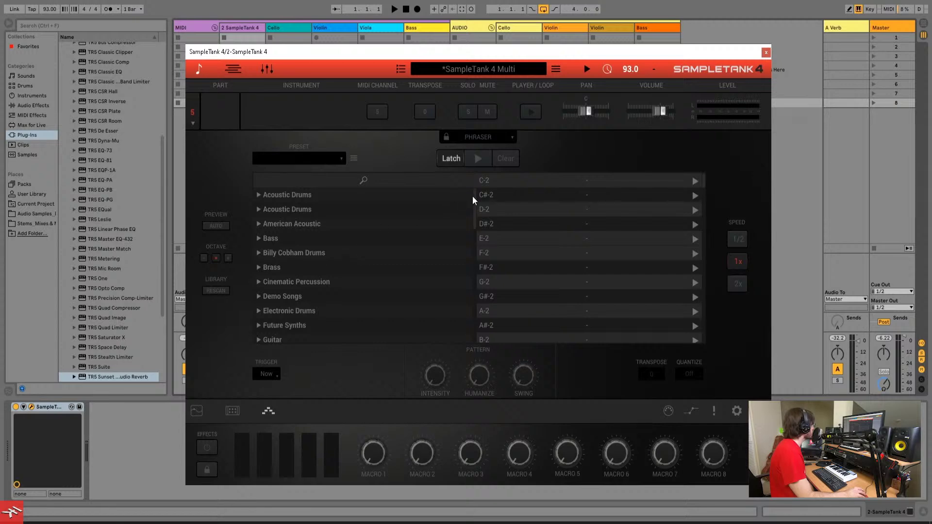
left_click_drag(473, 196, 476, 225)
left_click(260, 253)
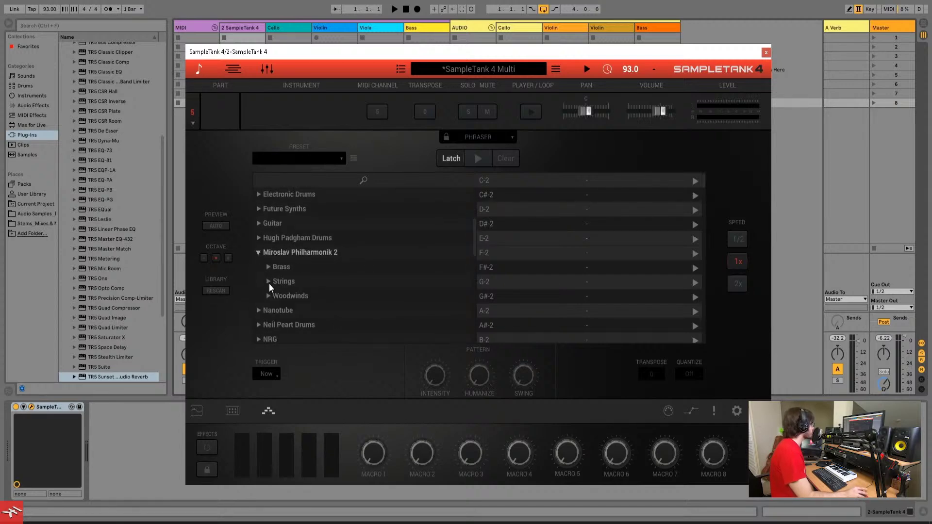
left_click(269, 282)
left_click(314, 299)
- Try to add the selected Basses Pizzicato pattern to the Live Set, undo it, and return to the instrument browser
left_click_drag(315, 300, 237, 130)
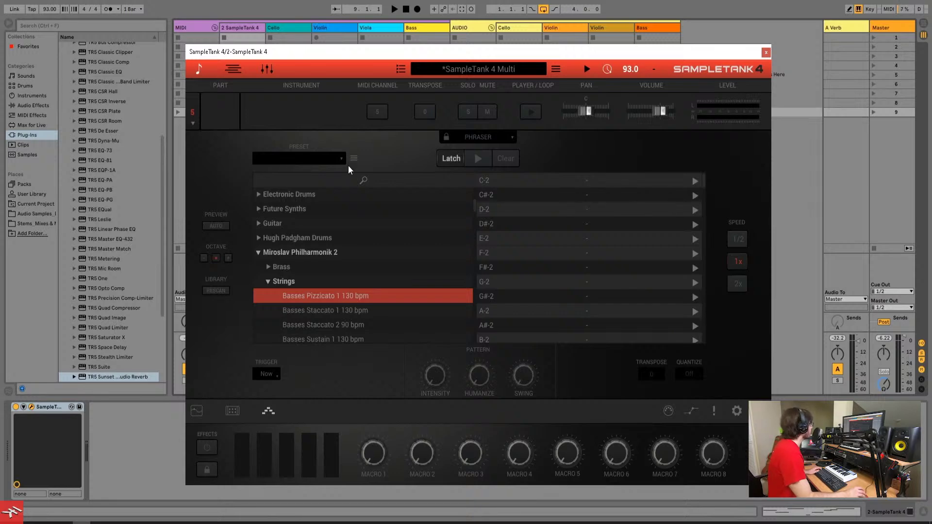
key("ctrl+z")
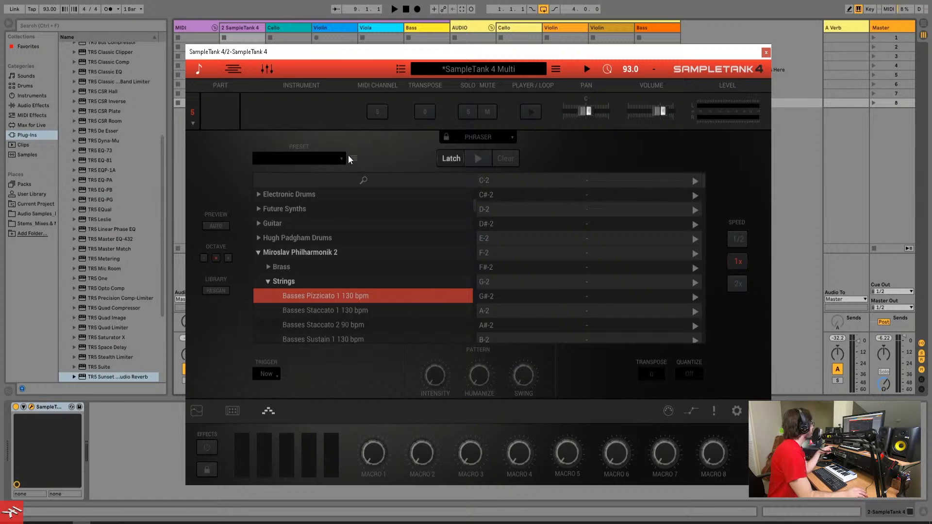
left_click(286, 116)
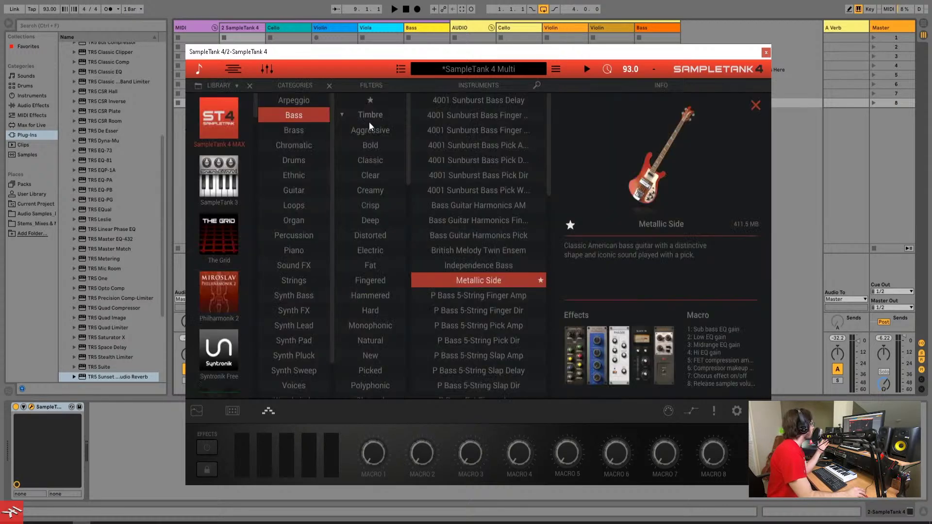
- Deselect the Bass category and compare the library list displayed as text and as icons
left_click(283, 115)
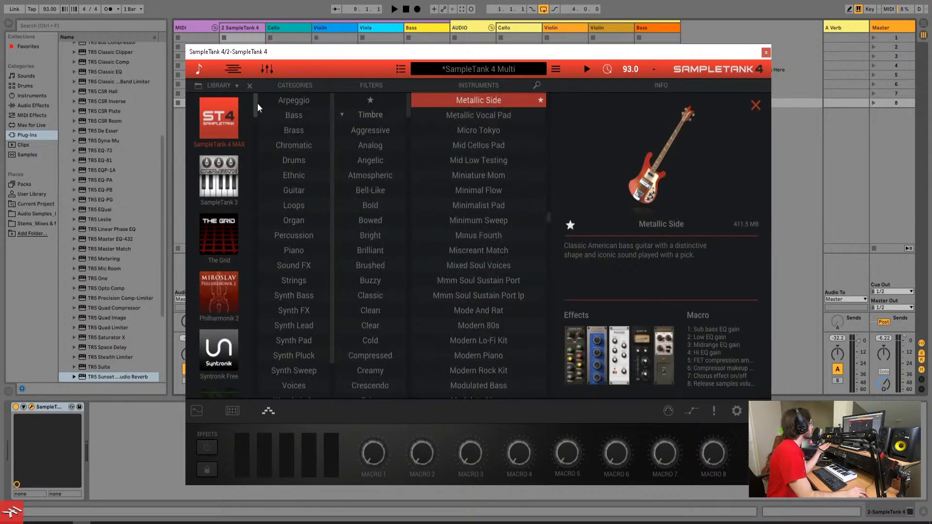
left_click(234, 84)
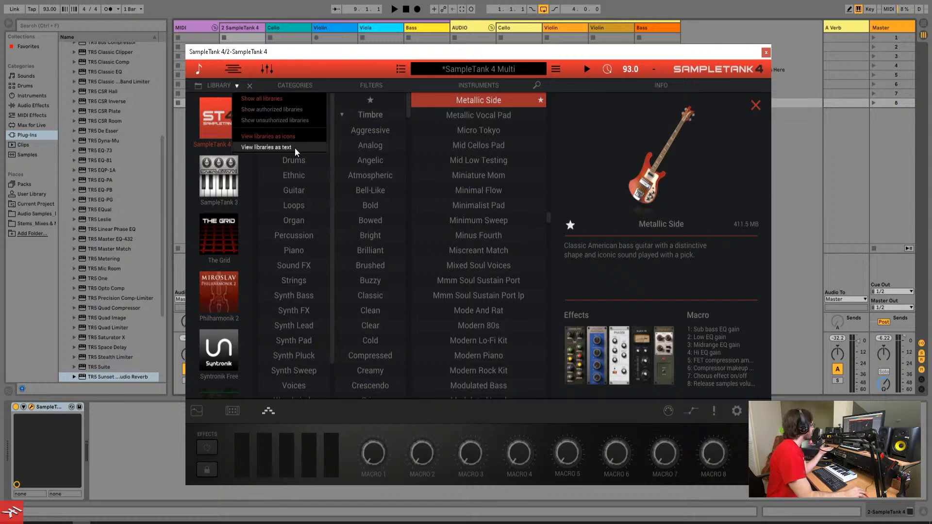
left_click(295, 148)
left_click(237, 85)
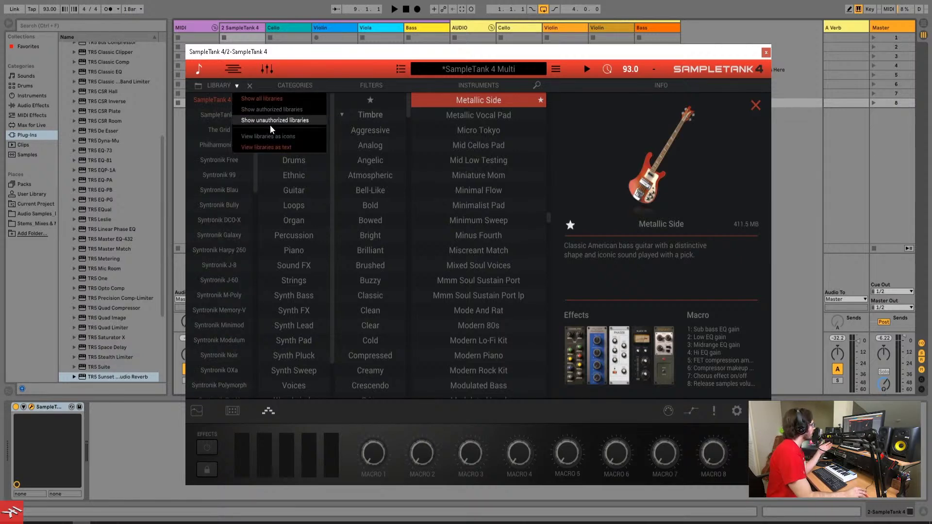
left_click(301, 137)
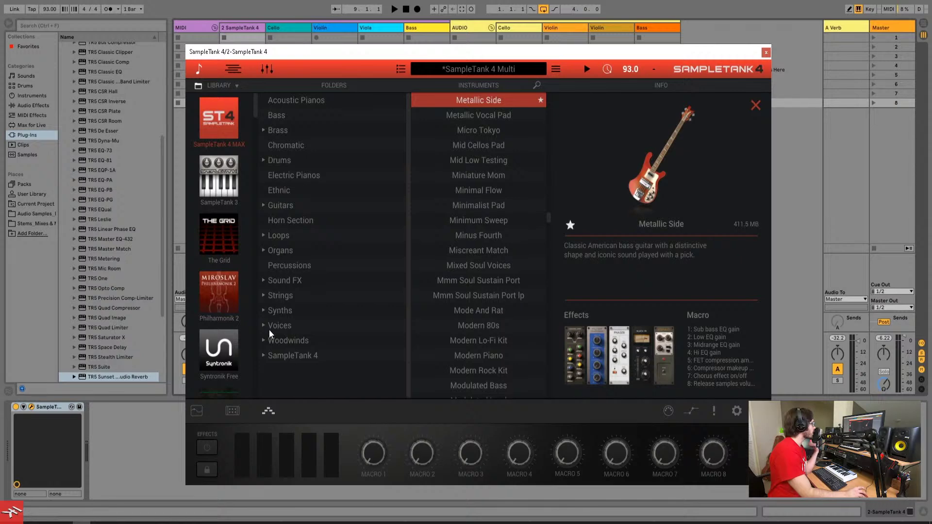
- Look inside the Drums folder in the instrument browser's folder view, and return to part 5's Phraser
left_click(267, 160)
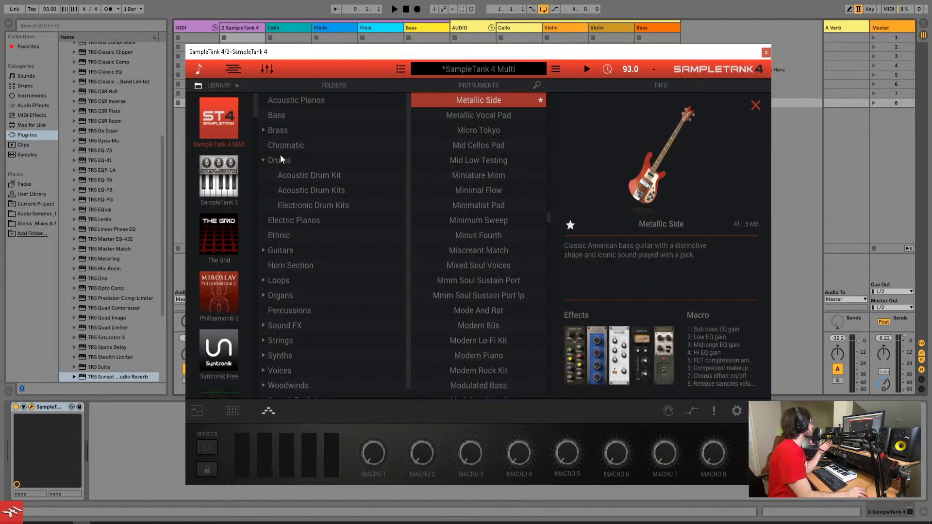
left_click(197, 85)
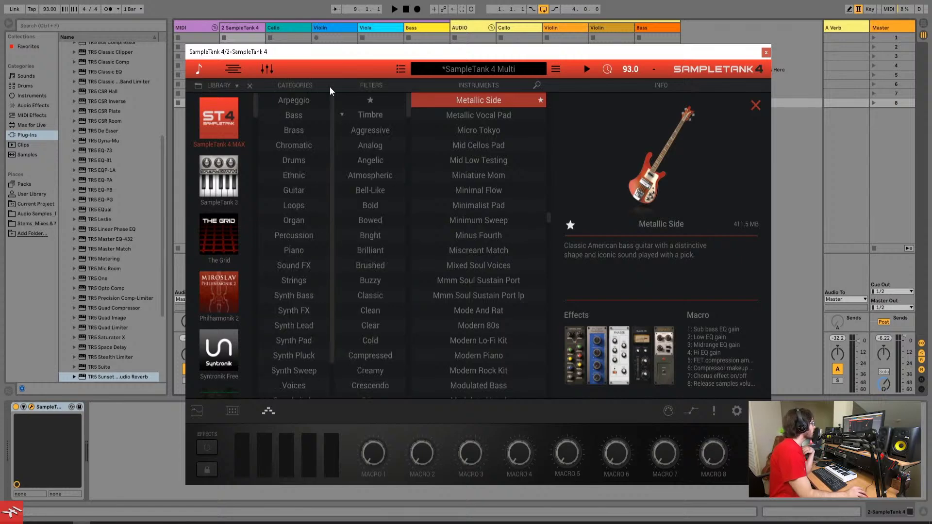
left_click(269, 412)
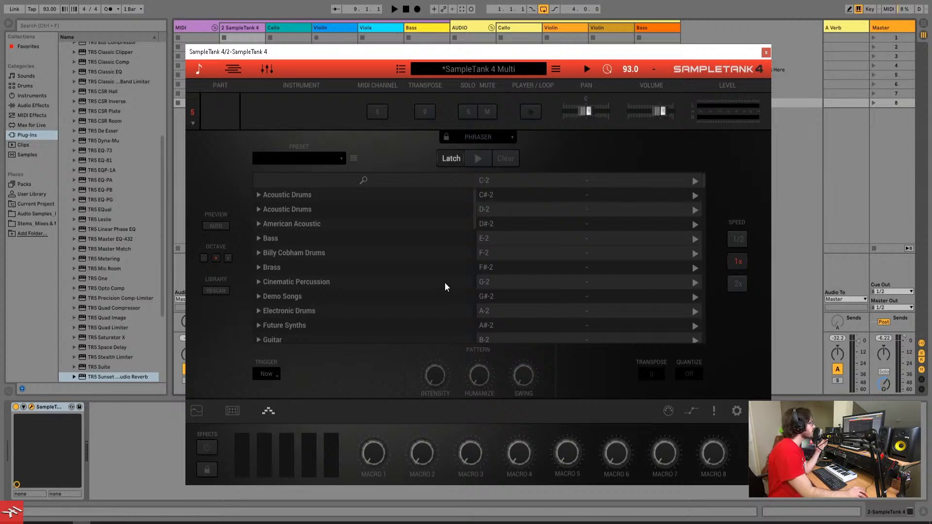
- Set SampleTank's global key to C and open its tempo value for editing
left_click(655, 70)
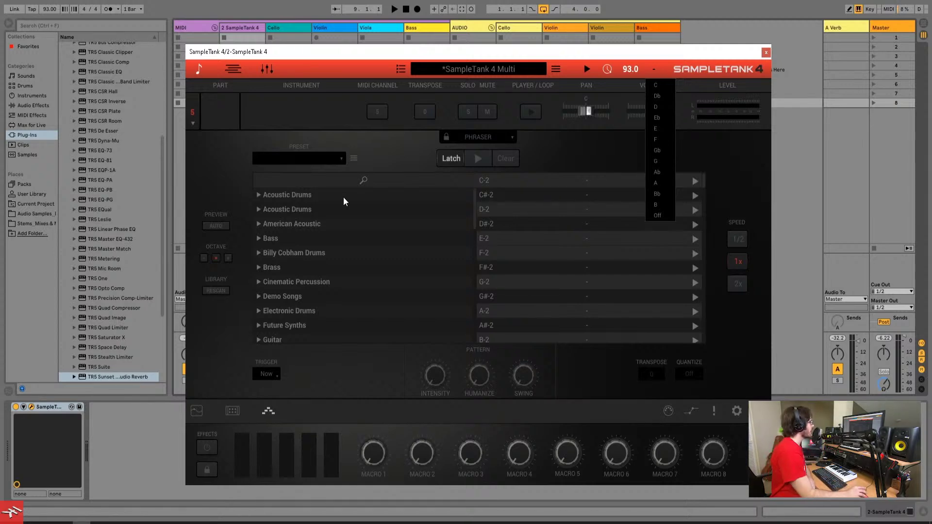
left_click(620, 363)
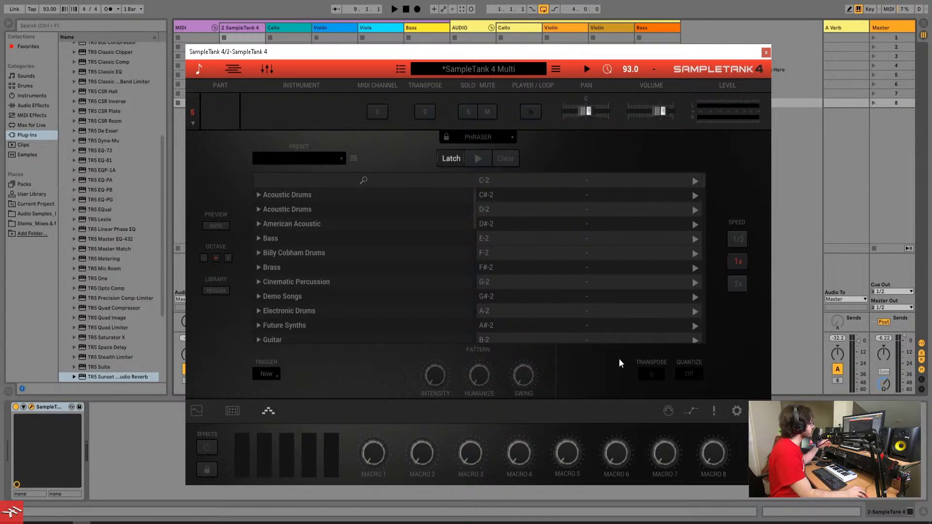
left_click(650, 73)
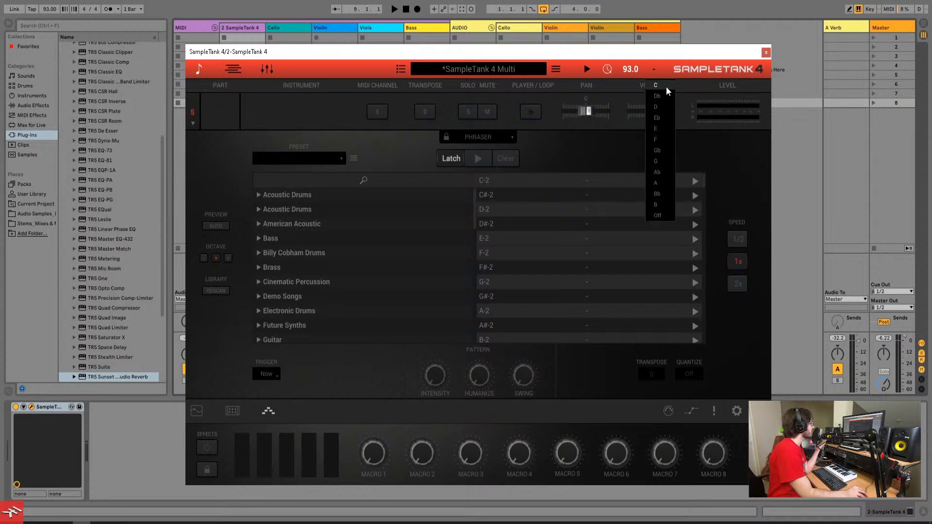
left_click(656, 86)
left_click(655, 69)
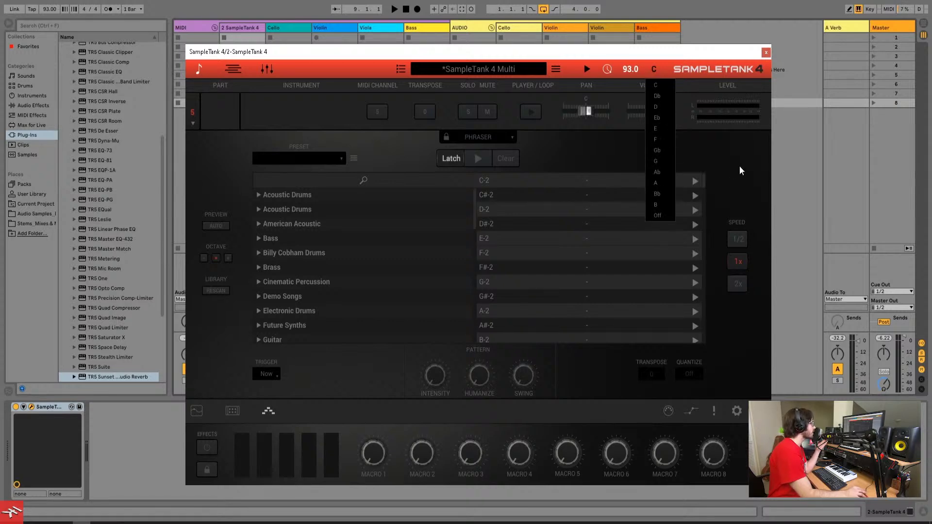
left_click(719, 146)
left_click(634, 70)
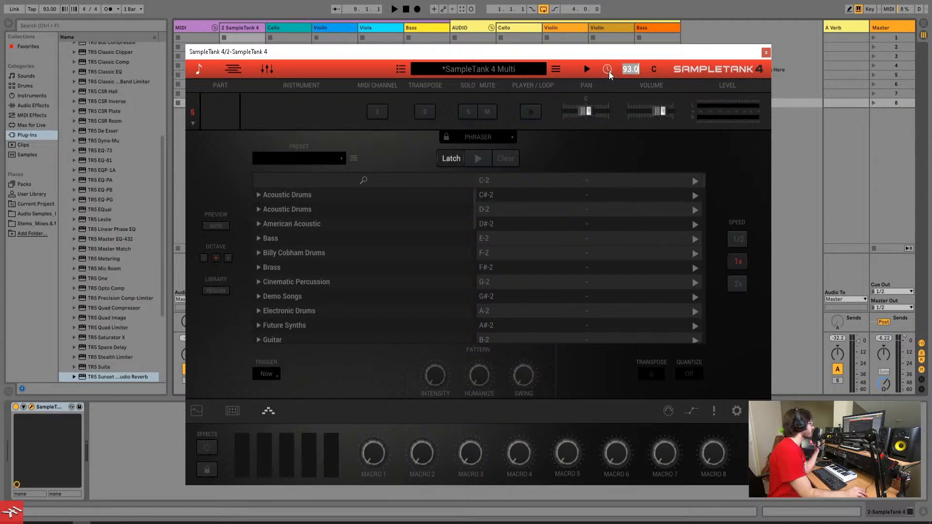
key("Return")
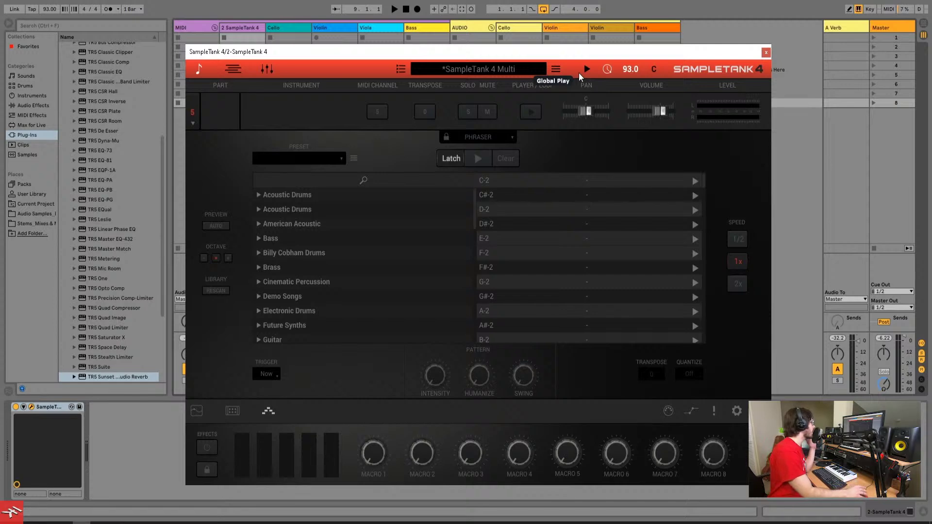
- In the Live view, give the first slot program change 1 and load Full Orchestra Live from Miroslav Philharmonik 2
left_click(401, 71)
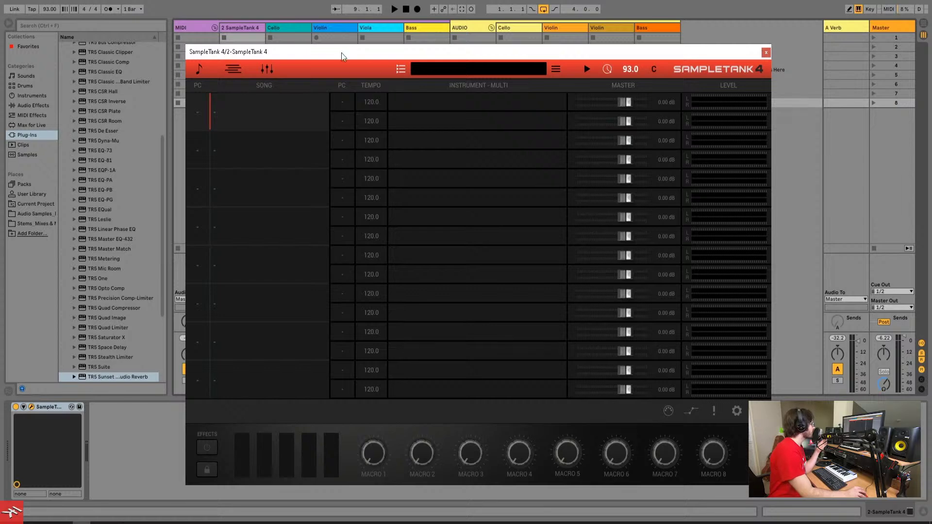
left_click(342, 102)
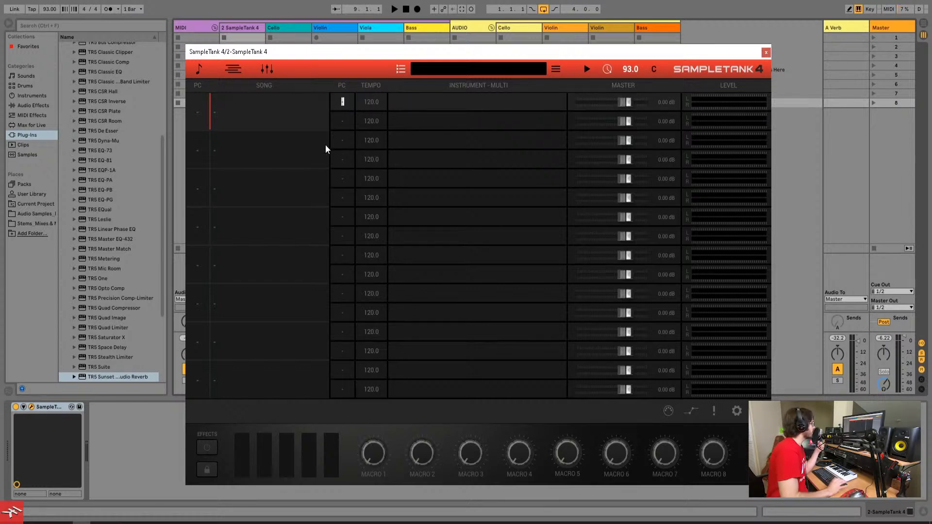
left_click(413, 99)
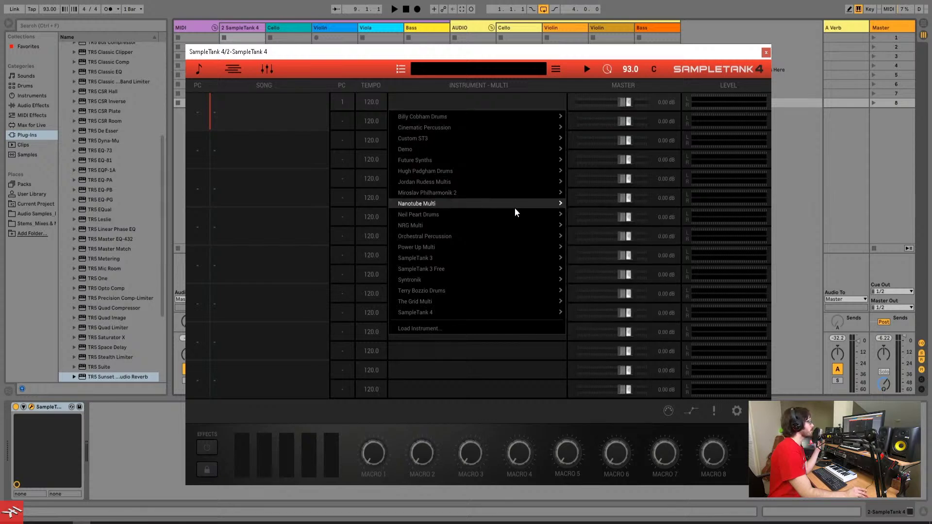
mouse_move(531, 194)
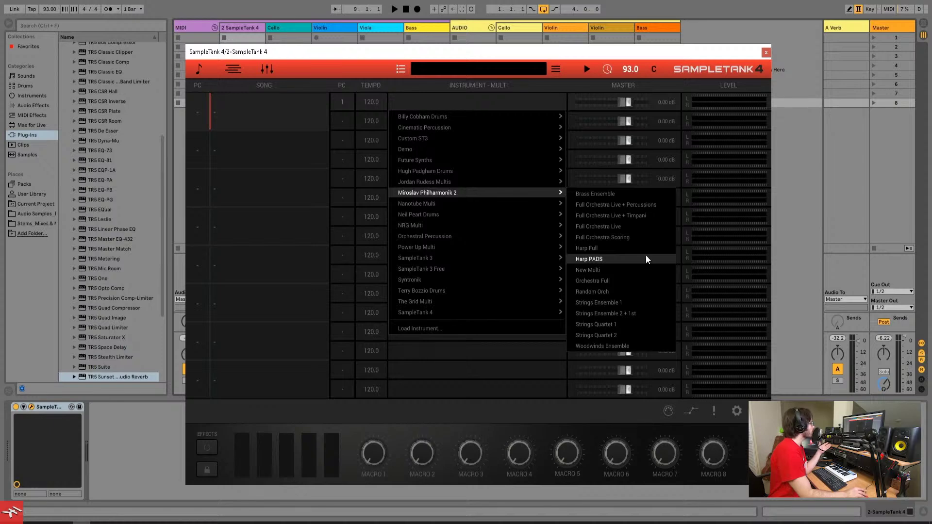
left_click(653, 228)
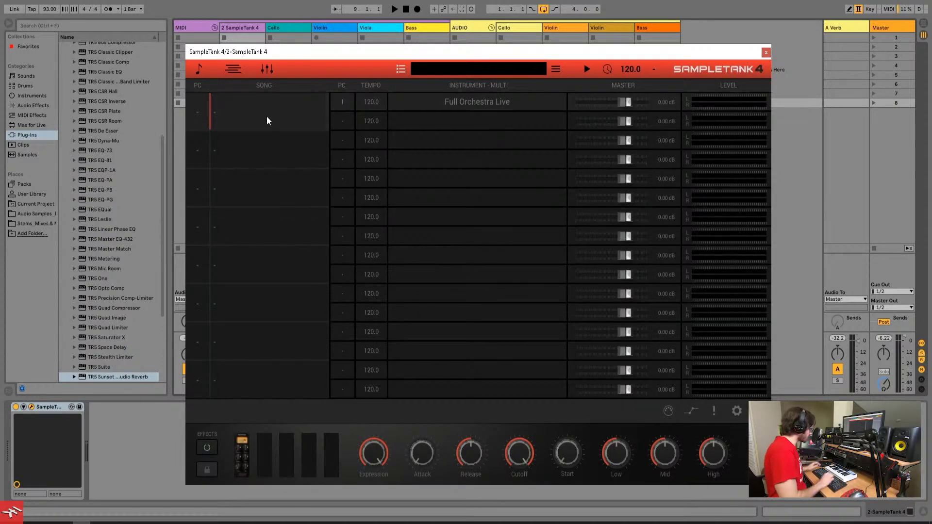
- Name the first song Test, and set program change 1 for the song and 2 for its Full Orchestra Live slot
double_click(268, 116)
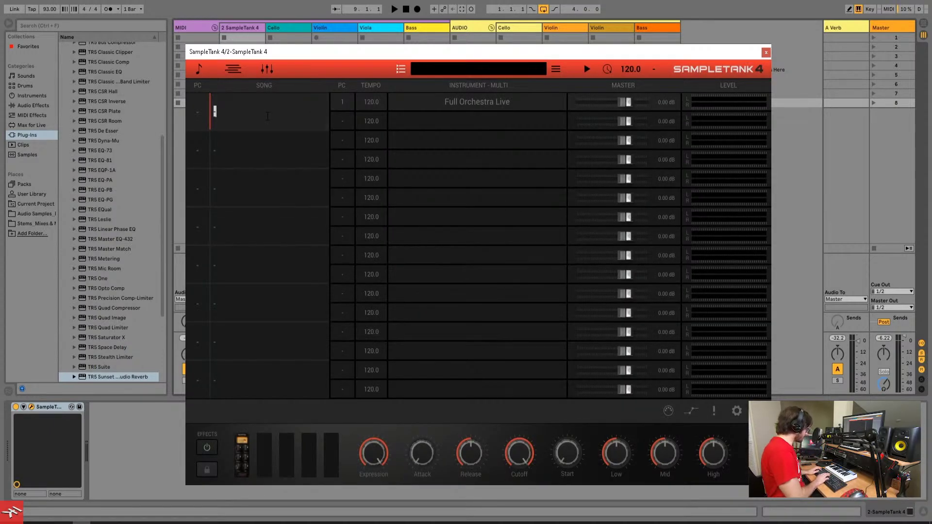
type("Test")
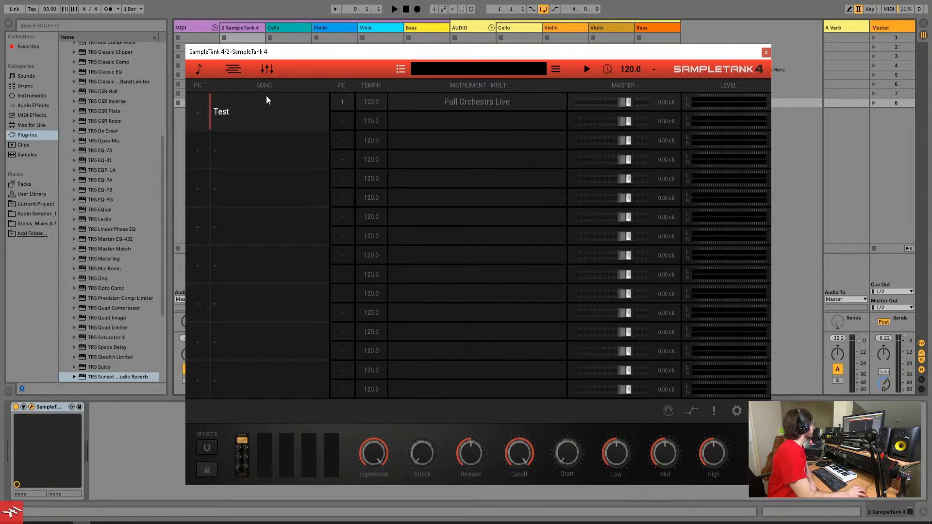
left_click(204, 115)
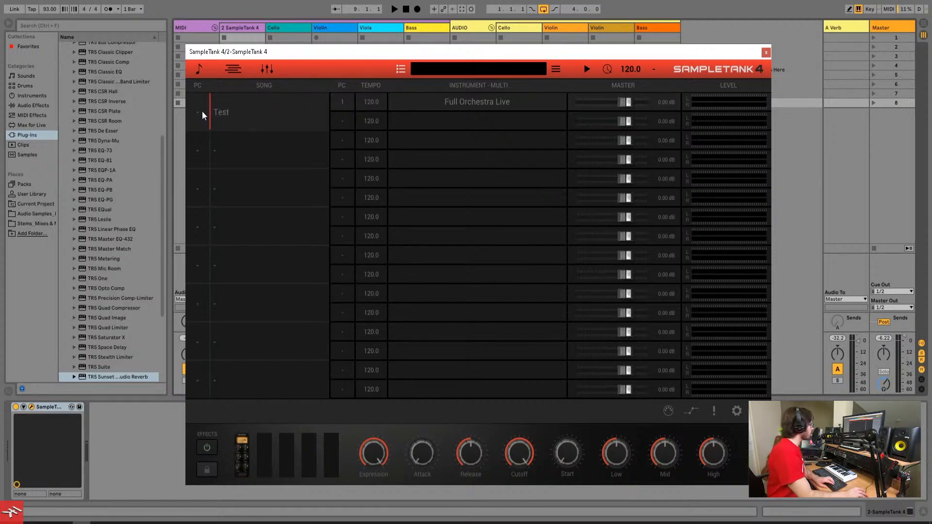
left_click(203, 115)
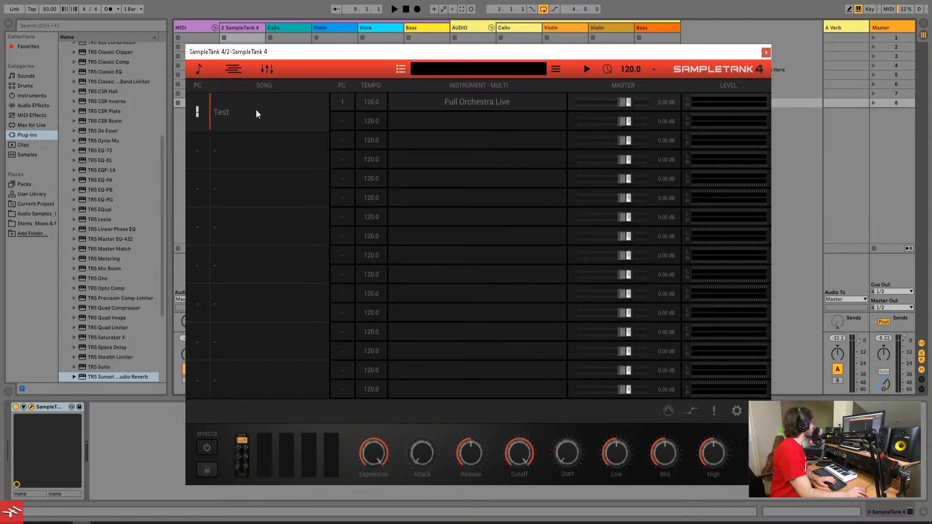
left_click(342, 102)
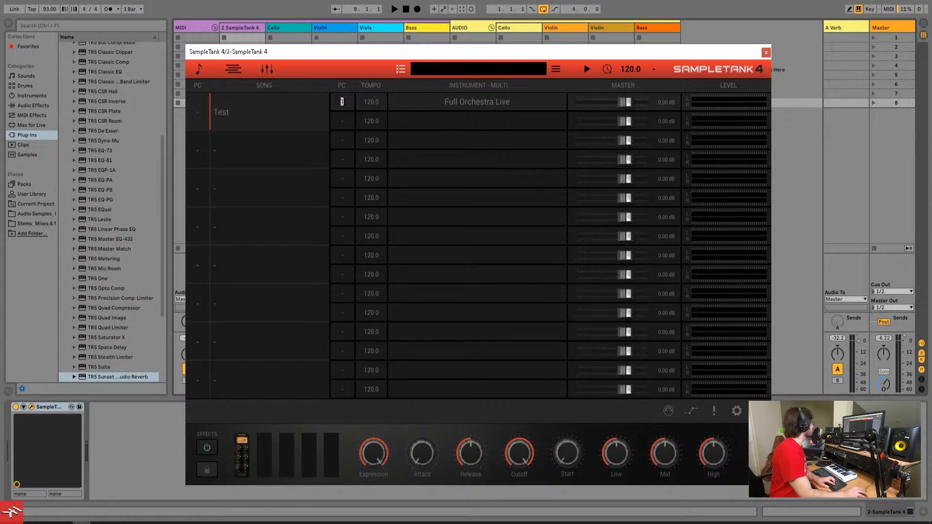
type("2")
left_click(198, 114)
type("1")
left_click(353, 125)
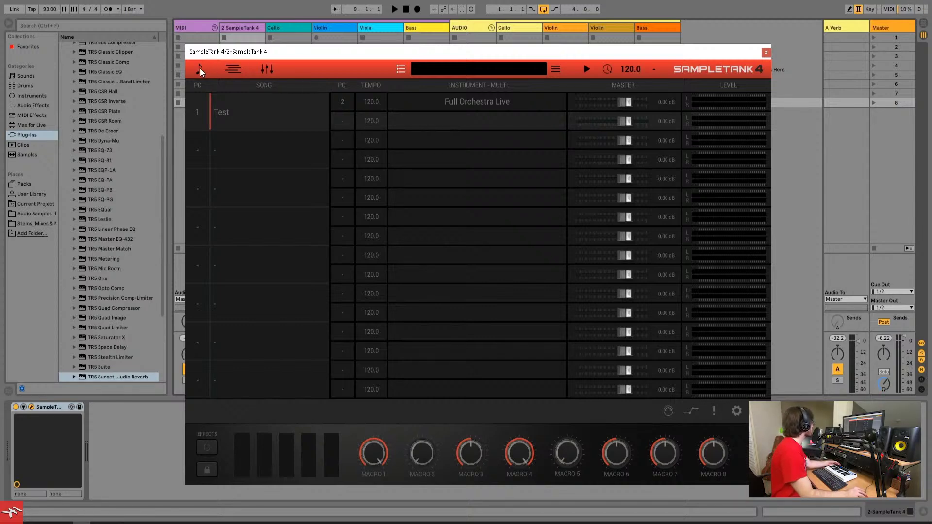
- Move the plug-in window aside to arm the Cello track, and reopen SampleTank's Live song list
left_click(266, 69)
left_click_drag(319, 52, 468, 37)
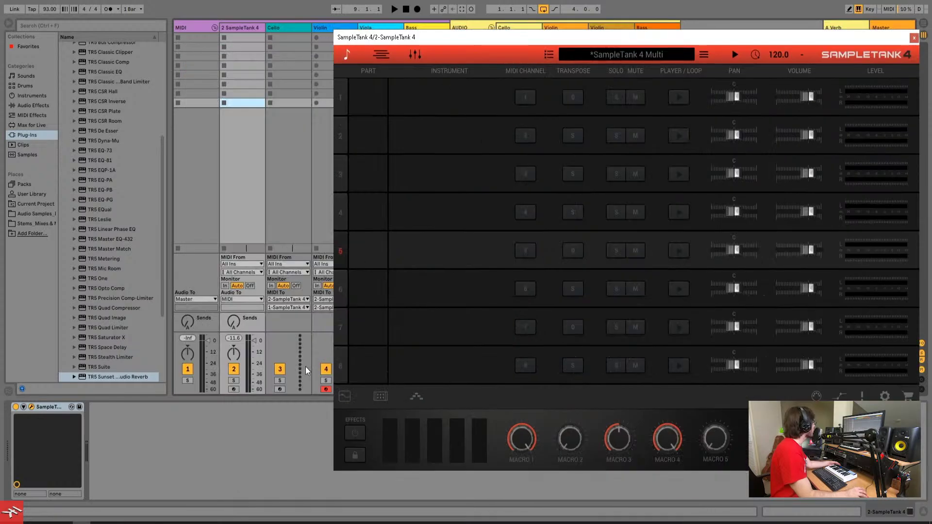
left_click(280, 389)
left_click(254, 60)
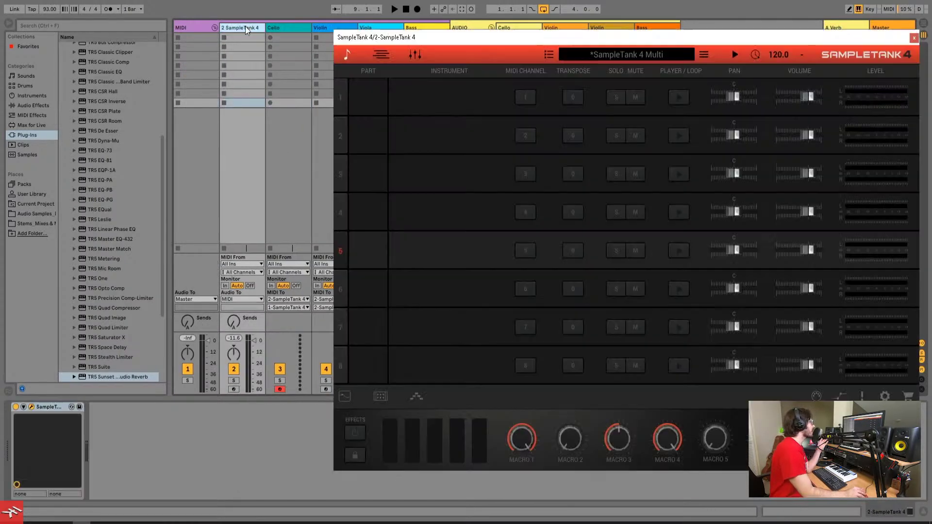
left_click(549, 55)
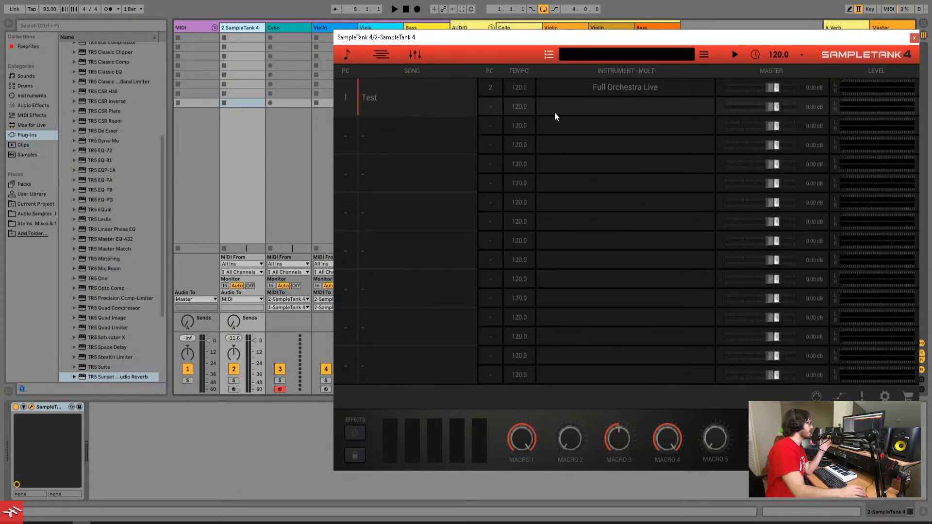